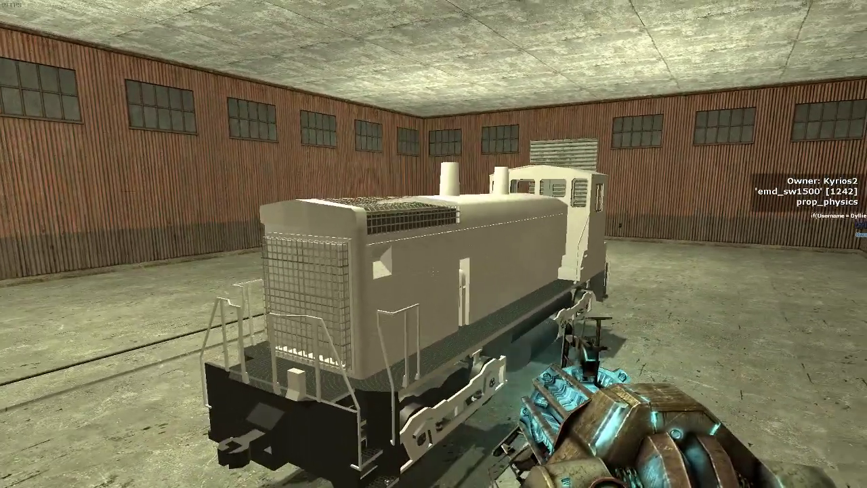
key("a")
key("d")
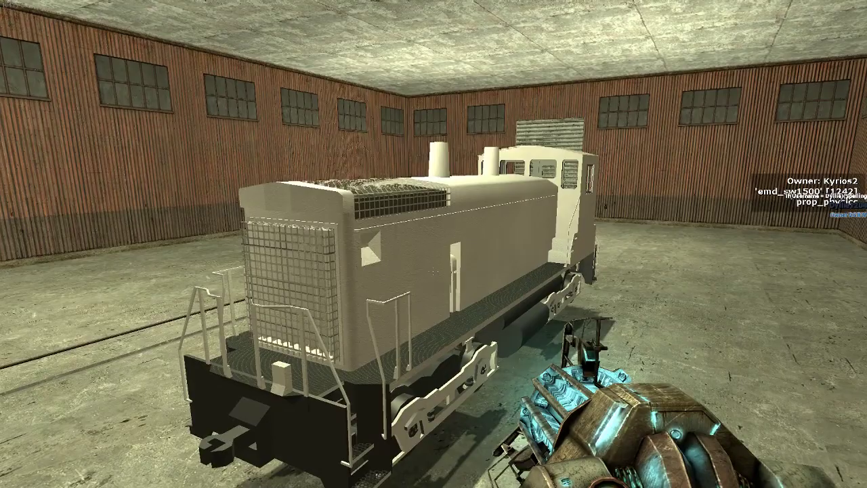
key("q")
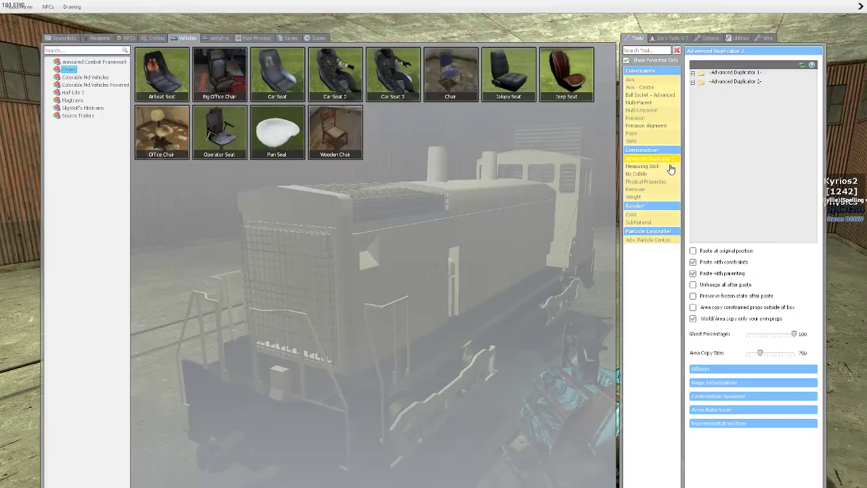
key("q")
key("w")
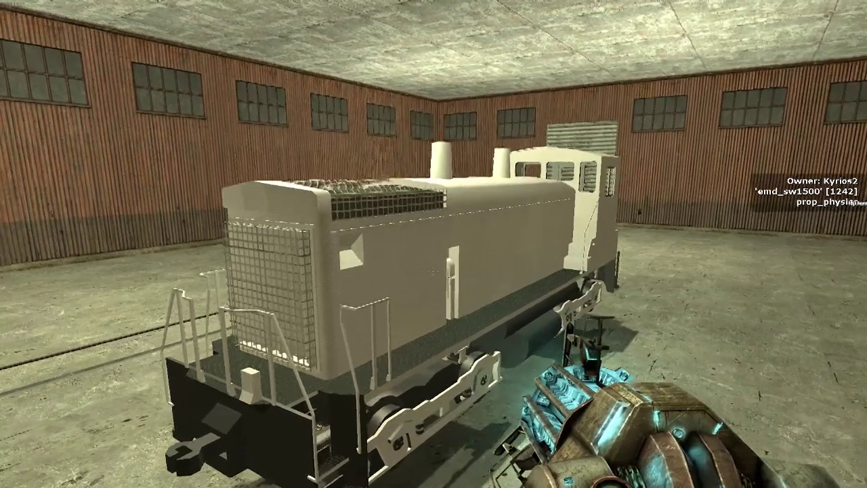
key("q")
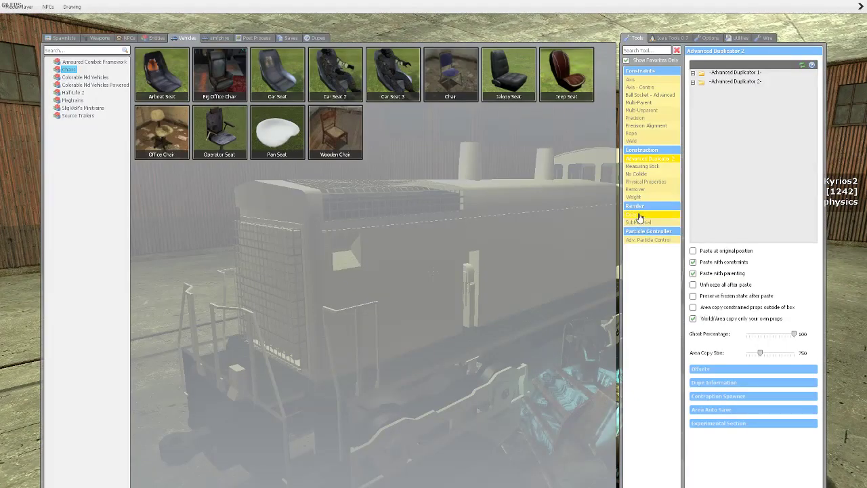
left_click(640, 215)
key("q")
left_click(434, 244)
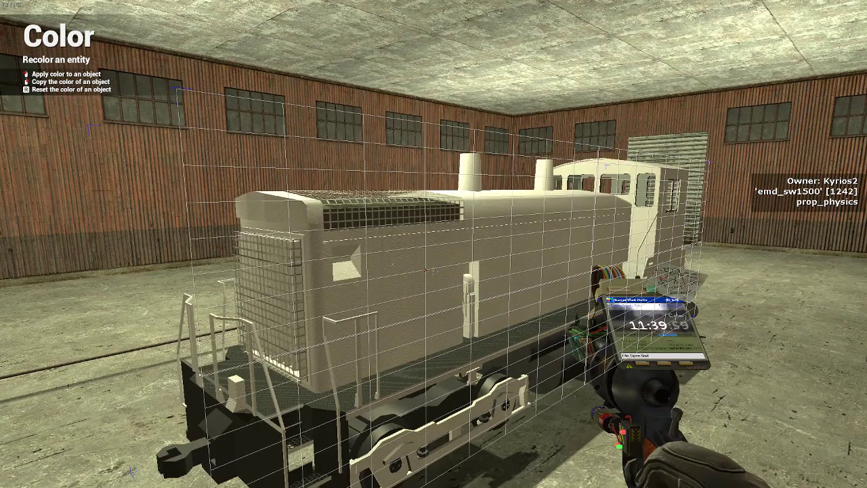
Use the SubMaterial tool to apply bobsters_trains/br_blue to the locomotive's sprops_metal5_white part
key("q")
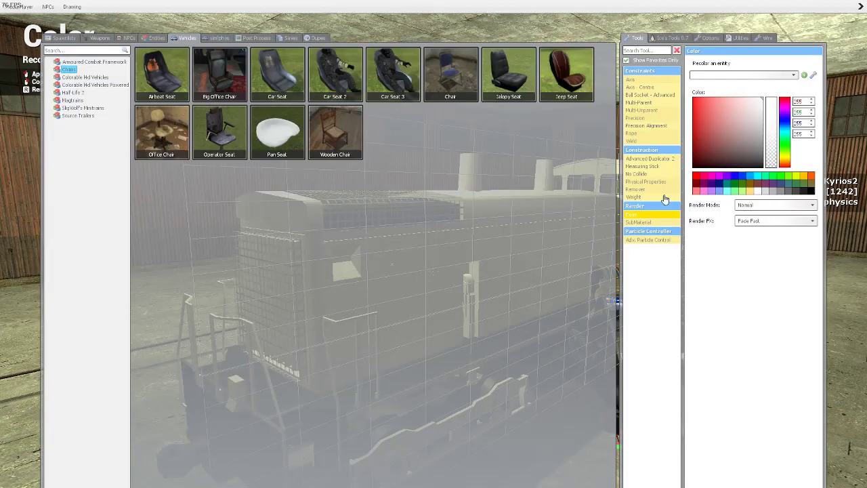
left_click(649, 223)
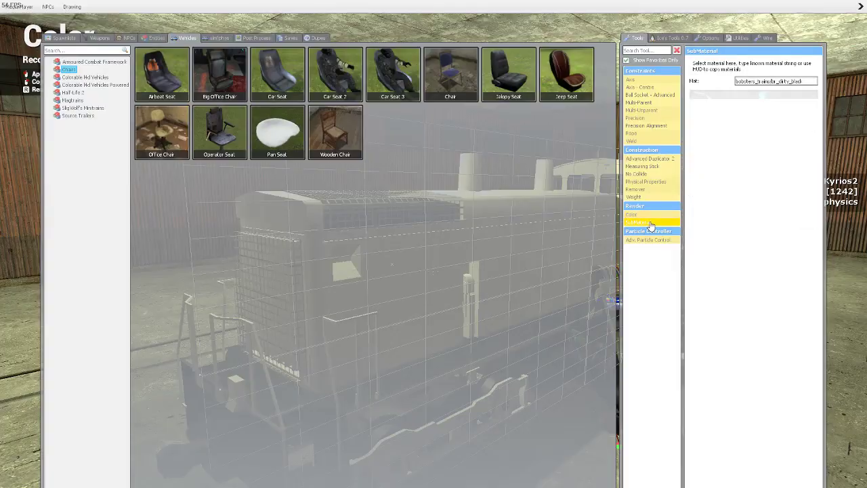
key("q")
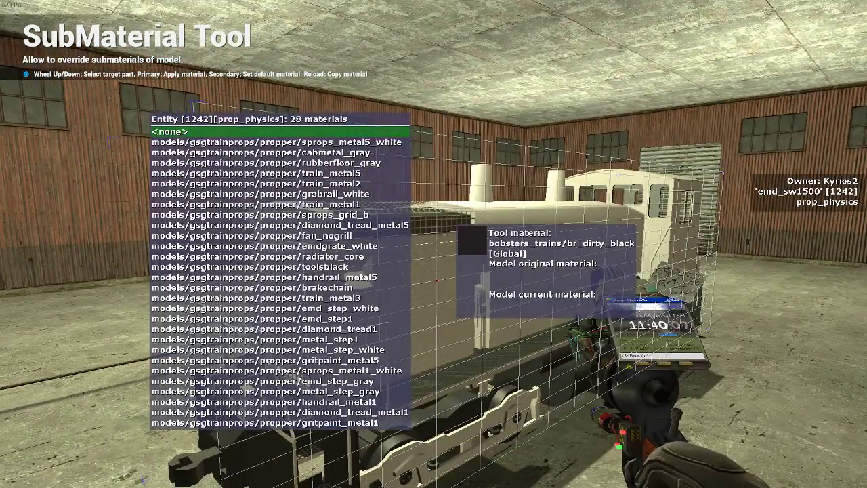
key("a")
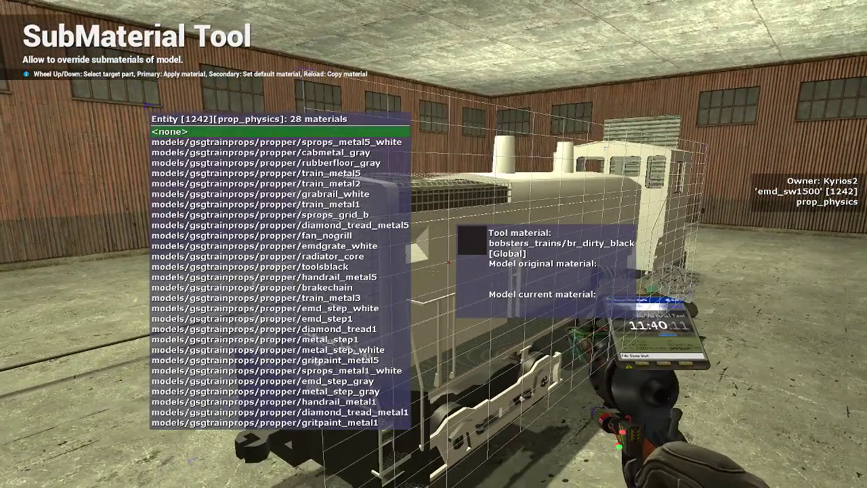
scroll(433, 244, "down", 1)
key("q")
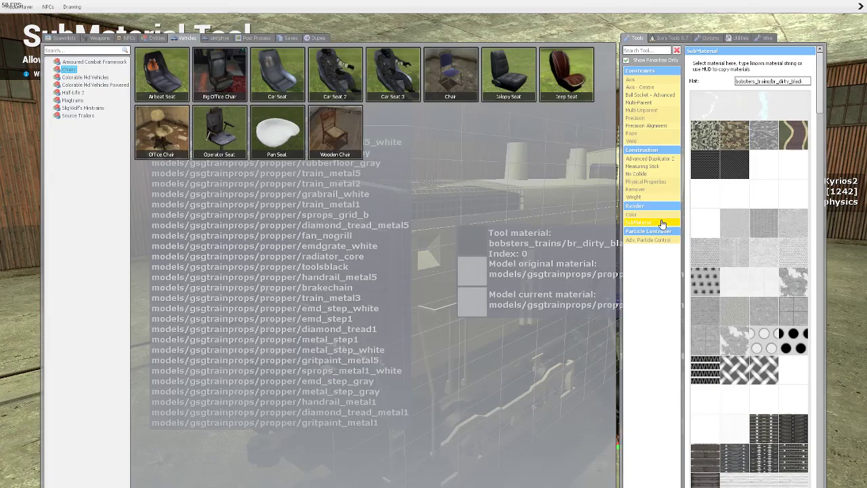
scroll(735, 230, "down", 8)
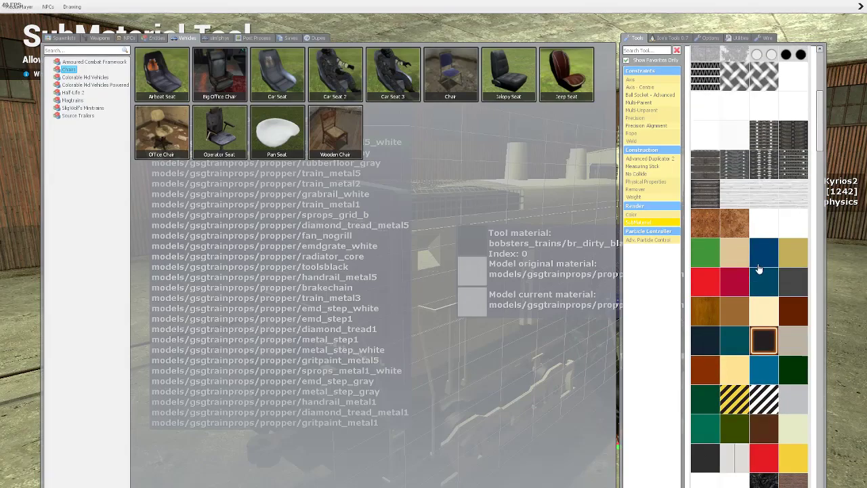
left_click(759, 261)
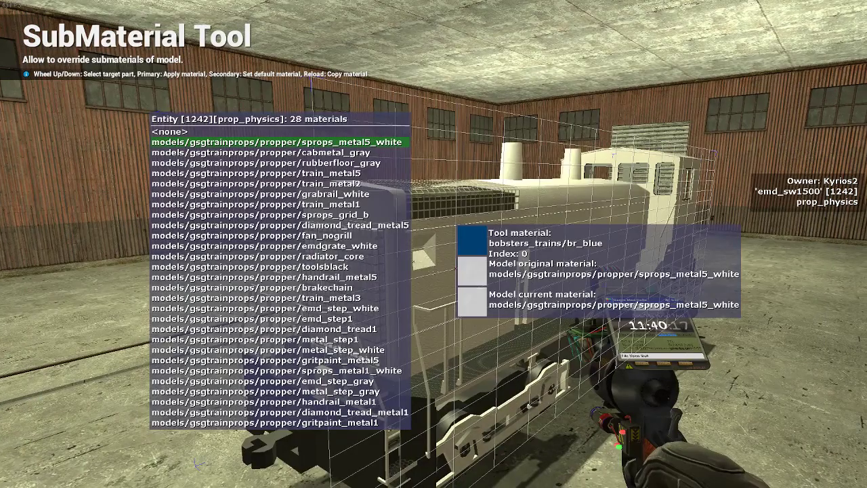
key("q")
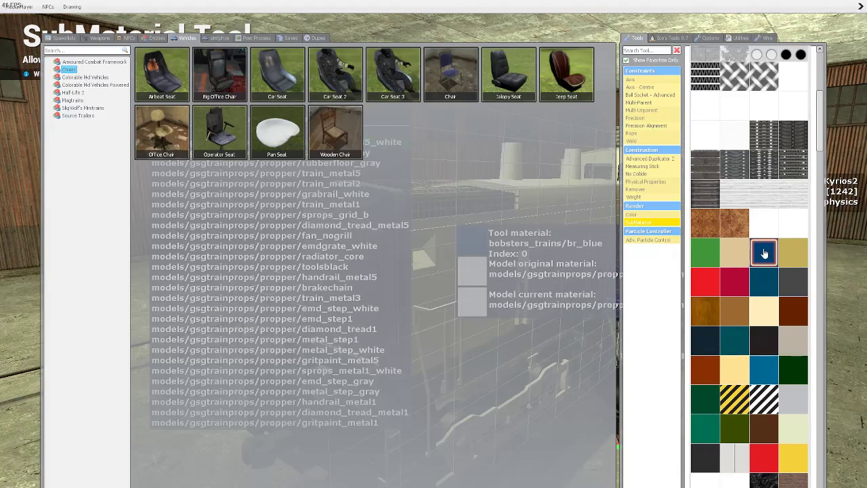
key("q")
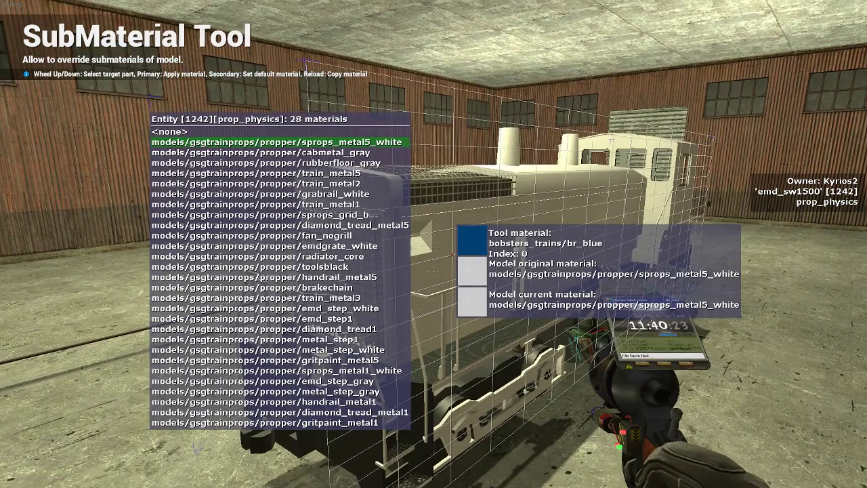
left_click(433, 273)
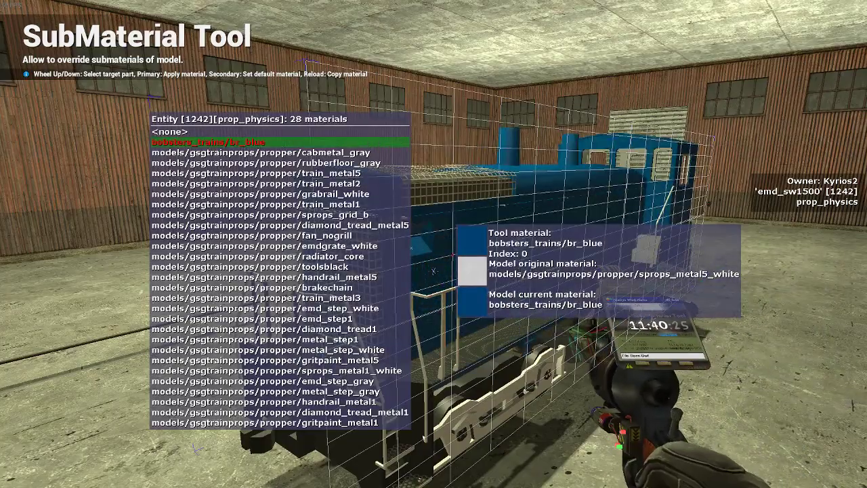
key("1")
key("space")
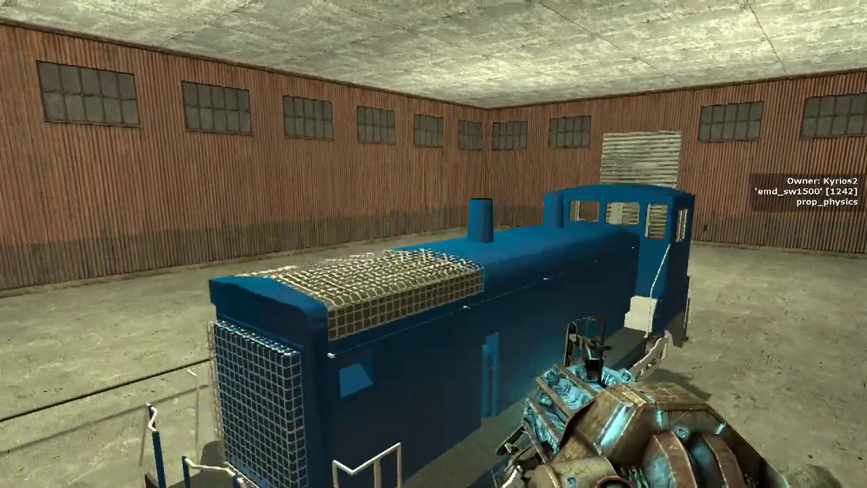
key("w")
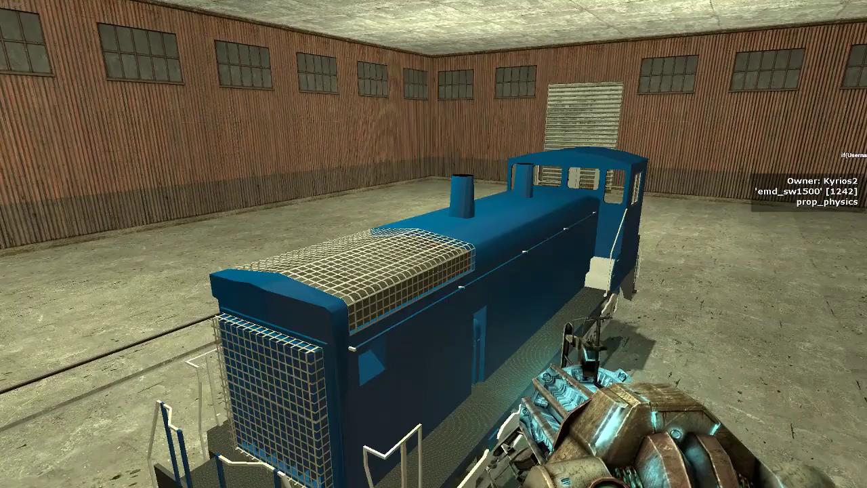
key("s")
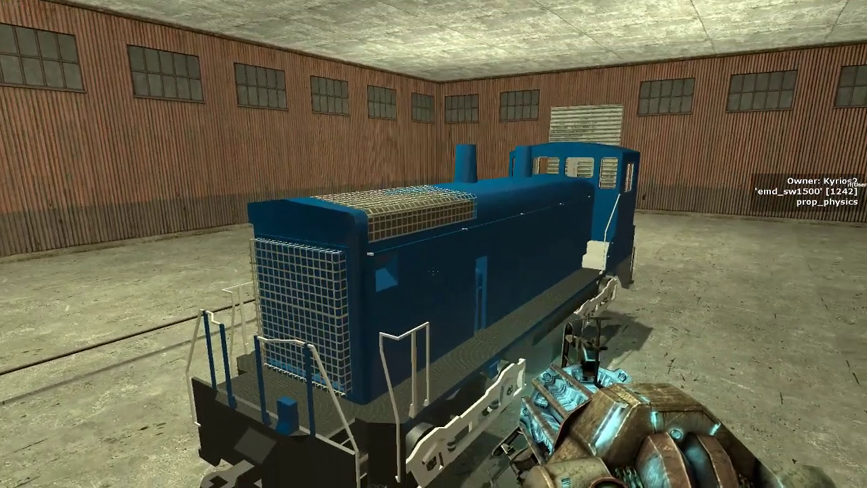
Choose models/player/shared/ice_player as the SubMaterial tool's material
key("q")
scroll(767, 257, "down", 15)
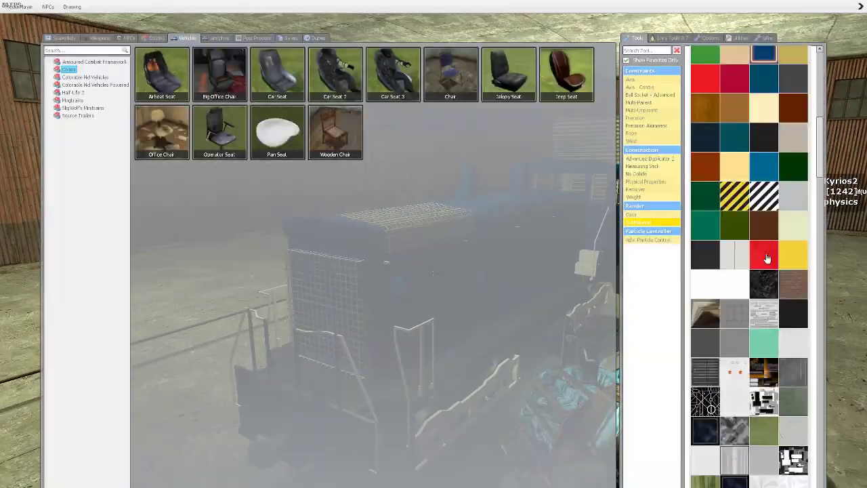
scroll(767, 257, "down", 5)
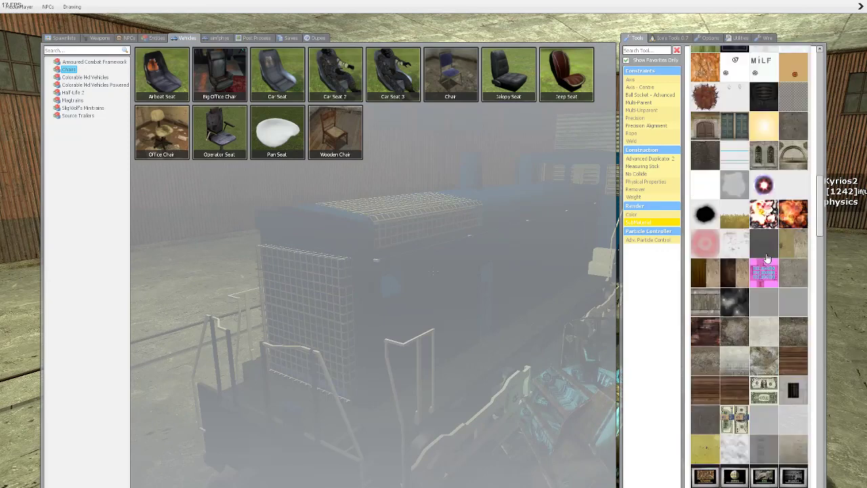
left_click(763, 300)
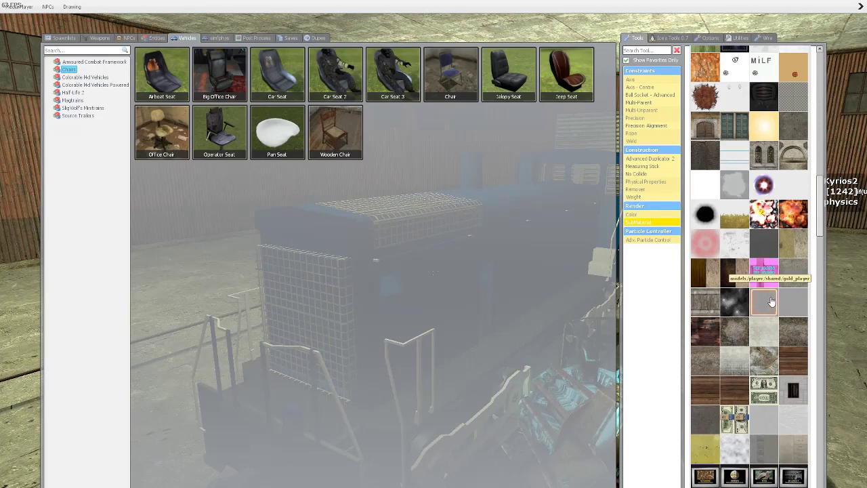
left_click(793, 302)
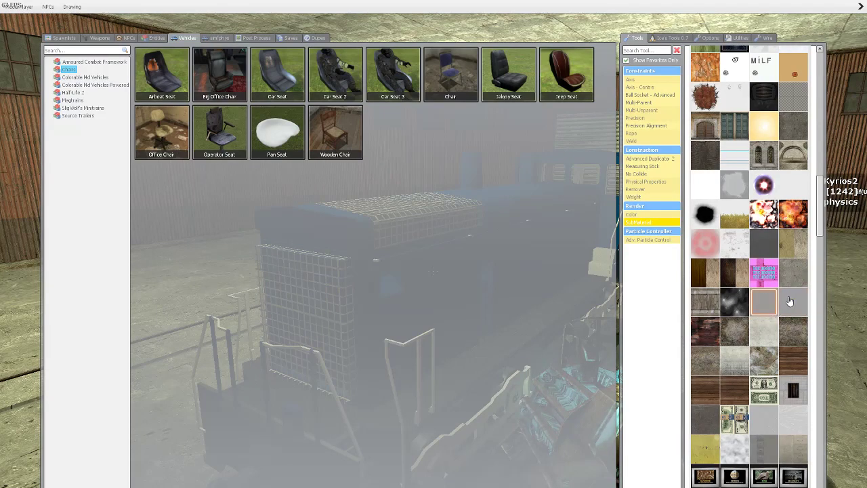
left_click(776, 299)
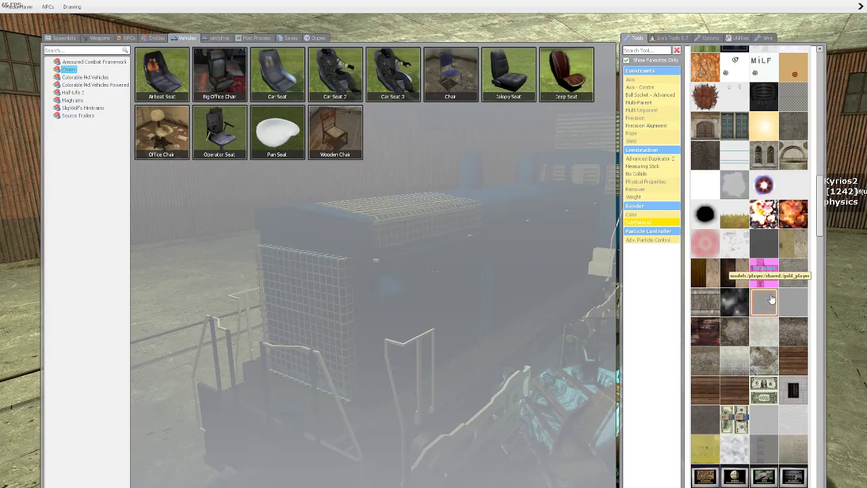
left_click(794, 300)
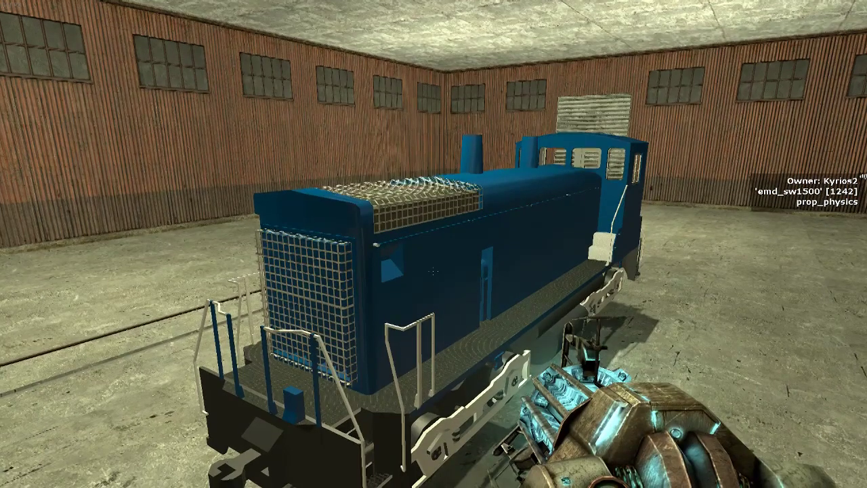
Apply the ice_player material to the locomotive's grabrail_white part with the SubMaterial tool, then reset the part selection to none
key("q")
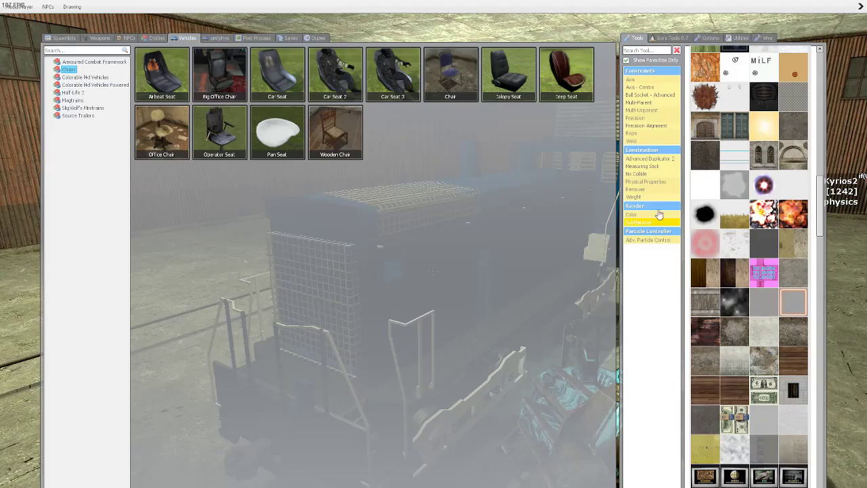
left_click(652, 224)
key("w")
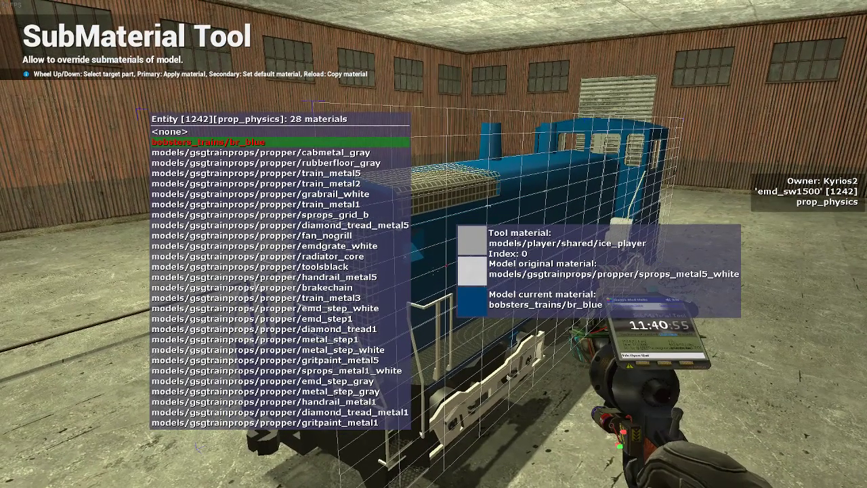
scroll(434, 244, "down", 3)
scroll(433, 244, "up", 2)
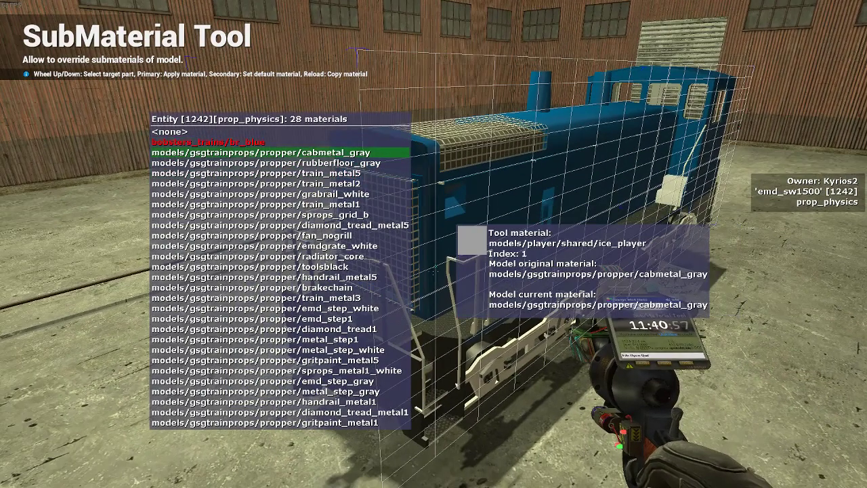
scroll(434, 244, "down", 1)
scroll(434, 244, "up", 1)
scroll(434, 244, "down", 4)
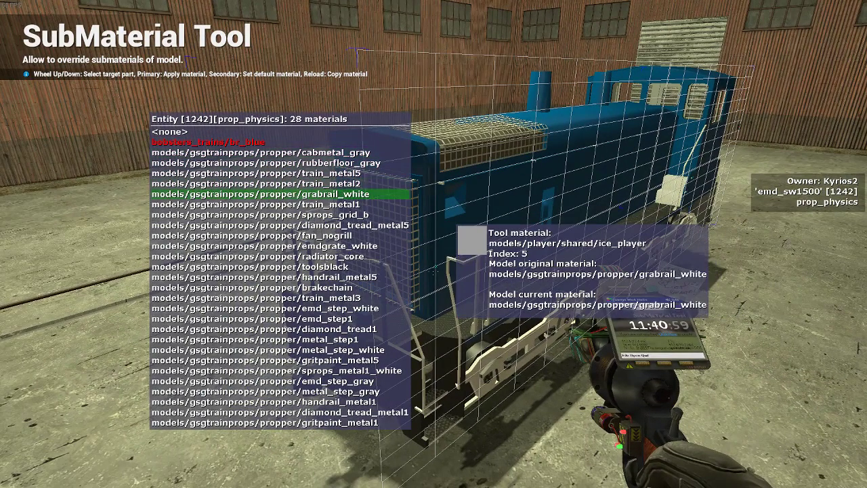
left_click(434, 244)
scroll(434, 243, "down", 1)
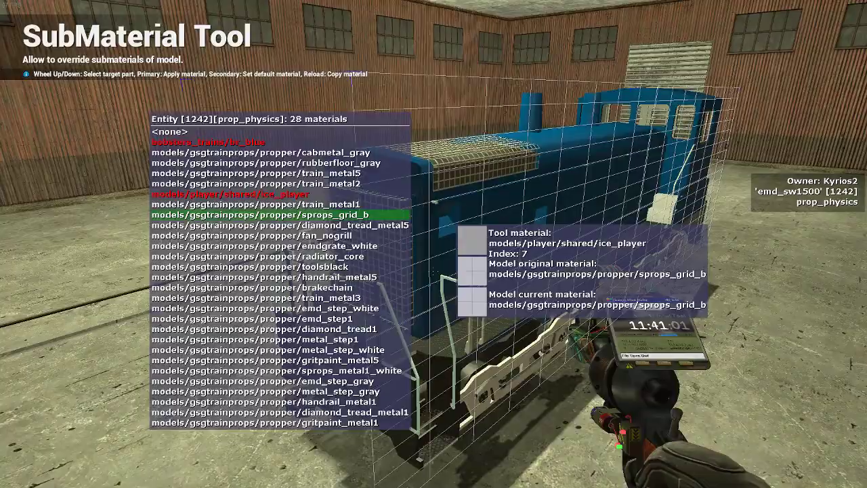
scroll(434, 244, "up", 9)
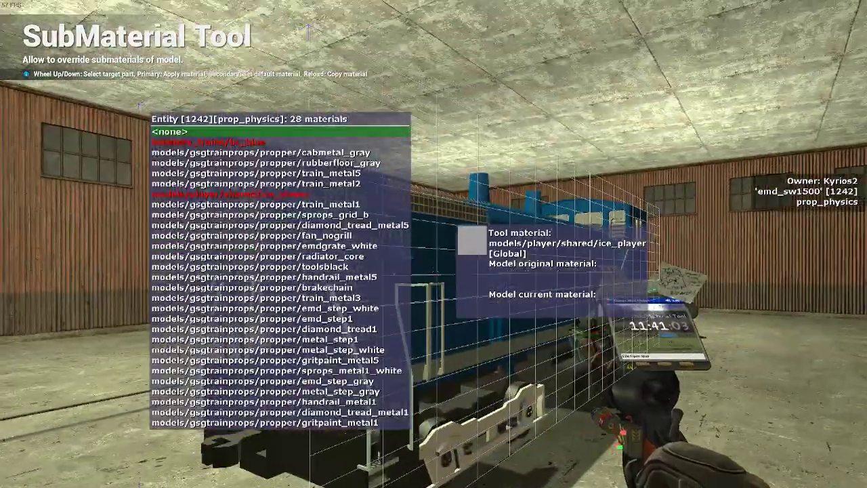
key("space")
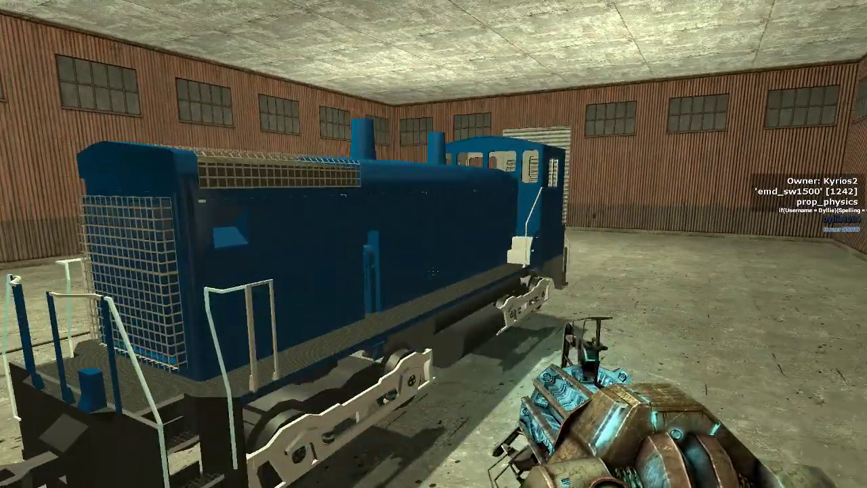
key("a")
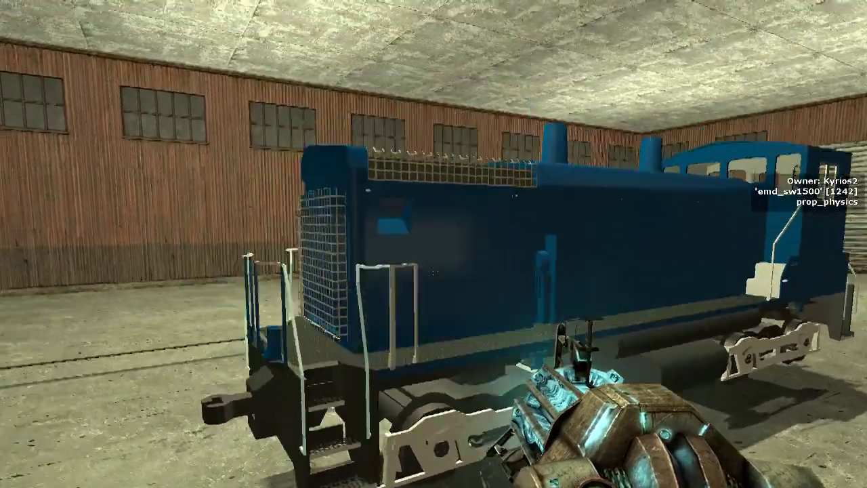
key("s")
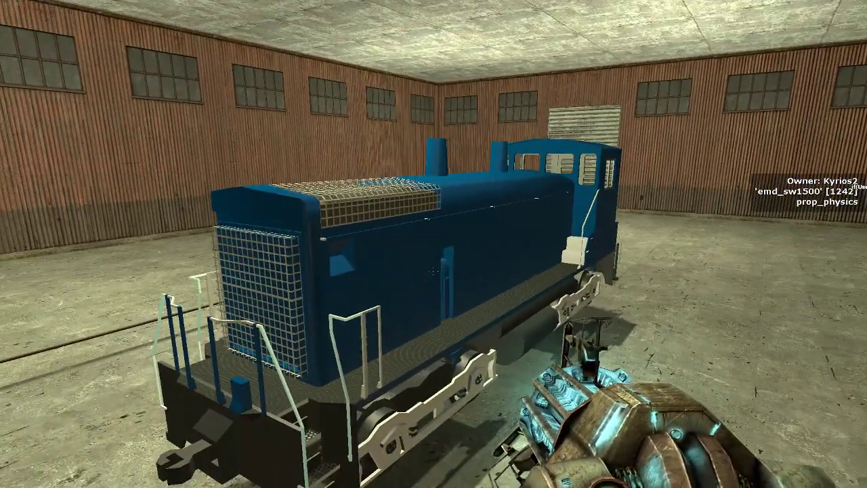
Spawn the 36x36x6 cube from the SProps Blocks spawnlist onto the open floor near the locomotive
key("q")
key("q")
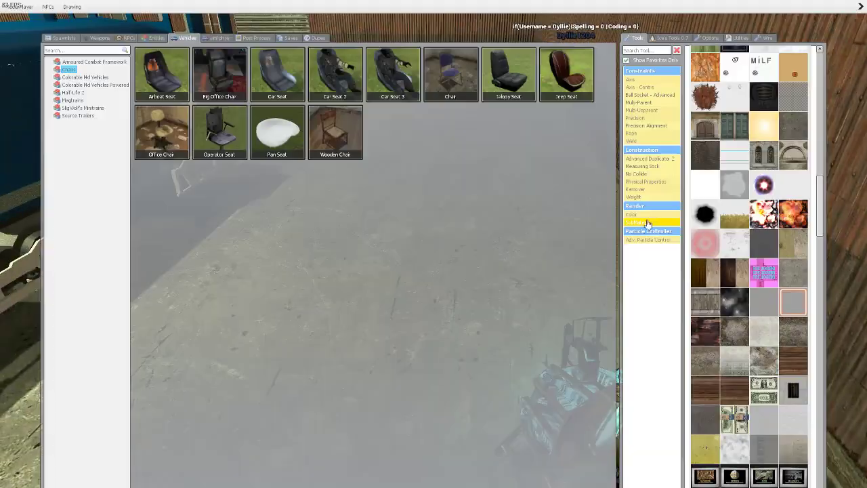
left_click(64, 38)
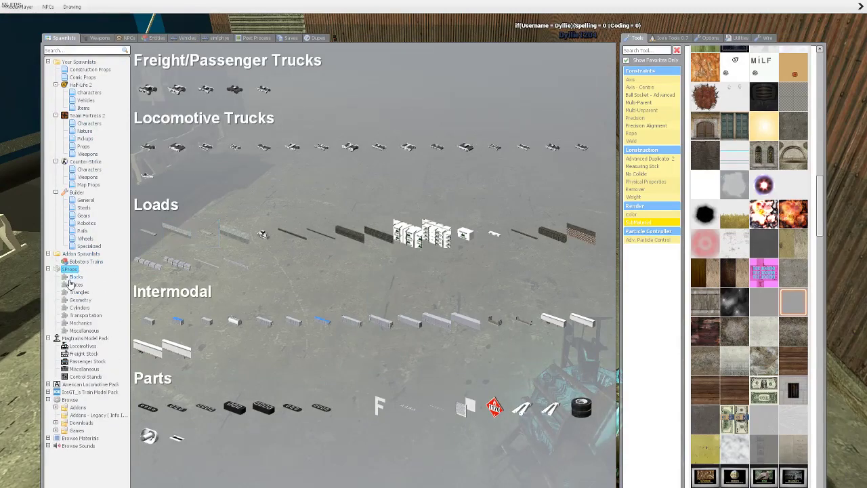
left_click(321, 203)
key("q")
key("v")
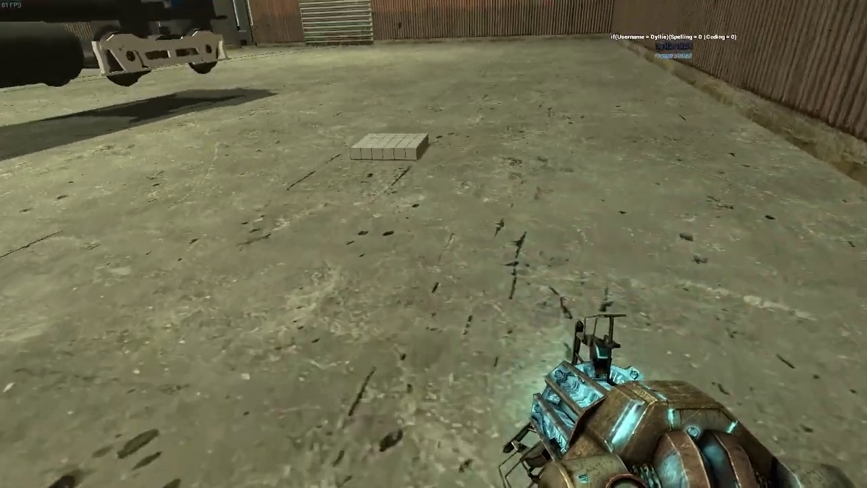
key("q")
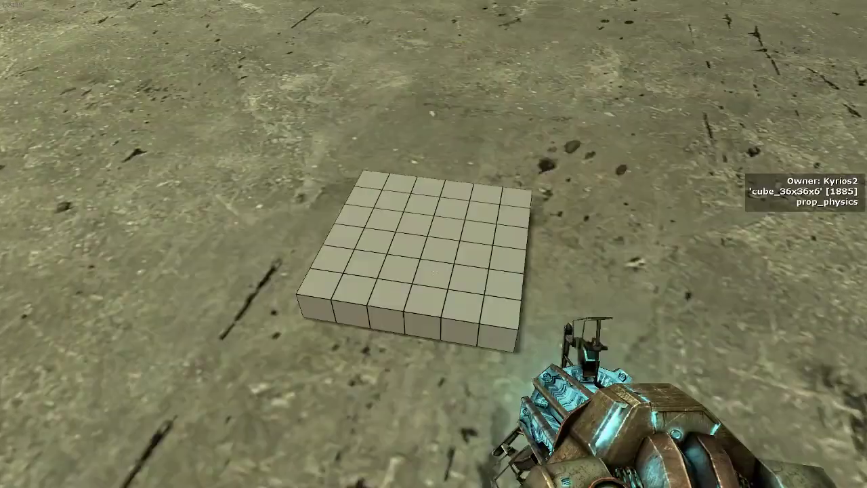
Paint the spawned block red (216, 0, 0) with the Color tool and render FX None, then reset its color
key("q")
left_click(636, 216)
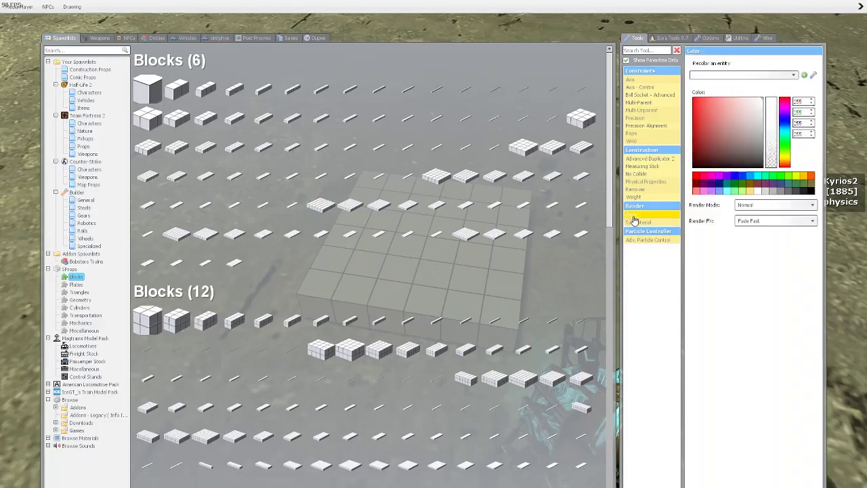
left_click(775, 221)
left_click(760, 289)
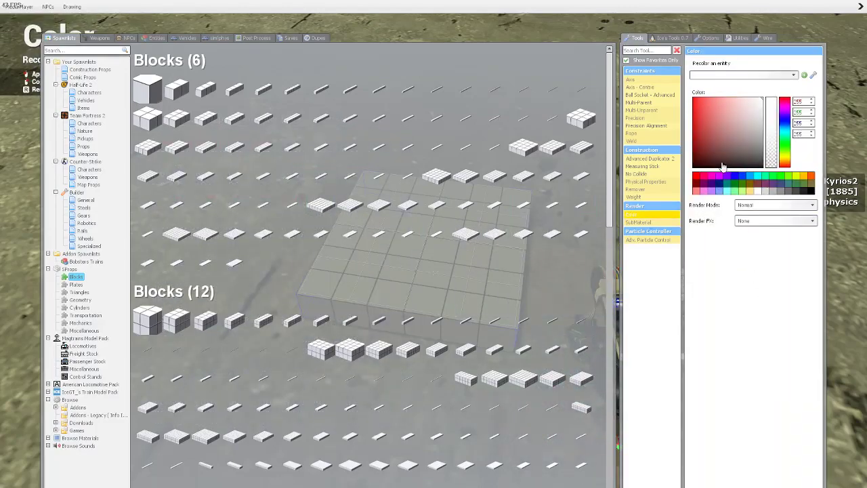
left_click(704, 111)
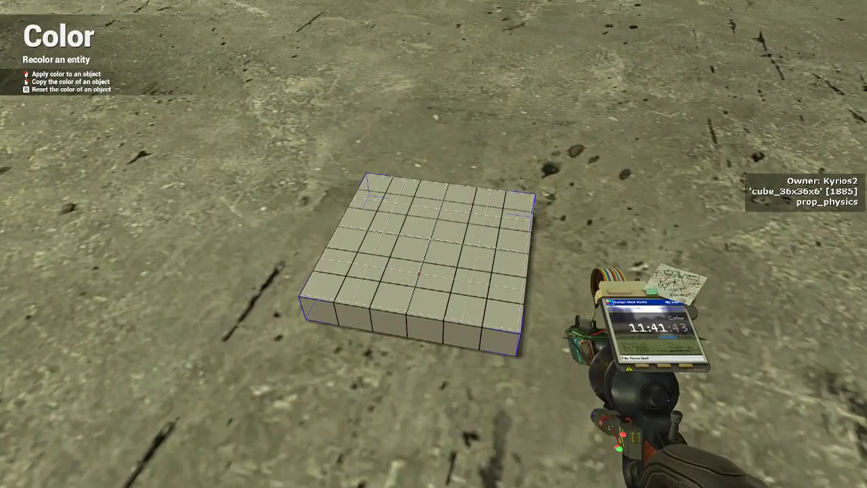
left_click(420, 271)
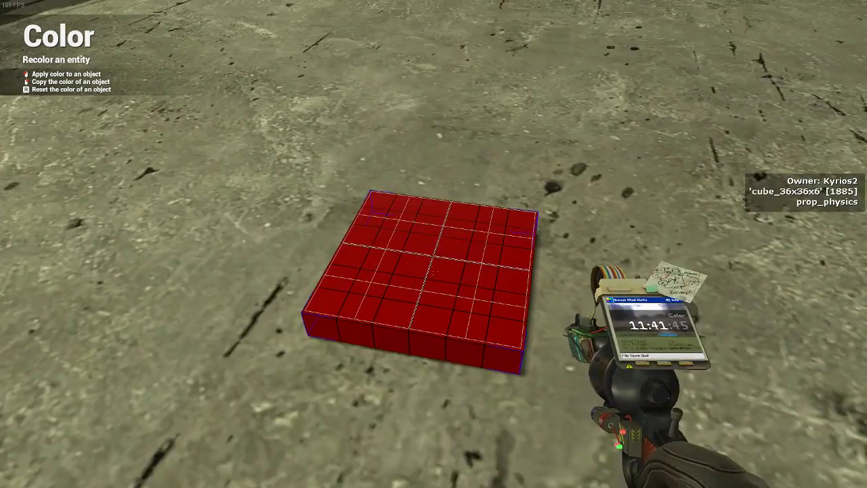
key("r")
Apply the ice_player material to the block's sprops_grid part with the SubMaterial tool and view its finish with the Physics Gun equipped
key("q")
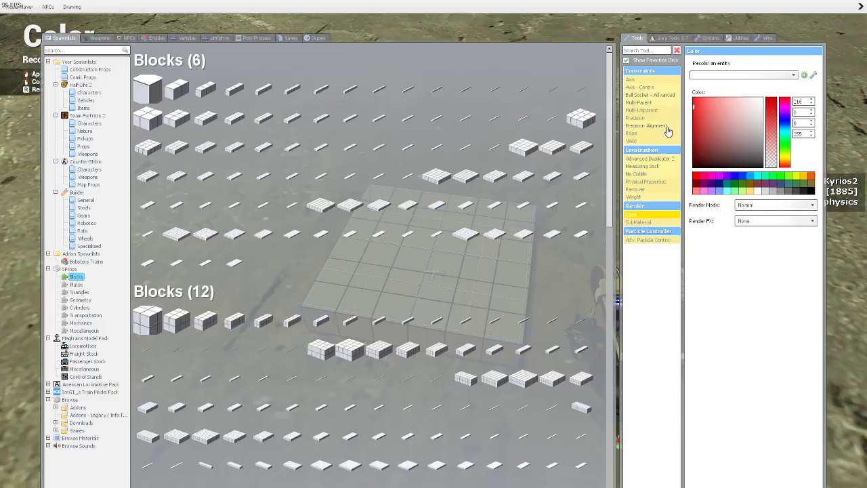
left_click(653, 224)
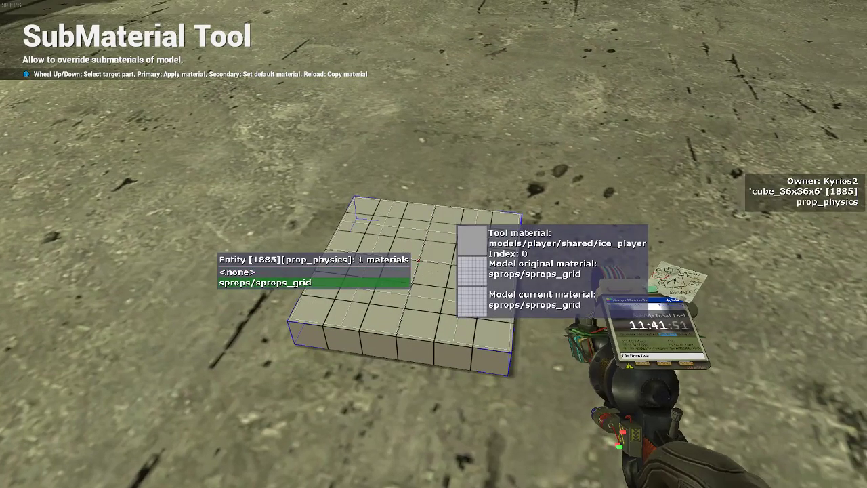
key("q")
left_click(434, 264)
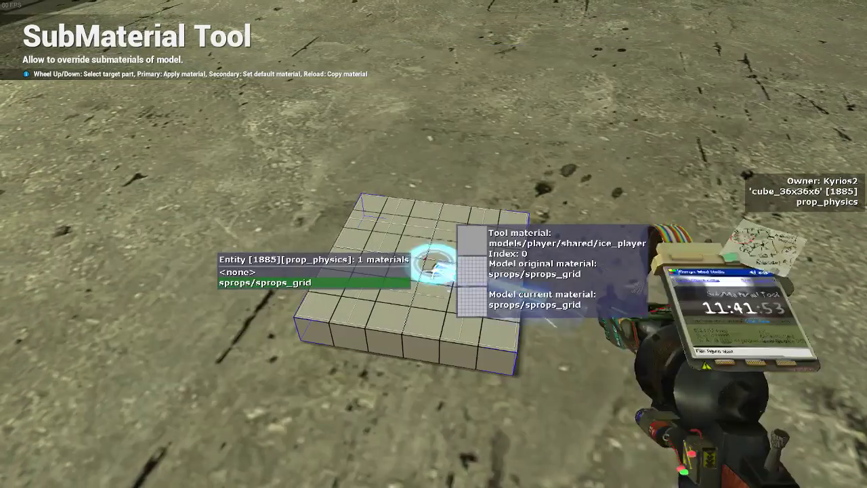
key("1")
key("d")
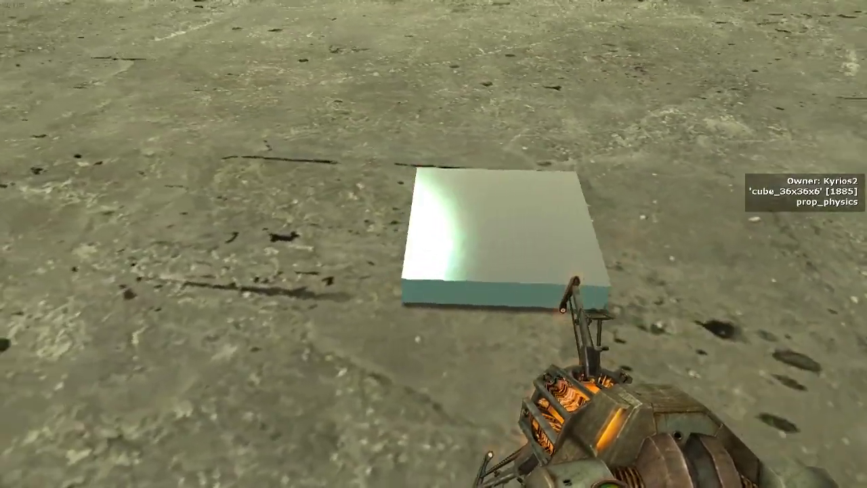
key("1")
left_click(434, 271)
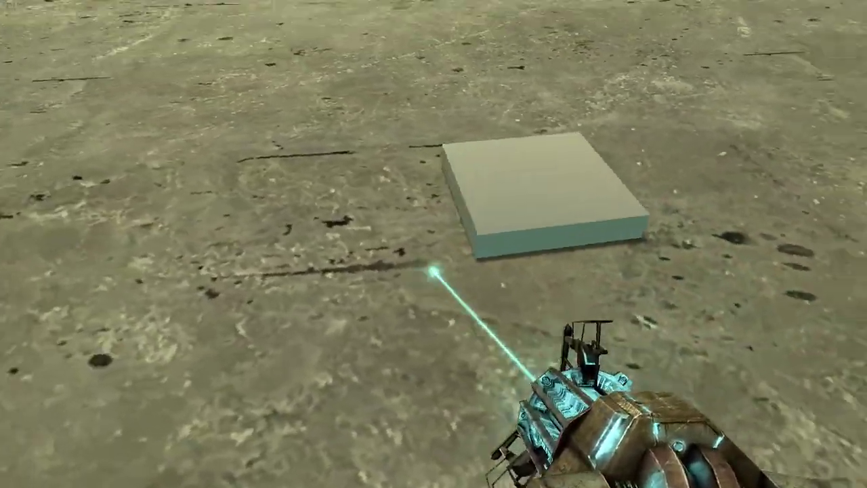
left_click_drag(434, 271, 371, 337)
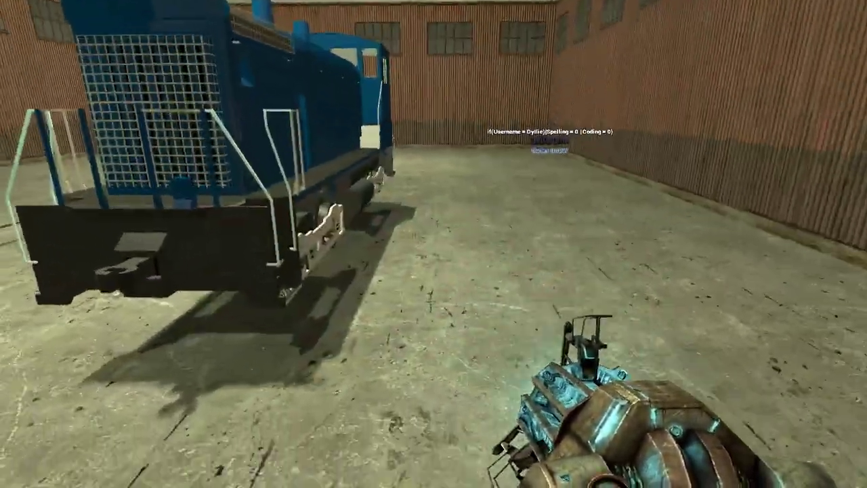
Place a flashlight-style Wire lamp on the floor in front of the locomotive
key("q")
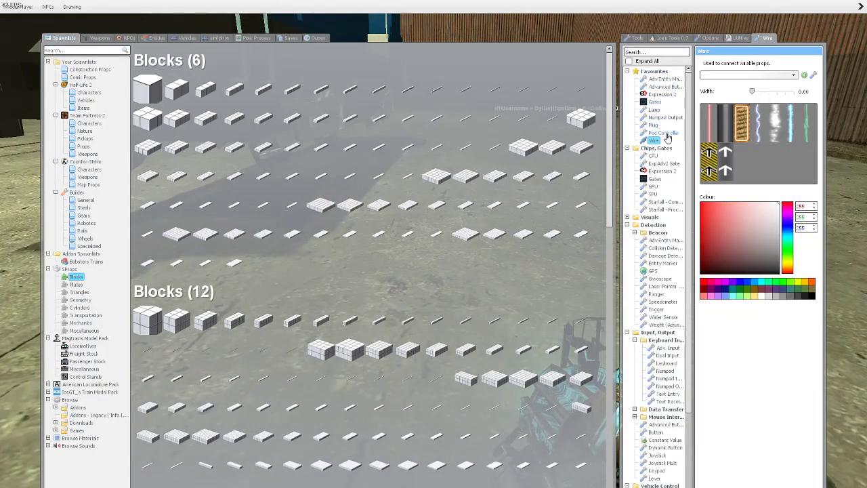
left_click(654, 109)
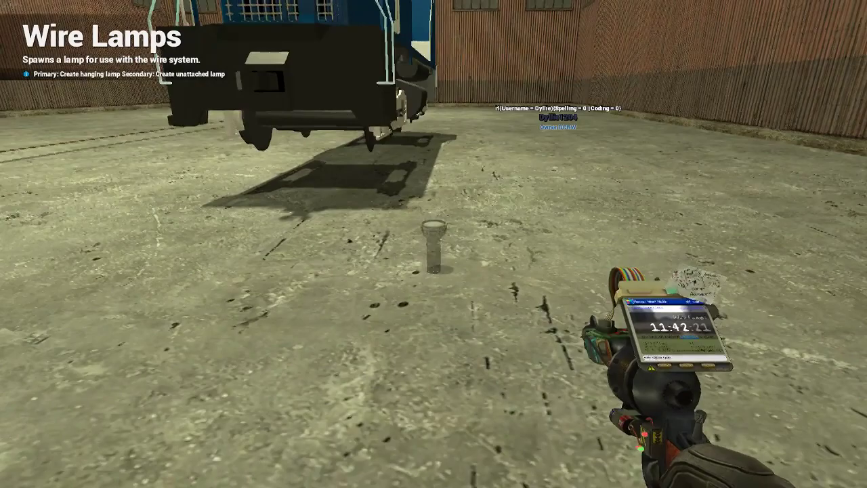
key("d")
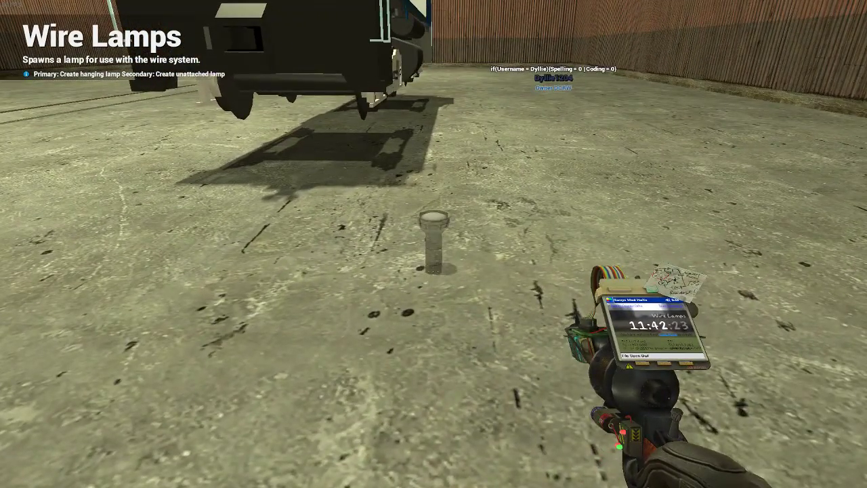
key("w")
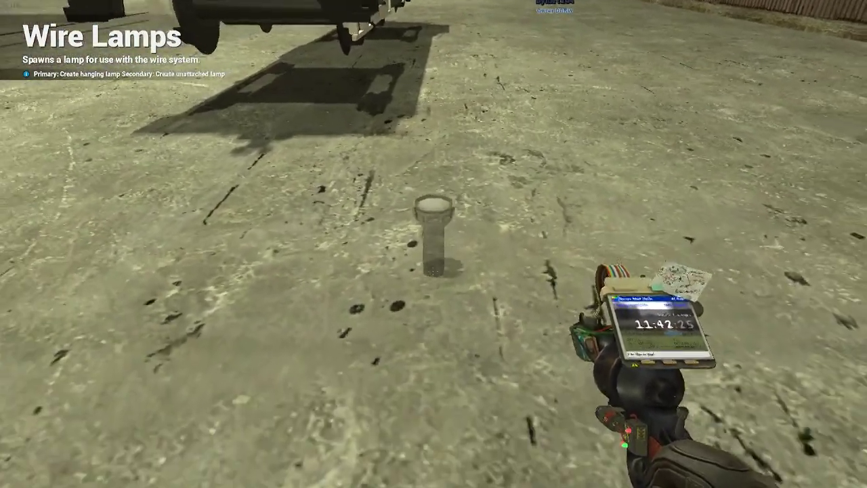
left_click(434, 244)
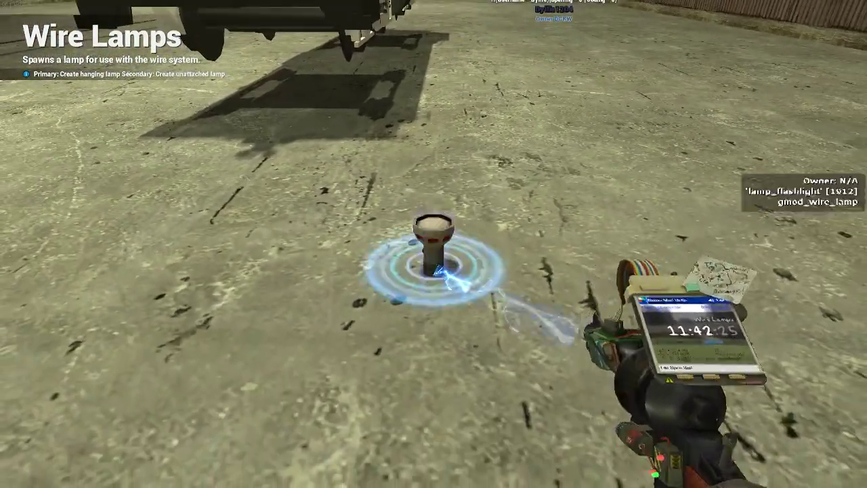
Load the Main Light Bright preset in the Wire lamp settings and select the flashlight model
key("q")
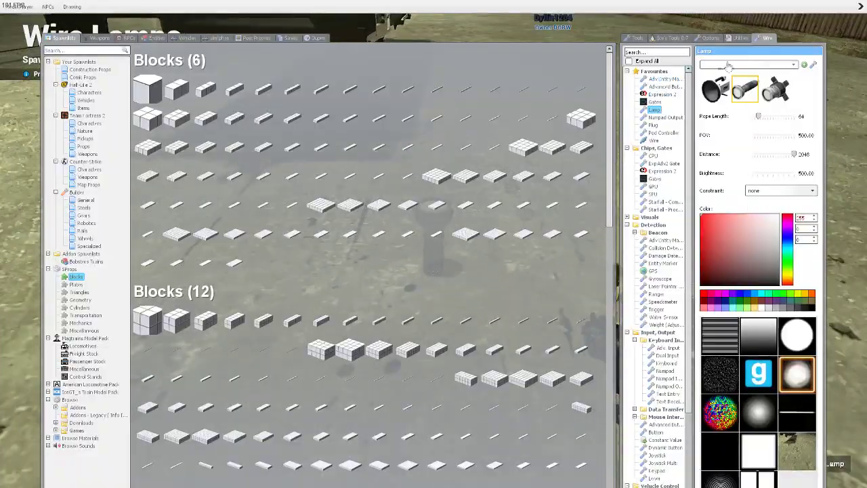
left_click(728, 64)
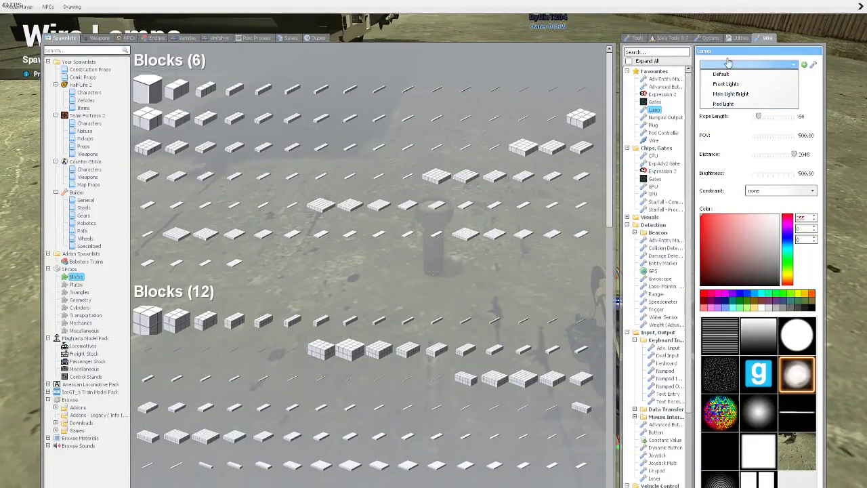
left_click(727, 95)
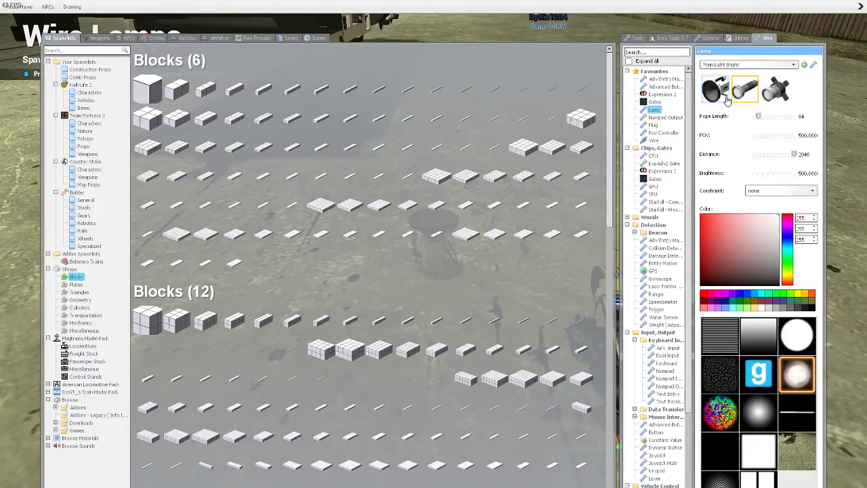
key("q")
left_click(747, 86)
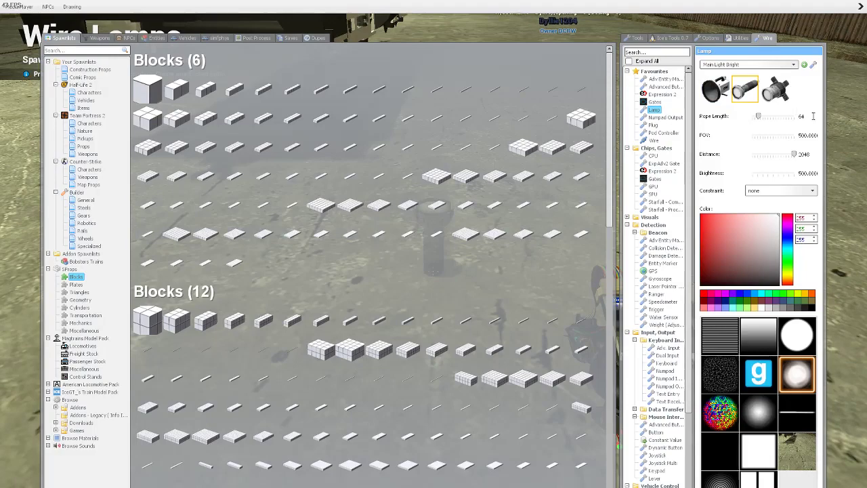
key("q")
key("q")
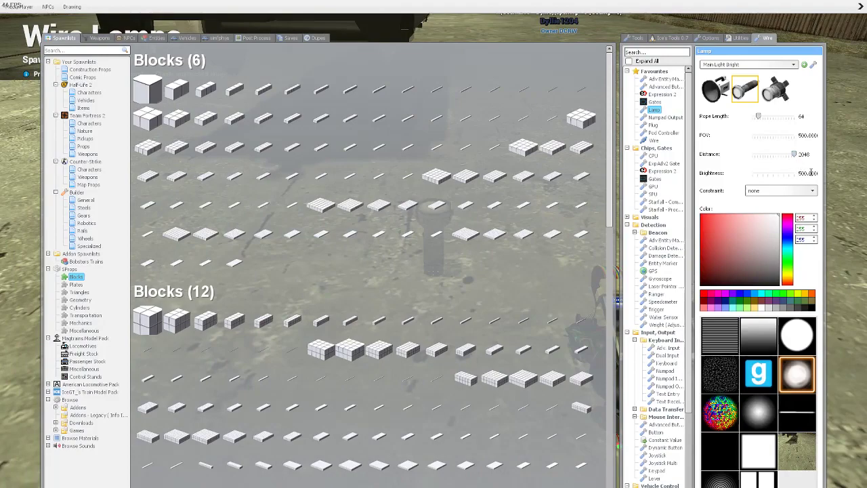
Inspect the lamp's context settings, then lift it with the Physics Gun and turn its lens away from the locomotive
key("d")
key("s")
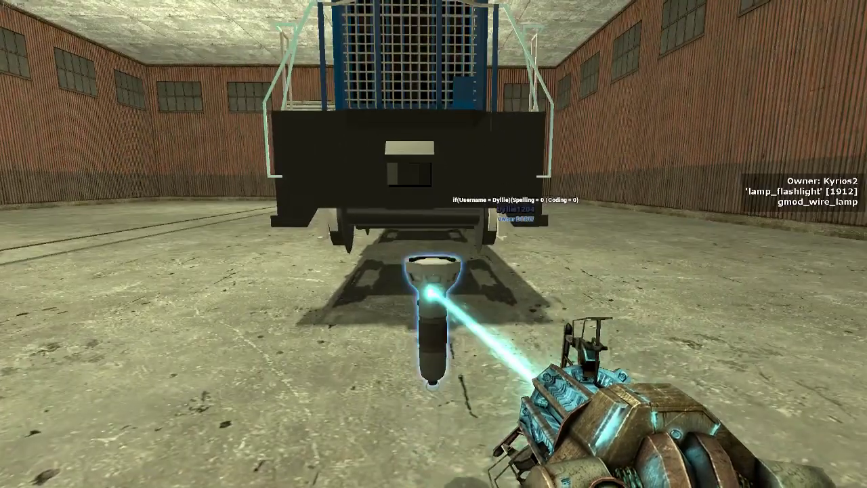
key("c")
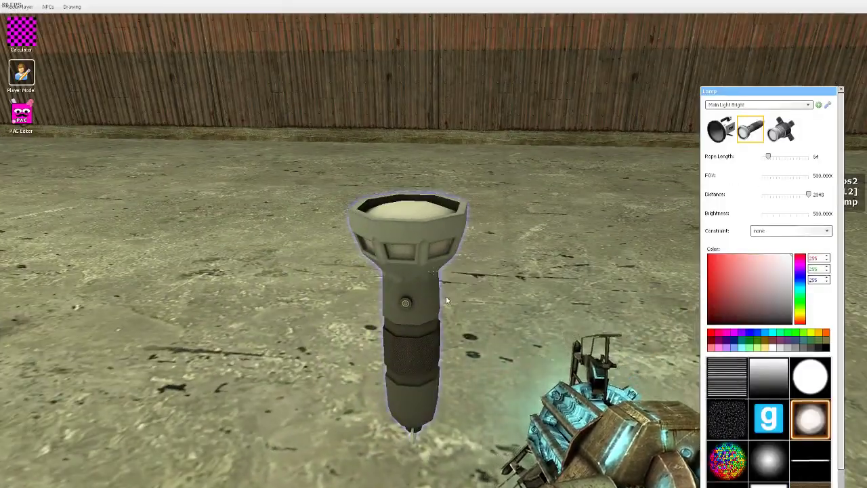
key("d")
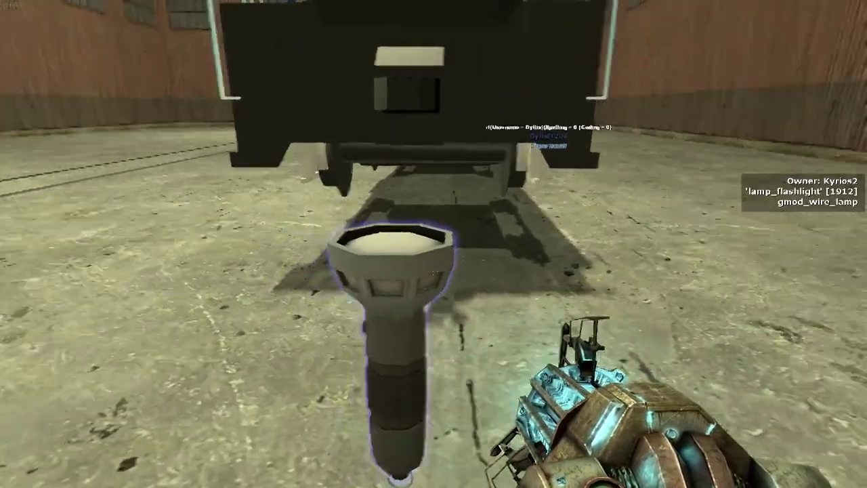
left_click(432, 272)
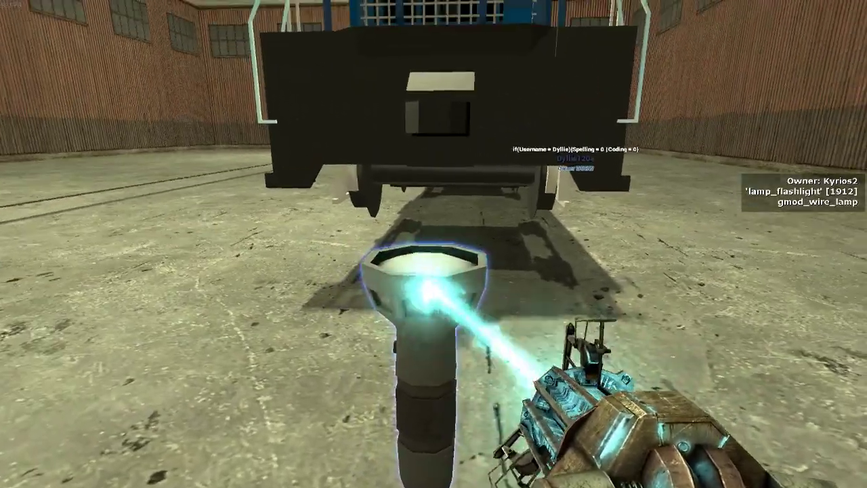
left_click_drag(430, 290, 434, 279)
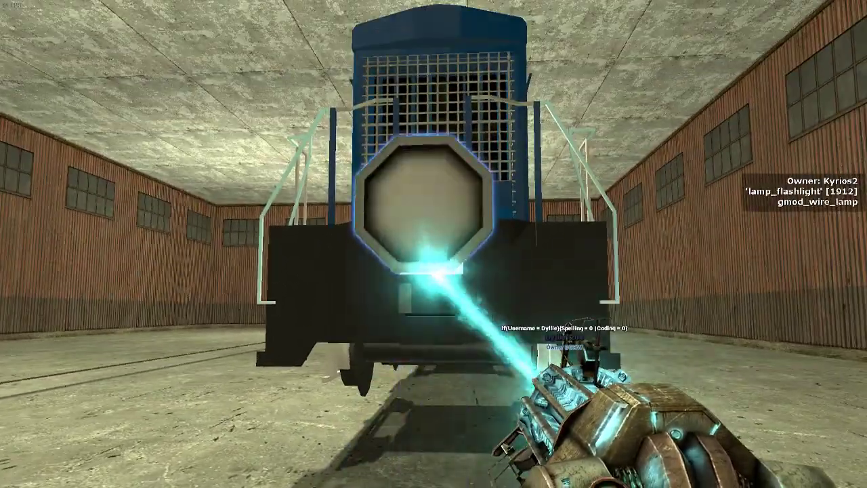
Set the lamp into the upper center of the locomotive's hood end above the grille as a headlight
left_click_drag(434, 244, 434, 244)
key("w")
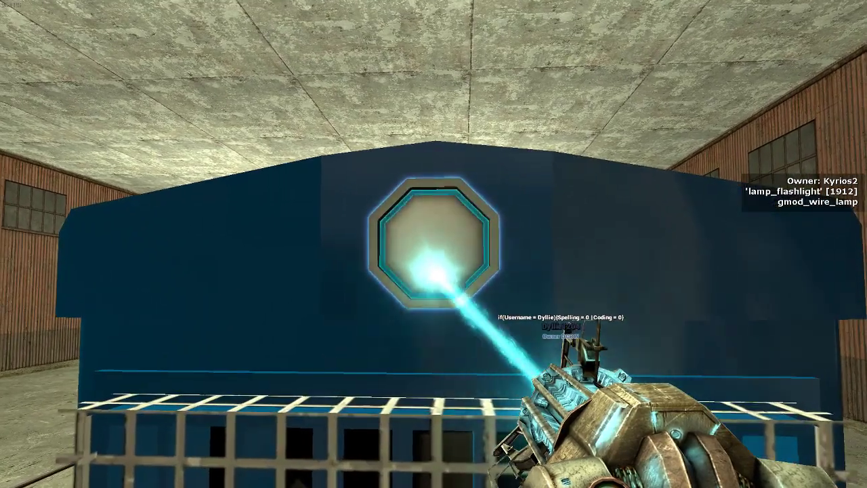
left_click_drag(434, 244, 433, 244)
key("s")
key("w")
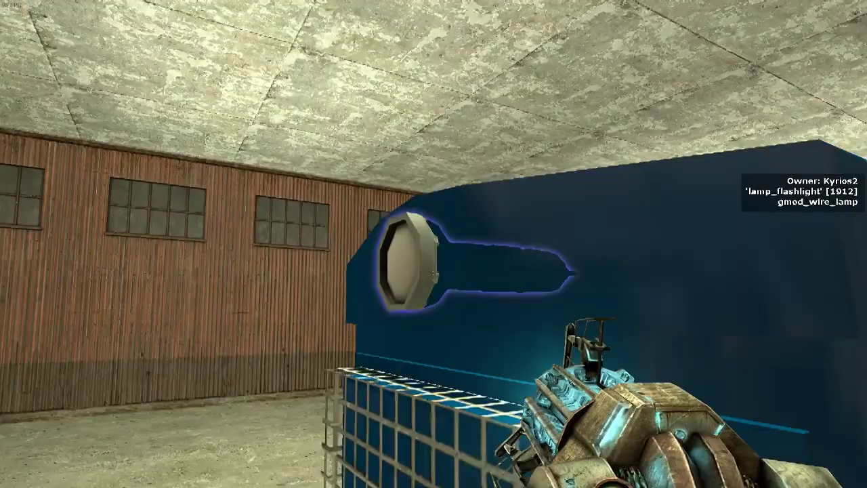
key("s")
key("a")
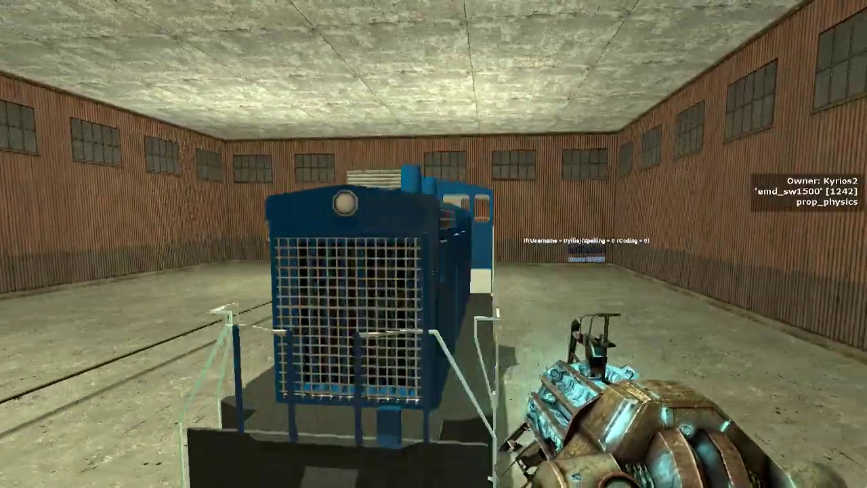
Enter the locomotive's cab and examine the control stand's levers and status display
key("w")
key("d")
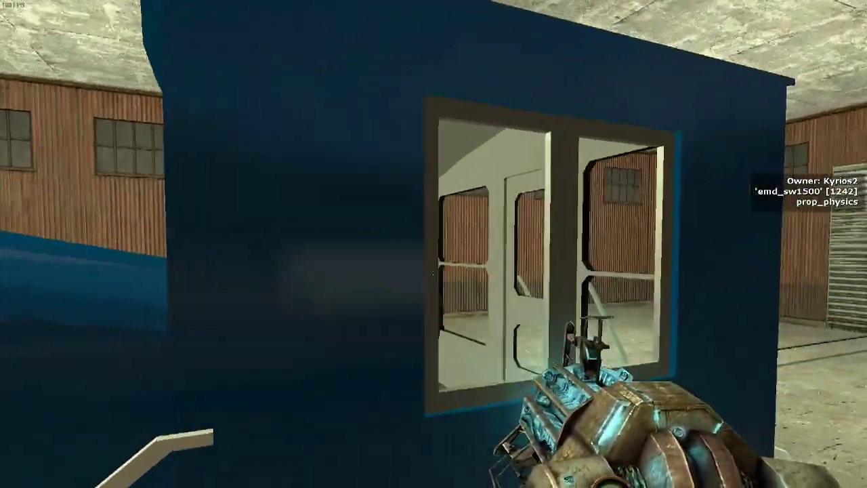
key("w")
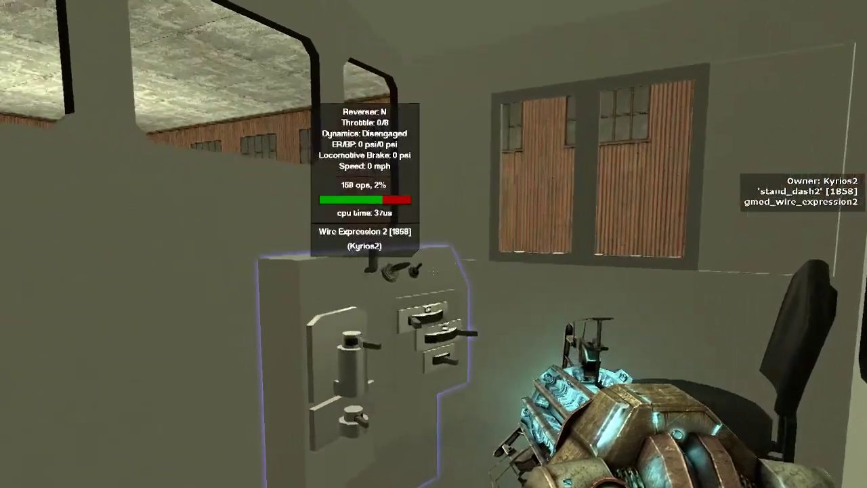
key("d")
key("w")
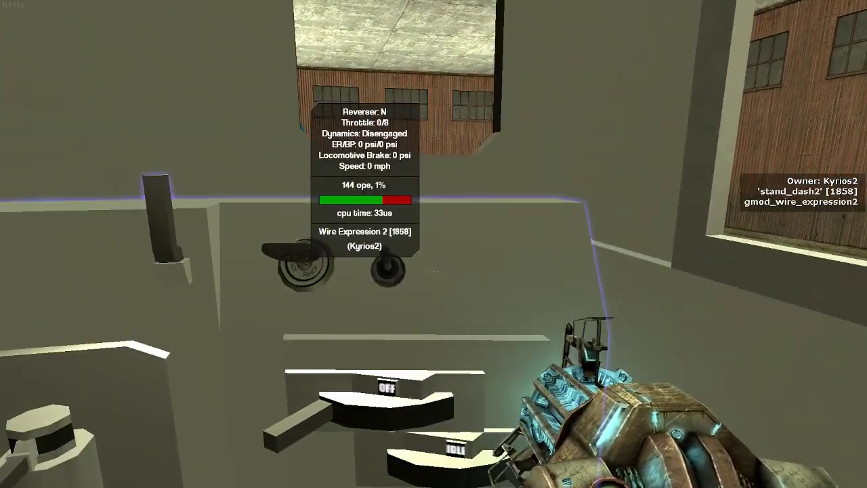
Choose the Wire Advanced Button tool, load its MU Master preset and select the rocker switch model
key("q")
left_click(661, 88)
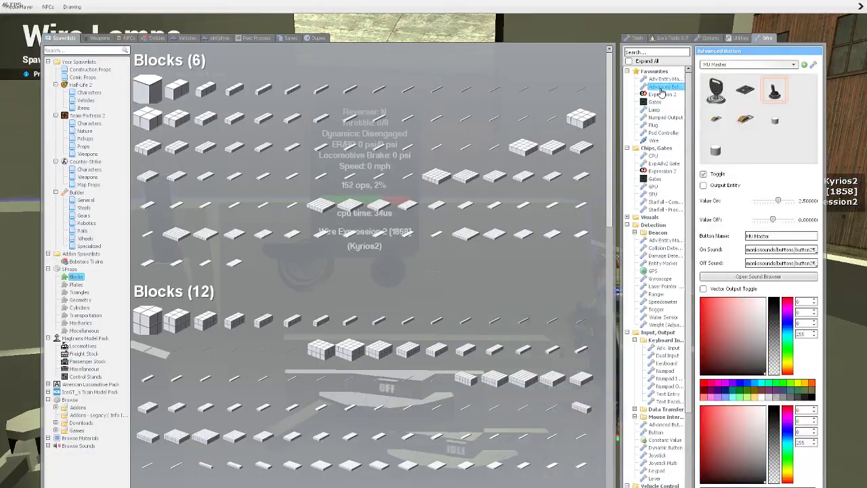
key("q")
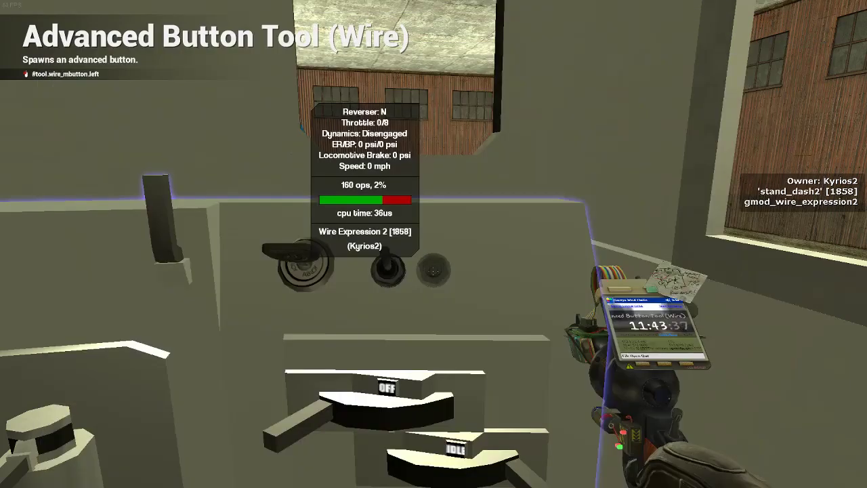
key("q")
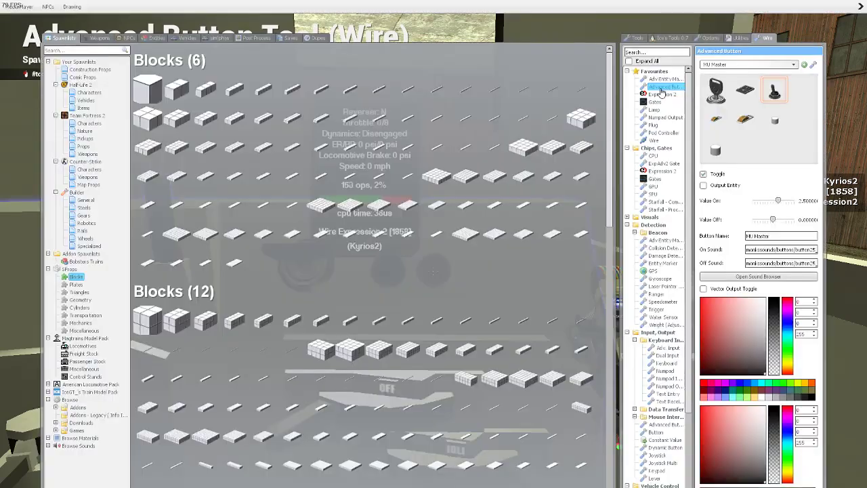
left_click(739, 65)
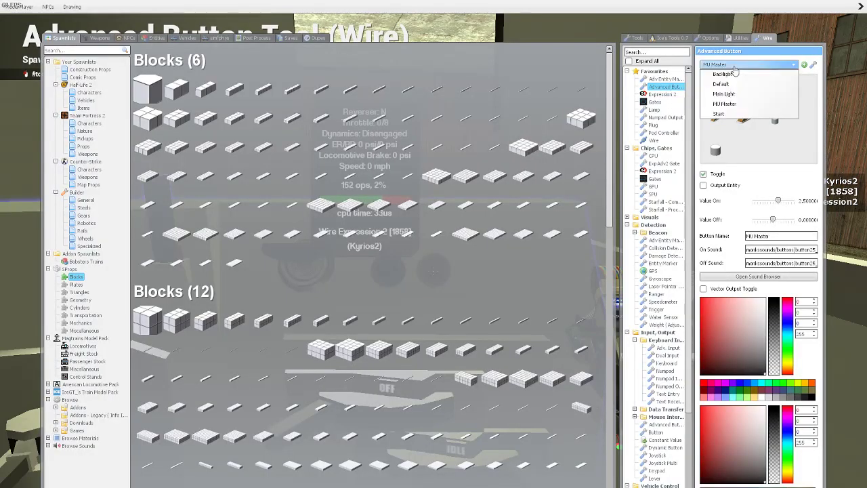
left_click(740, 104)
key("q")
key("q")
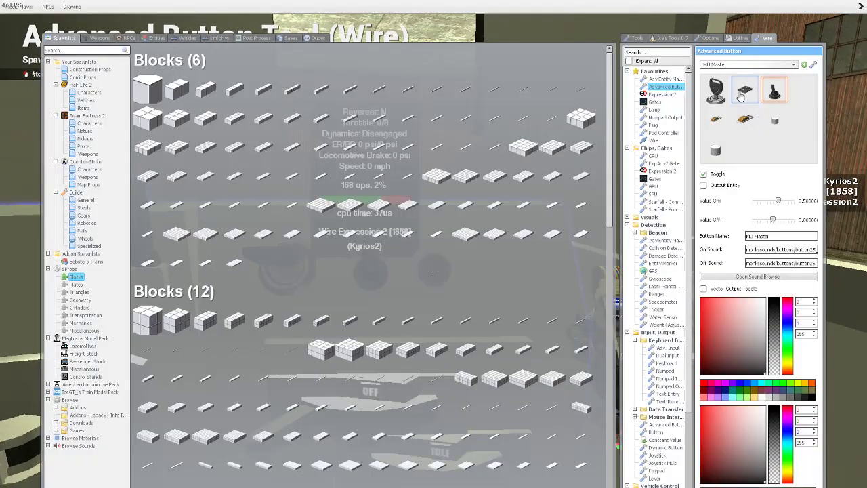
left_click(744, 90)
key("q")
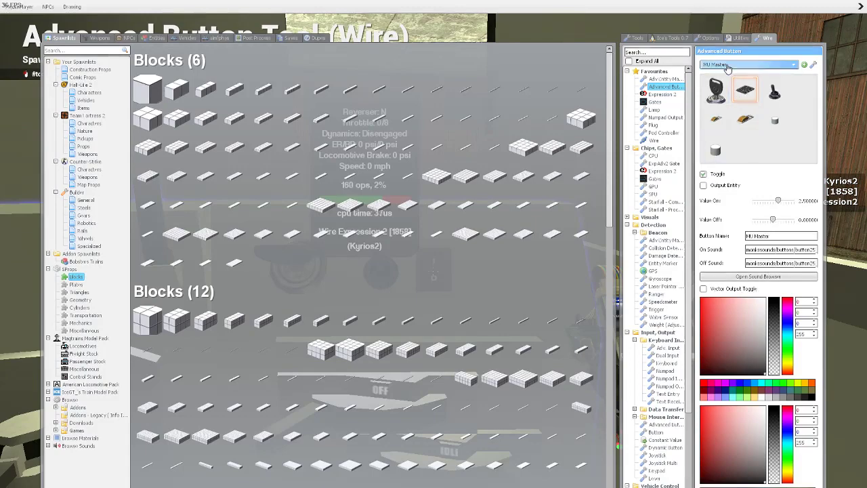
Load the Main Light button preset and place the rocker switch on the control stand beside the MU Master toggle switch
left_click(728, 65)
left_click(730, 96)
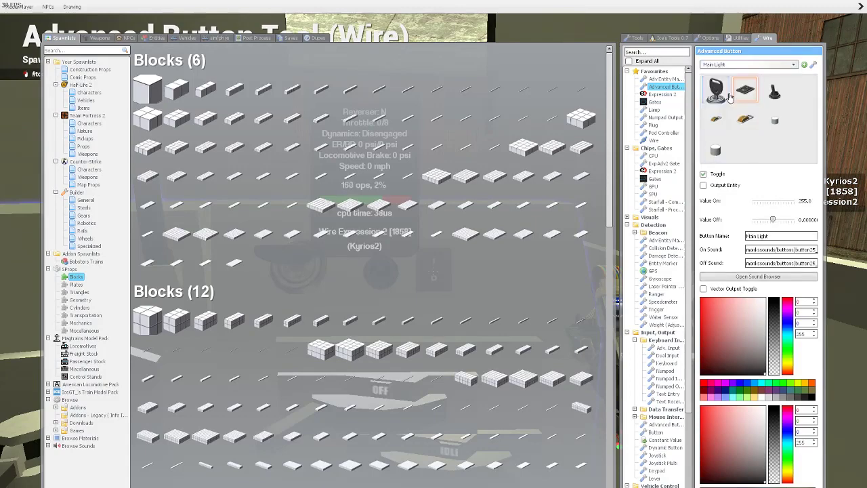
key("q")
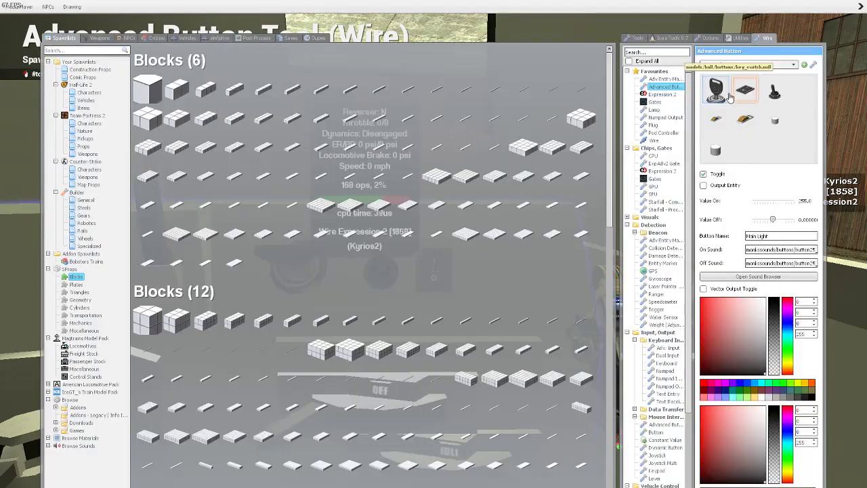
key("q")
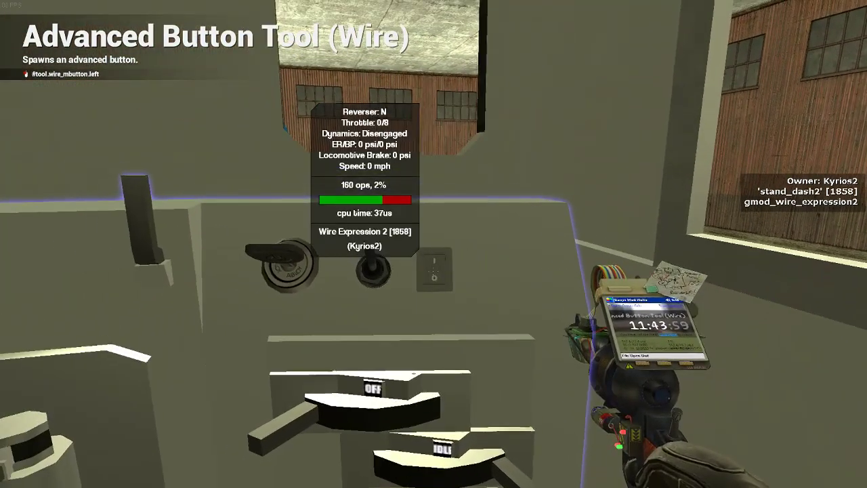
key("z")
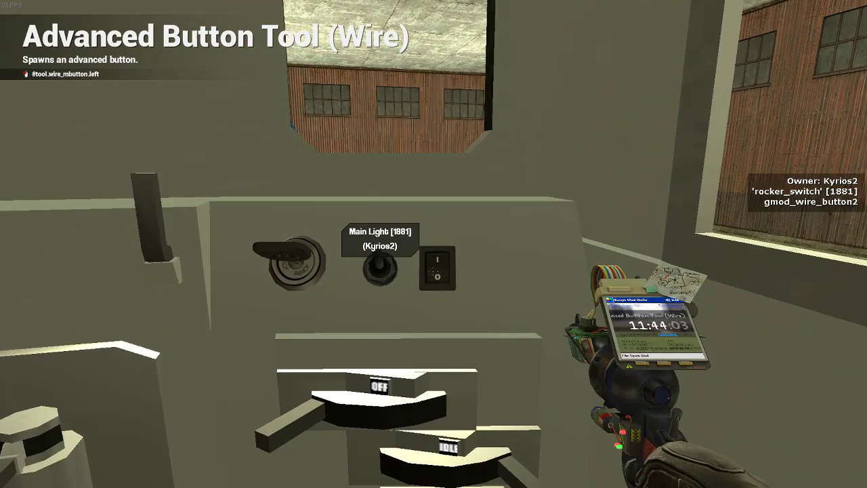
Wire the headlight lamp's On input to the Out output of the Main Light rocker switch in the cab
key("q")
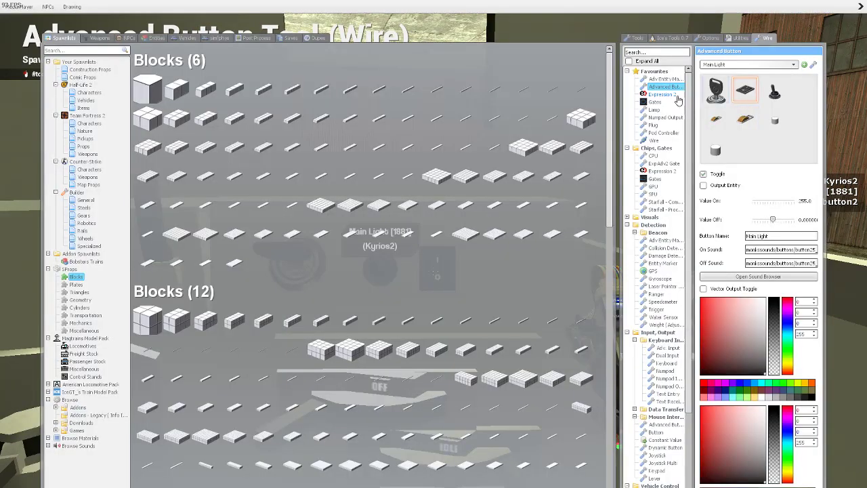
left_click(652, 140)
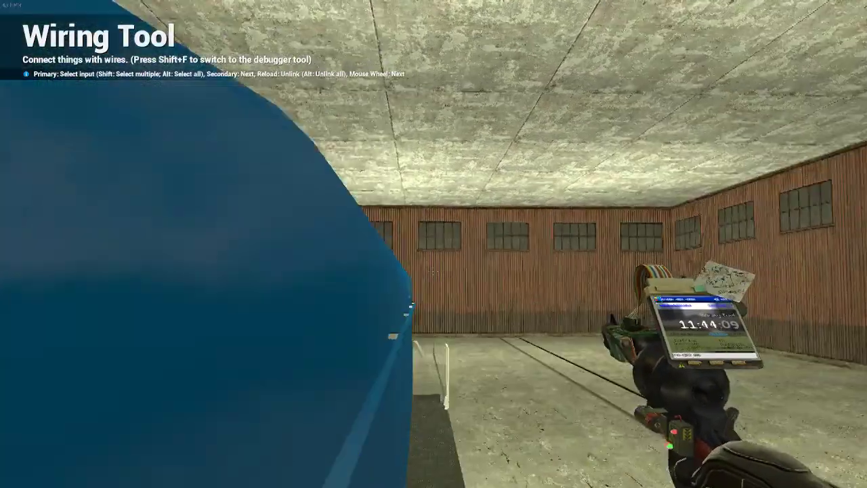
key("w")
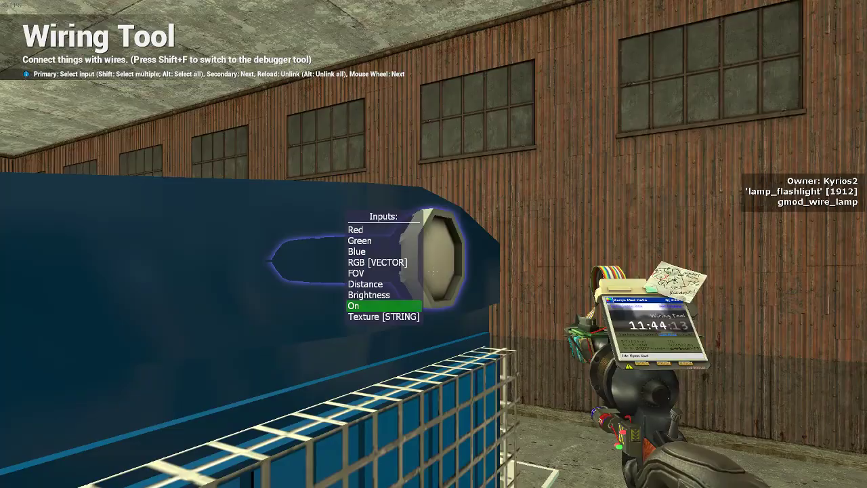
left_click(433, 271)
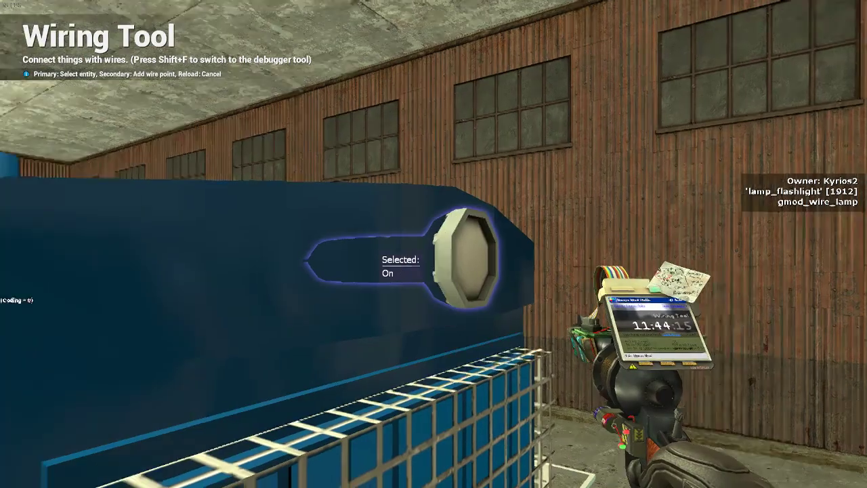
key("w")
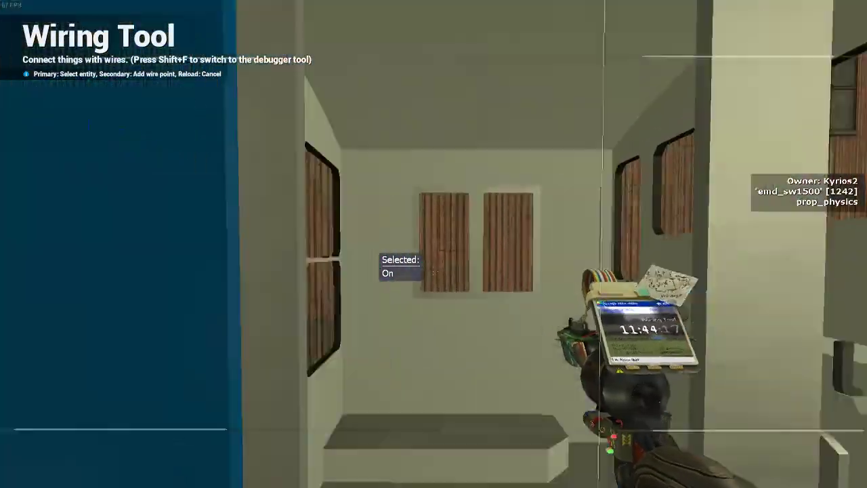
mouse_move(434, 243)
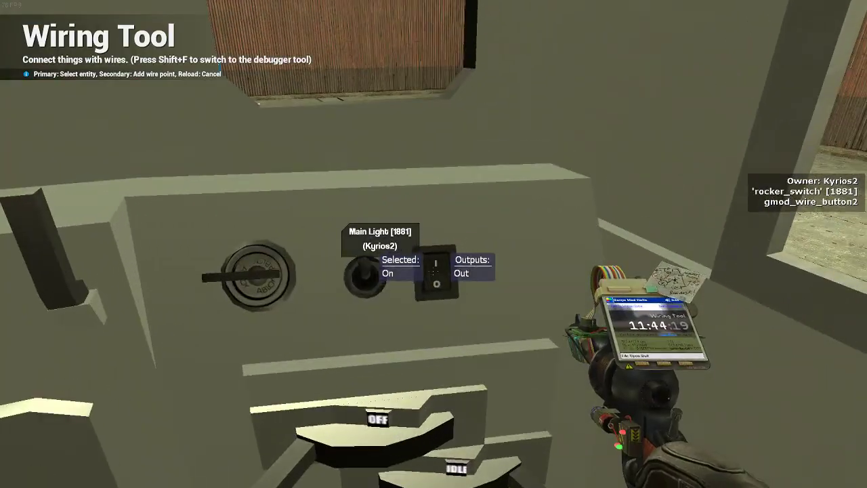
left_click(433, 271)
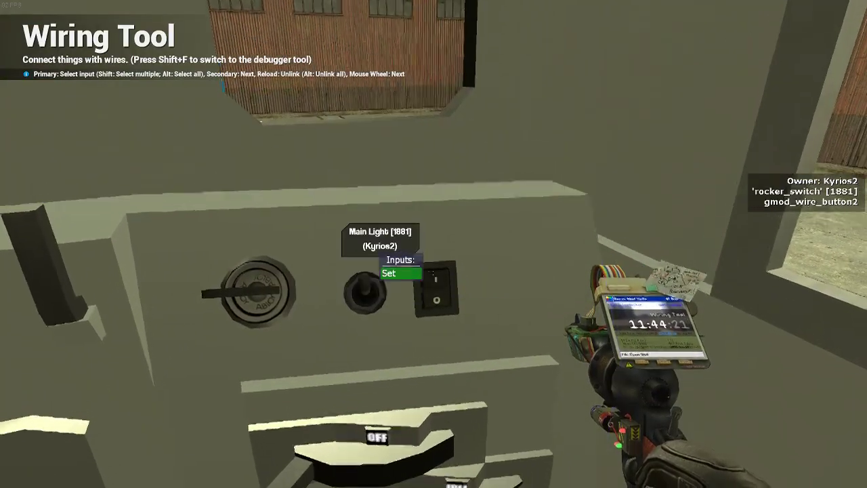
Test the Main Light switch by checking the headlight's beam from beside the locomotive, and return to the control stand
key("d")
key("w")
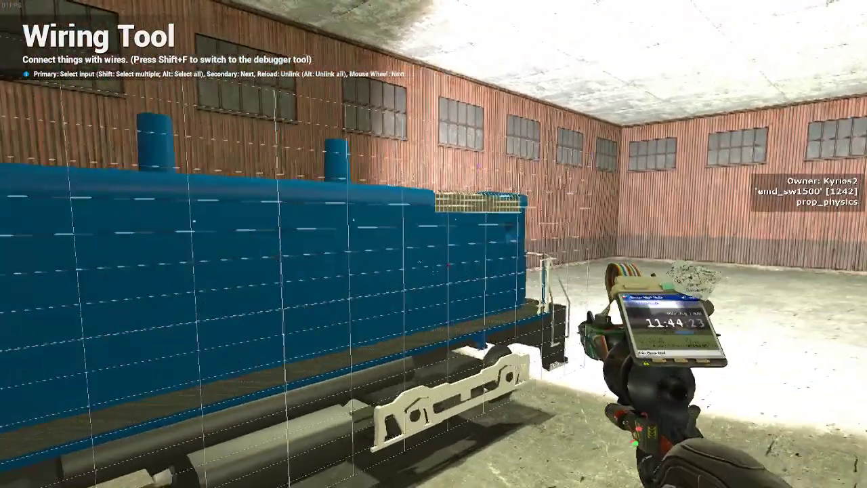
key("w")
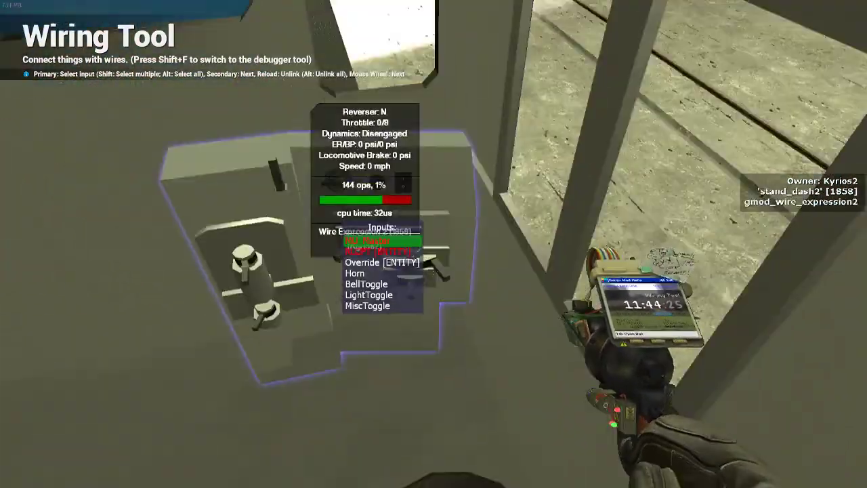
key("w")
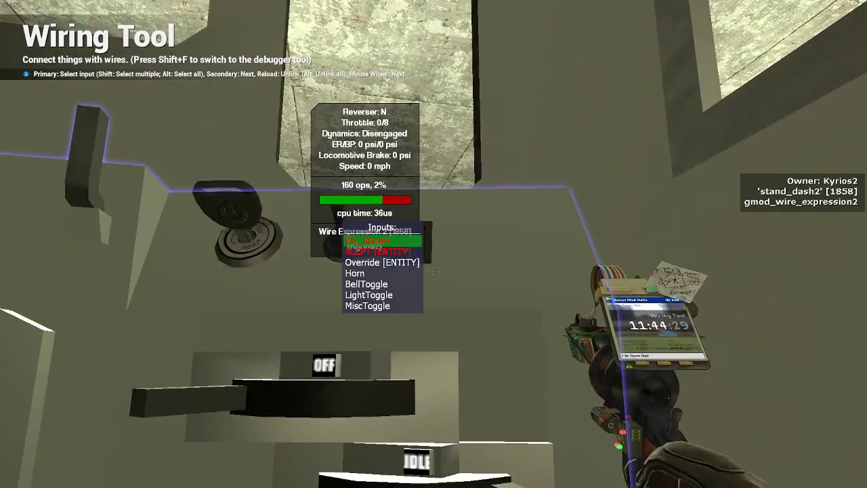
Parent the Main Light rocker switch and the headlight lamp to the Add gate beneath the locomotive using Multi-Parent
key("q")
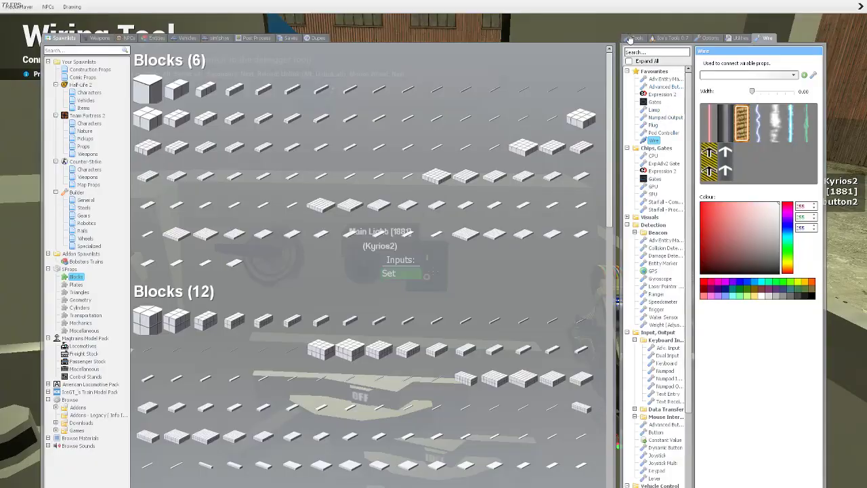
left_click(631, 38)
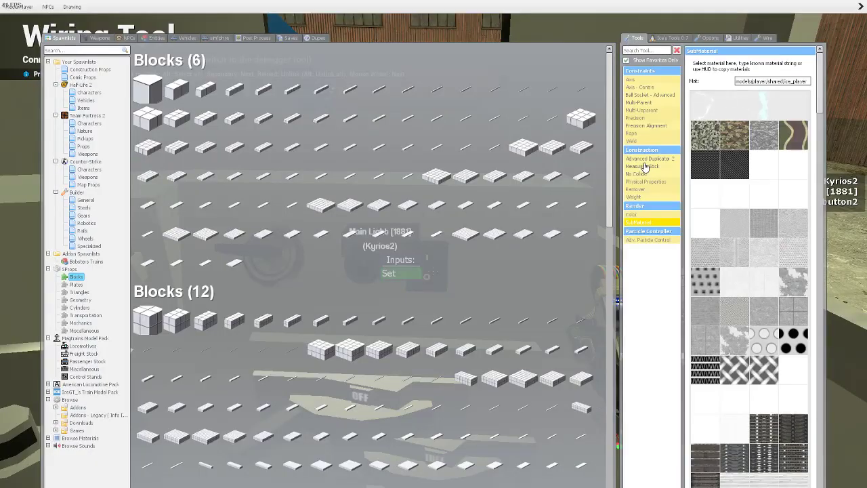
key("q")
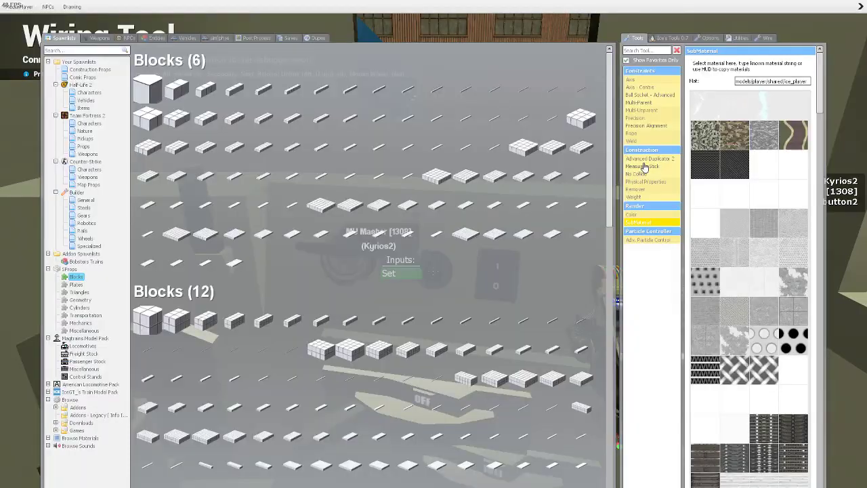
left_click(640, 102)
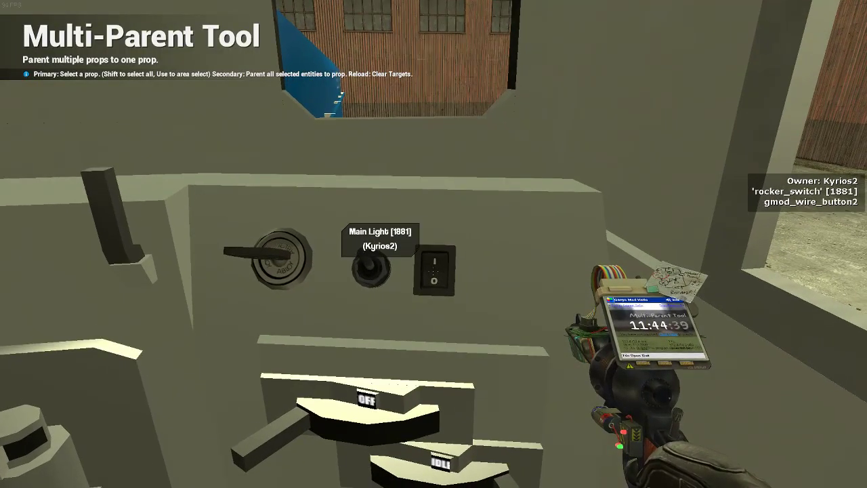
left_click(433, 243)
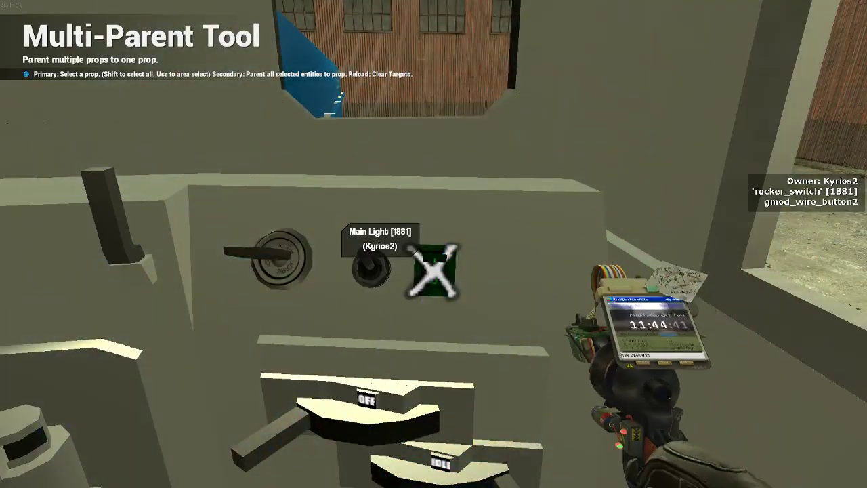
key("w")
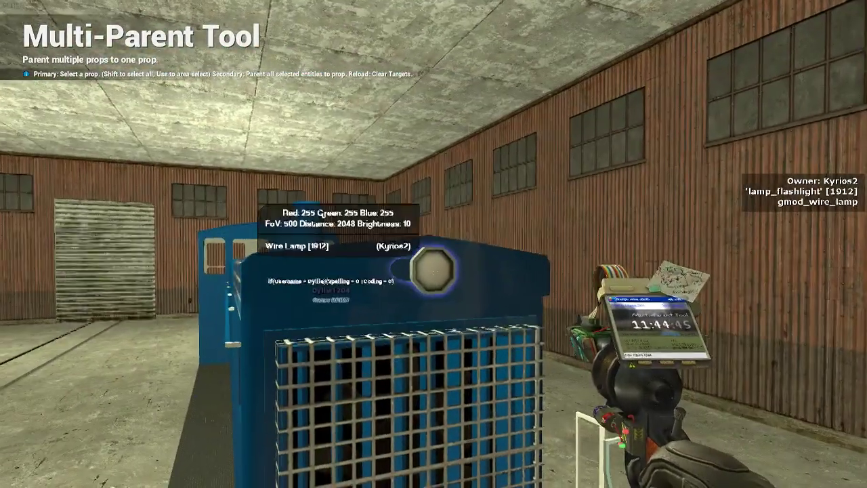
left_click(433, 244)
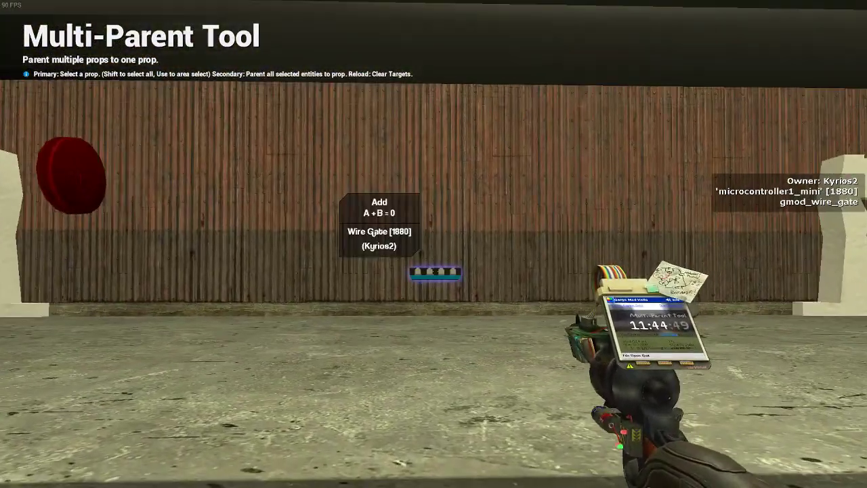
left_click(433, 243)
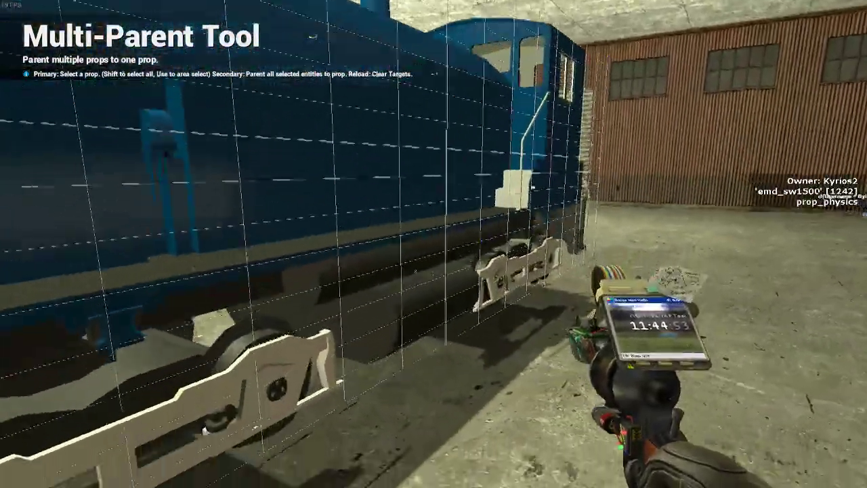
Spawn the Numplate_V5_EMD.txt Expression 2 chip on the floor beside the locomotive
key("q")
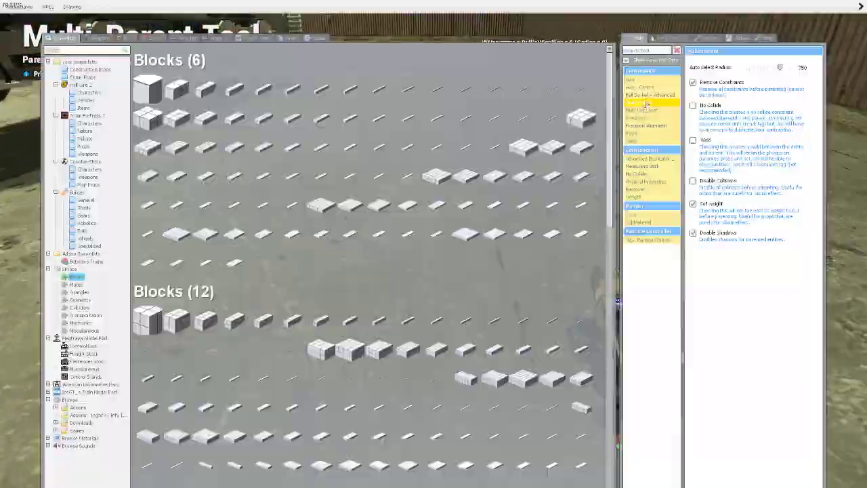
left_click(767, 39)
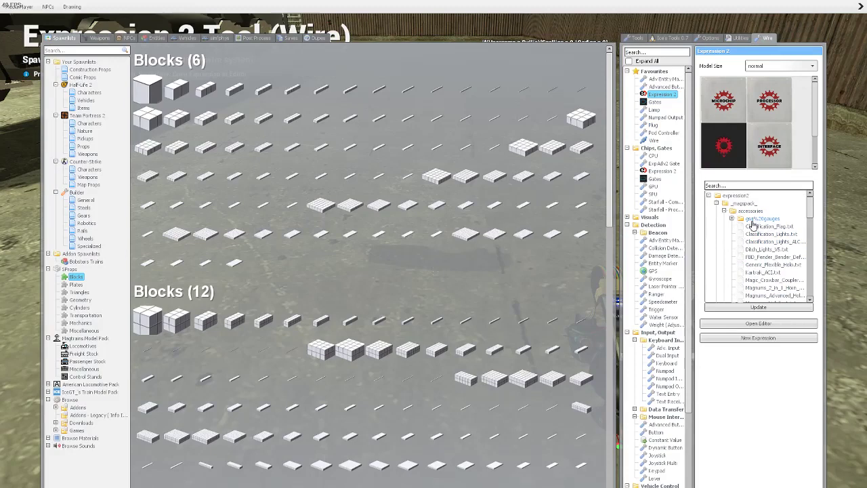
left_click_drag(811, 214, 812, 238)
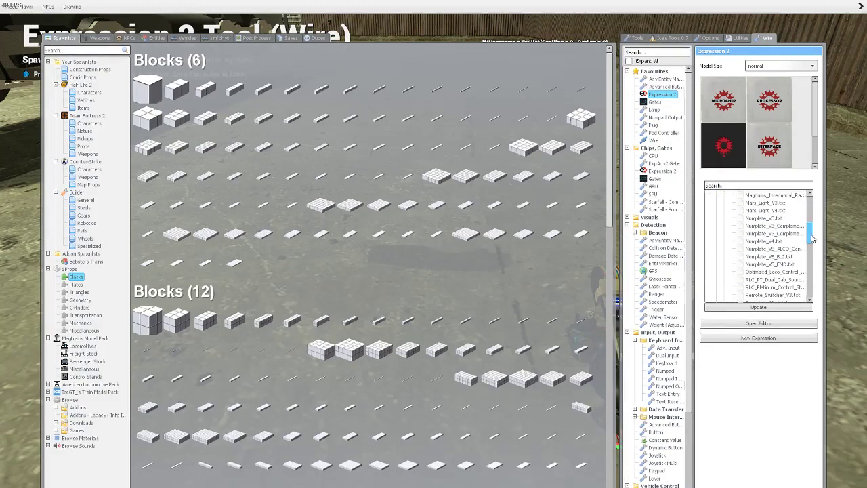
left_click(766, 266)
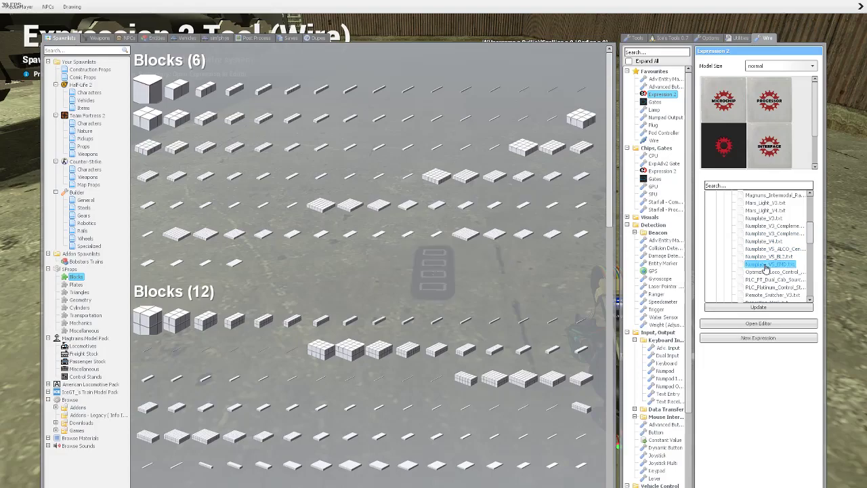
key("q")
key("w")
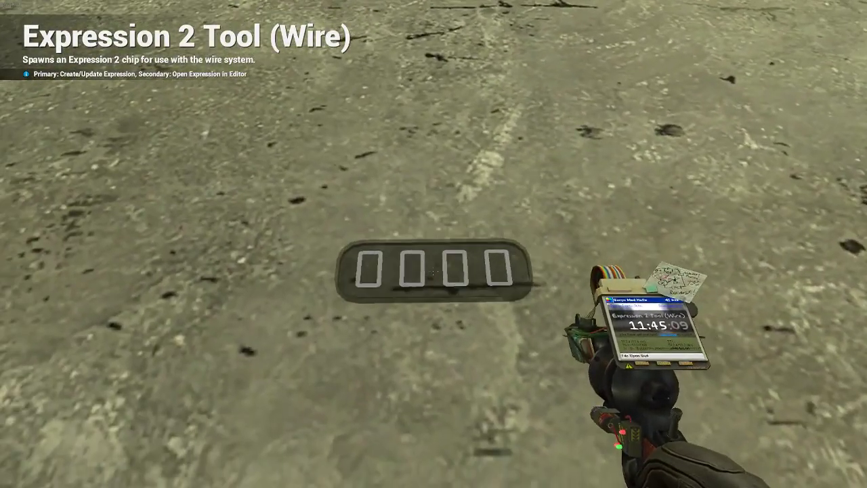
left_click(434, 271)
key("a")
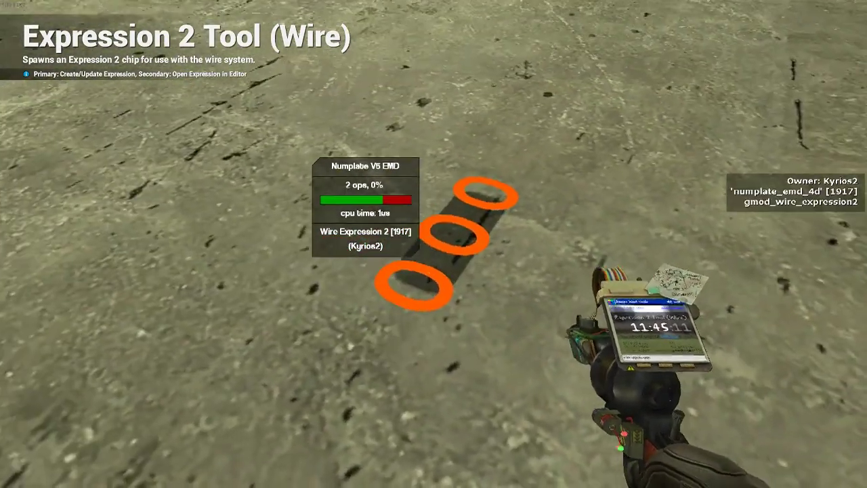
key("d")
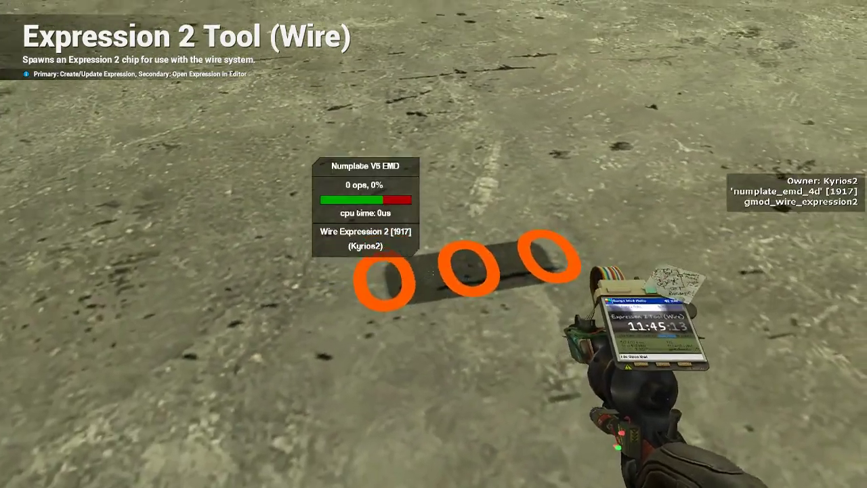
Replace the number plate chip on the floor with one whose Number in the Numplate_V5_EMD.txt config is "034"
key("z")
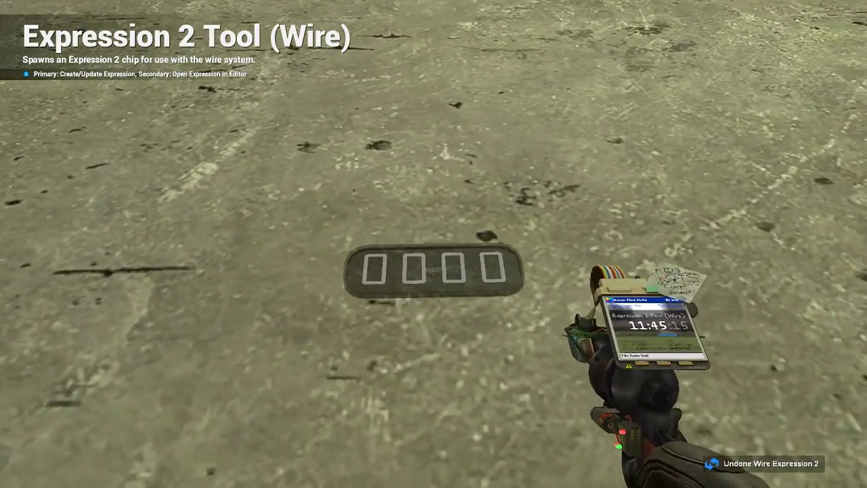
right_click(434, 271)
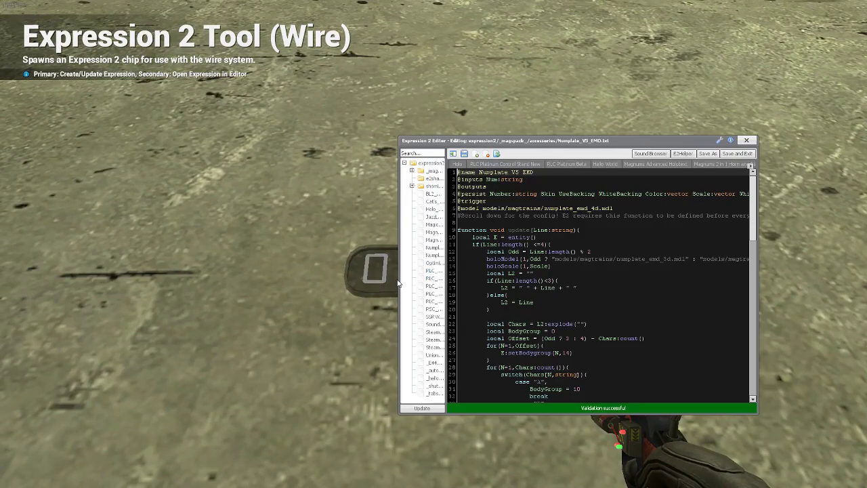
scroll(557, 275, "down", 18)
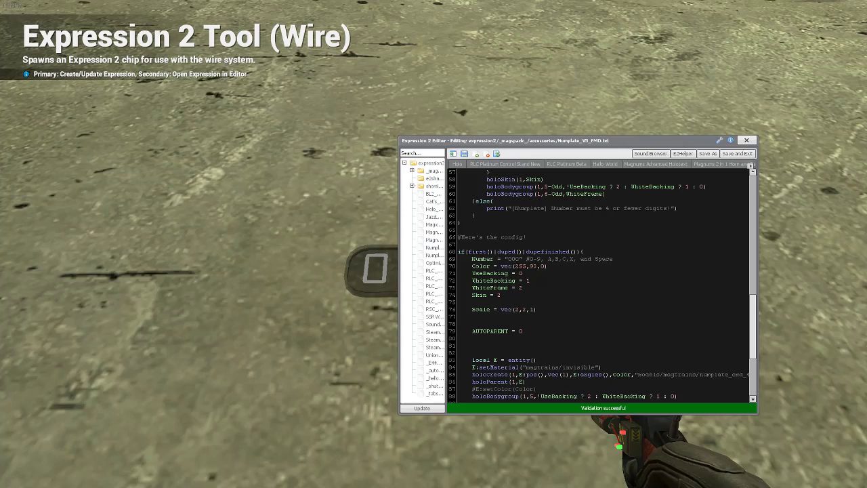
left_click(520, 259)
key("BackSpace")
key("BackSpace")
key("BackSpace")
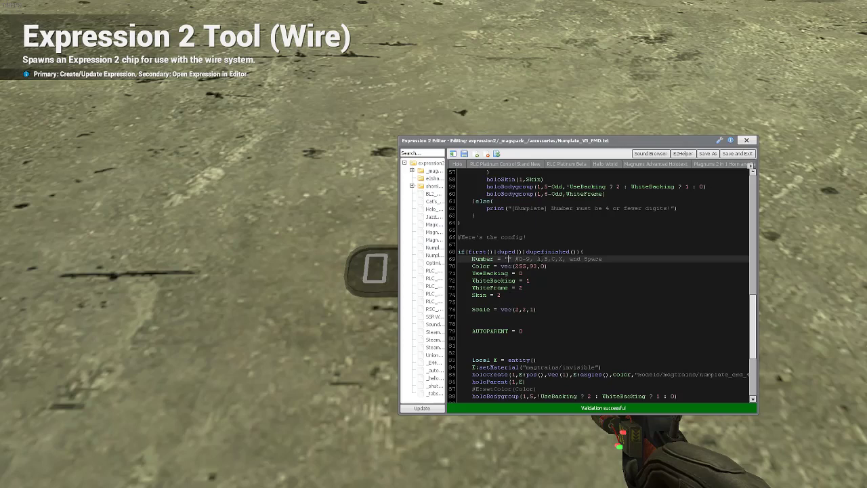
type("034")
left_click(737, 153)
left_click(434, 243)
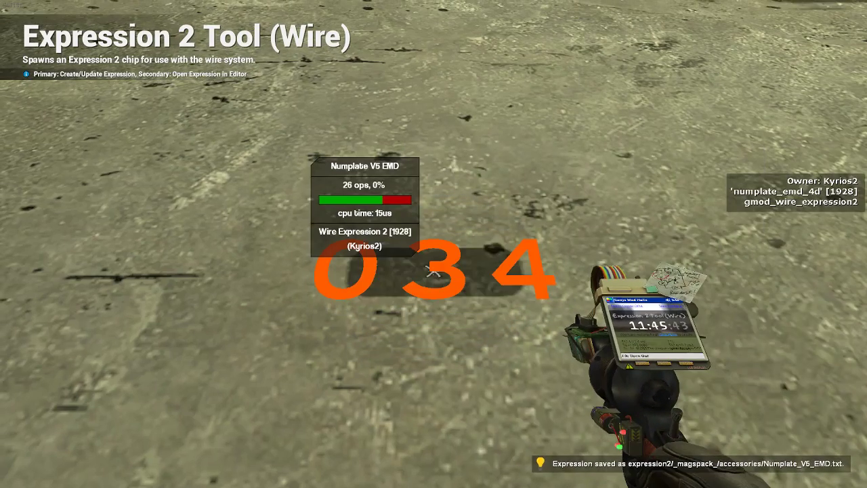
Set the floor number plate's Color to vec(0,0,0) in its config and upload the code to the chip
right_click(434, 244)
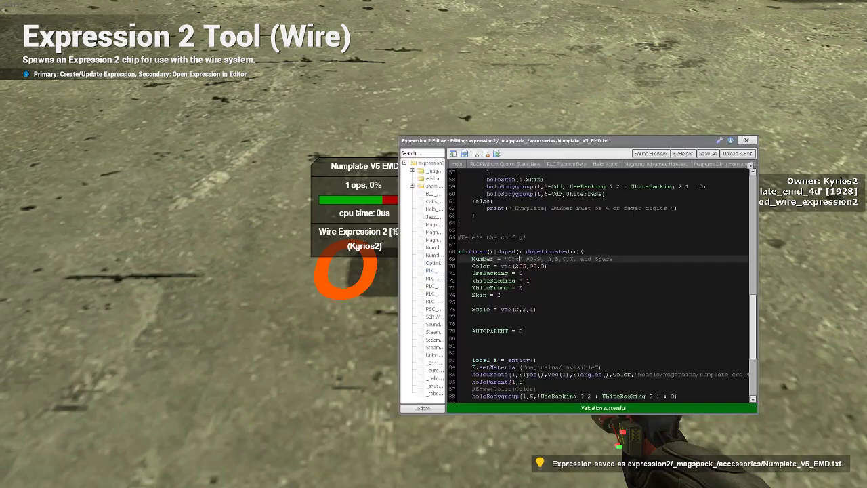
left_click(514, 266)
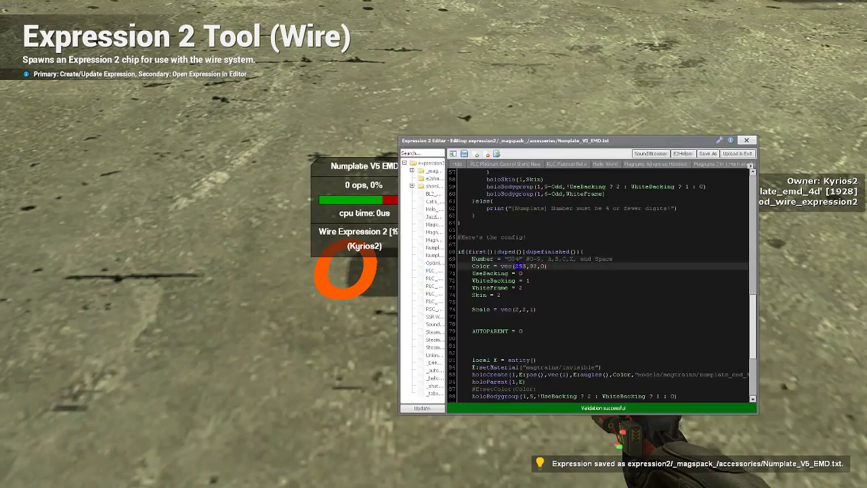
left_click_drag(535, 266, 574, 267)
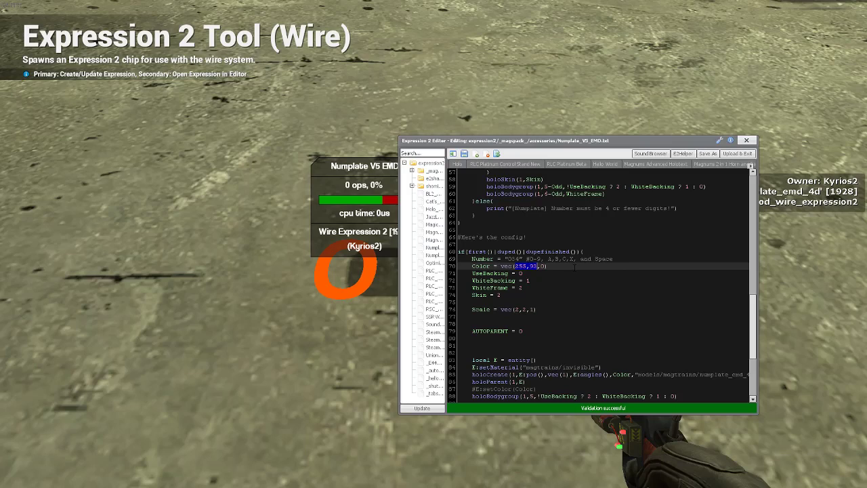
type("0")
left_click(737, 153)
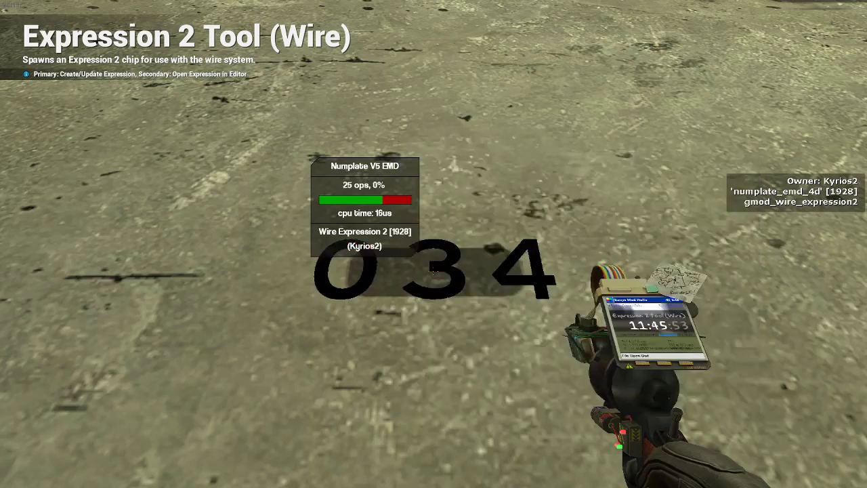
Set the number plate's Color to vec(255,255,255) in its config and upload the code to the chip
right_click(434, 244)
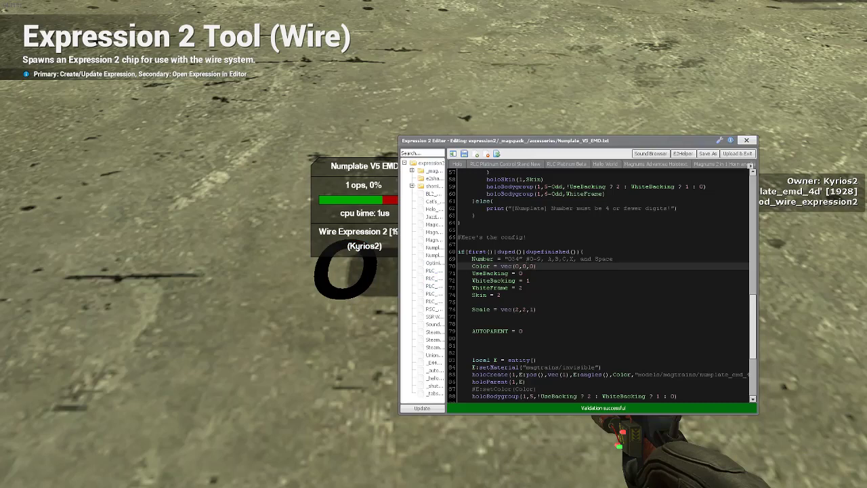
left_click_drag(514, 265, 535, 266)
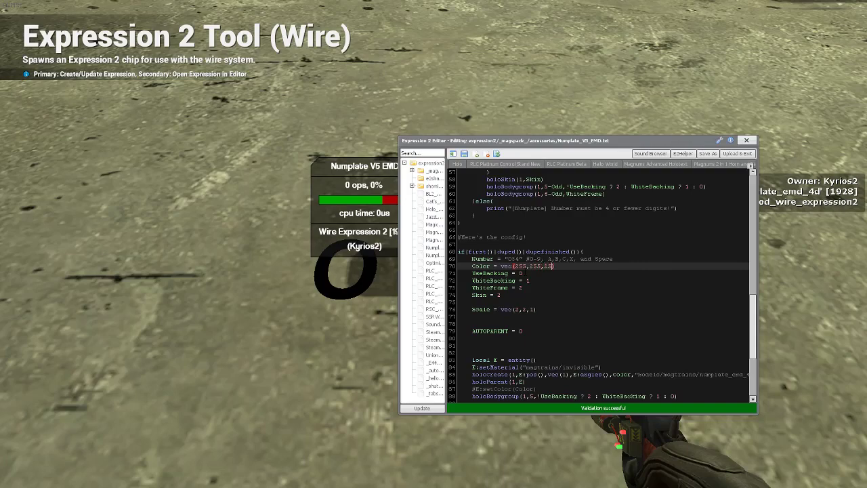
left_click(737, 154)
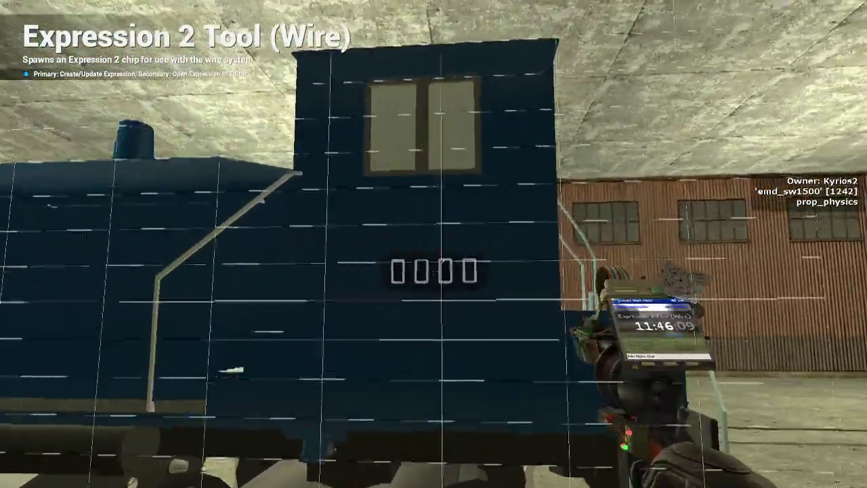
Spawn the white 034 number plate chip on both sides of the locomotive's cab, beneath the side windows
key("d")
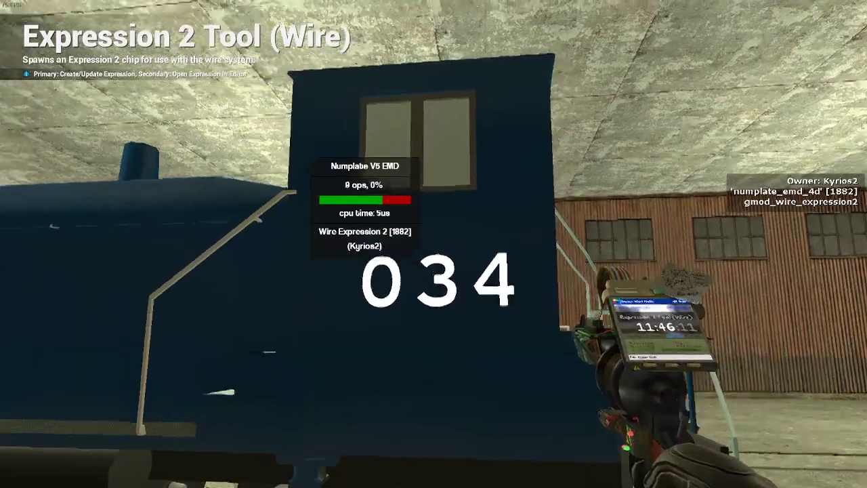
key("d")
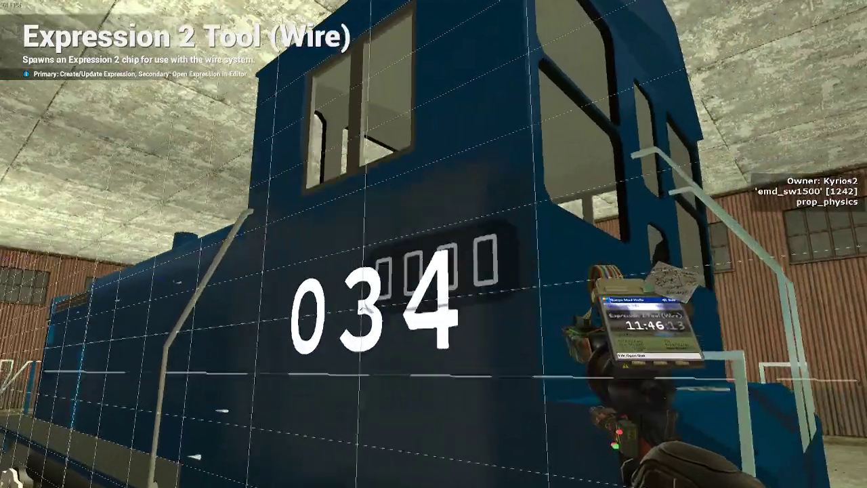
key("a")
key("w")
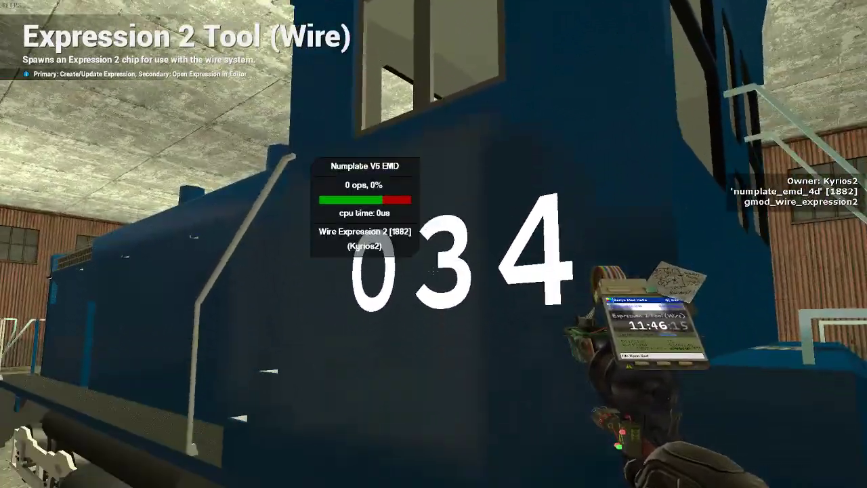
key("d")
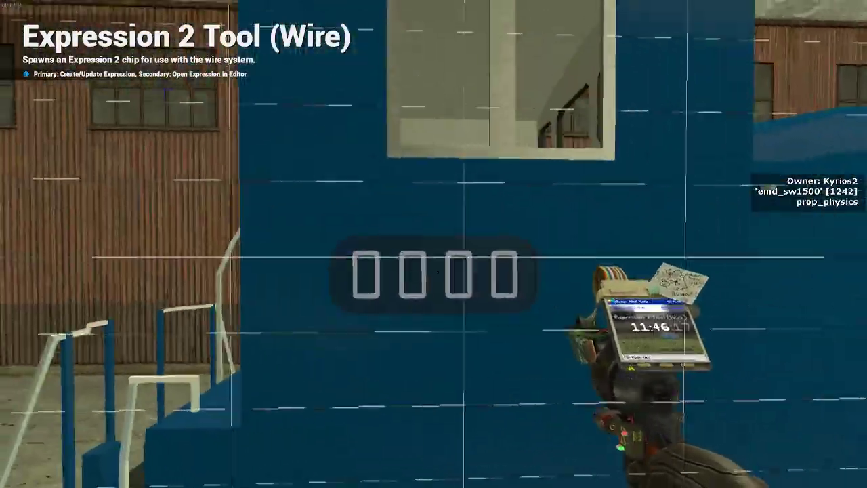
key("e")
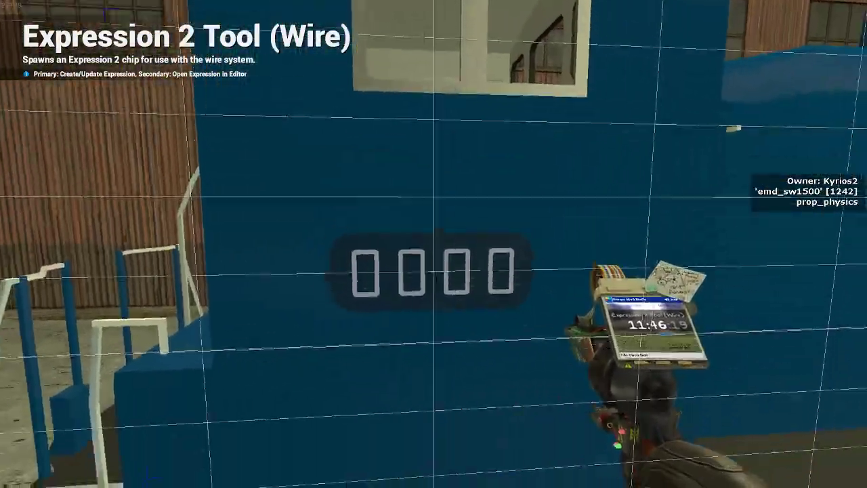
left_click(434, 272)
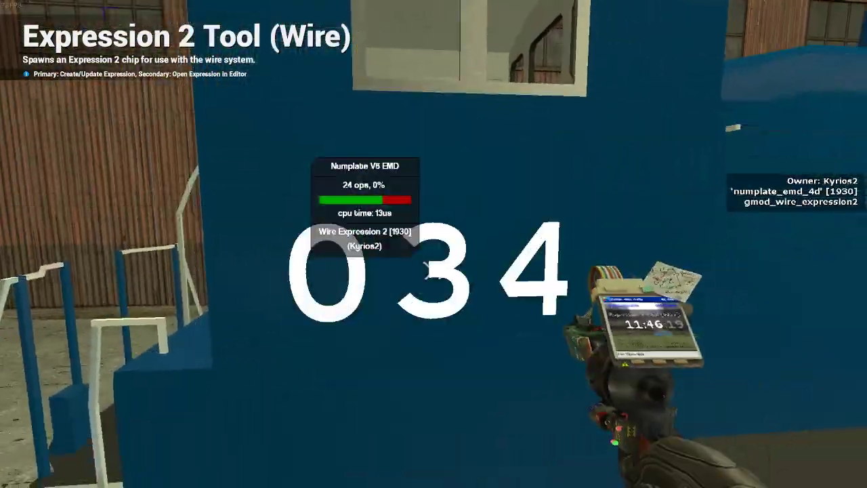
Set Scale to vec(1,1,1) and UseBacking to 1 in the number plate config, and spawn the plate on the floor
key("s")
key("d")
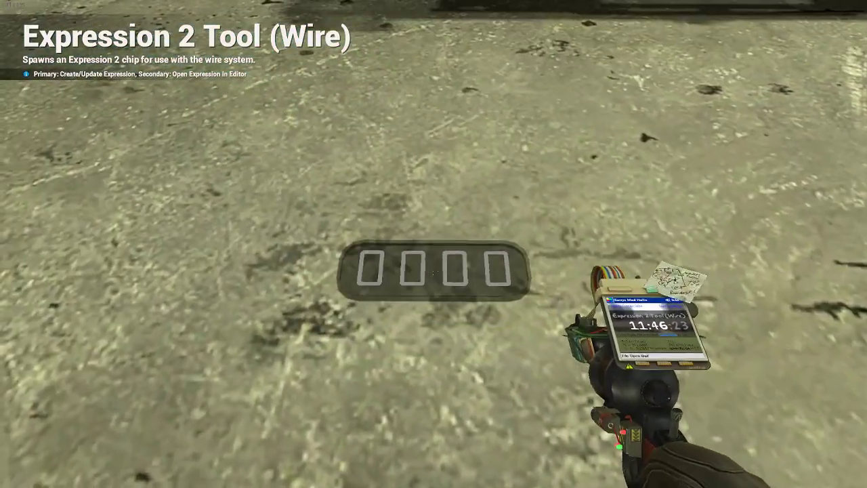
right_click(434, 271)
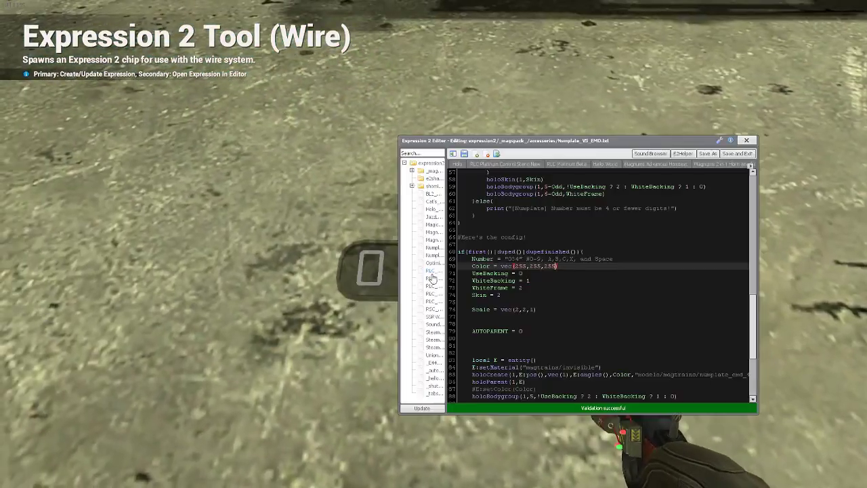
left_click(520, 309)
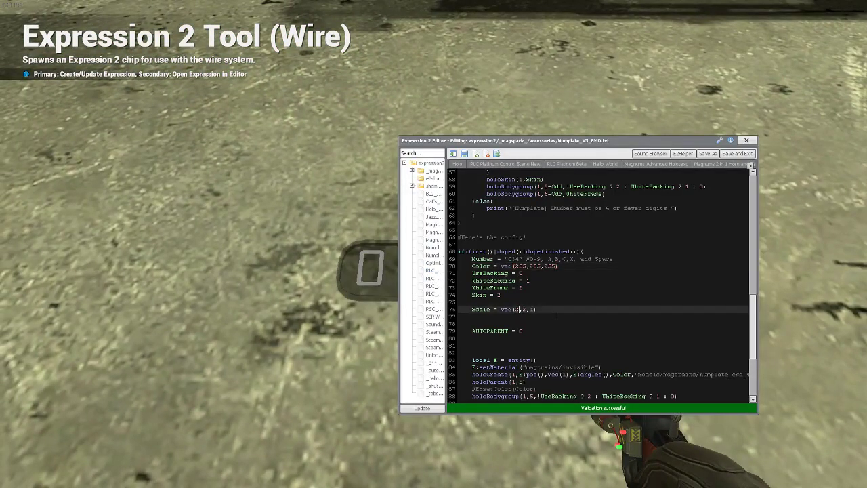
key("BackSpace")
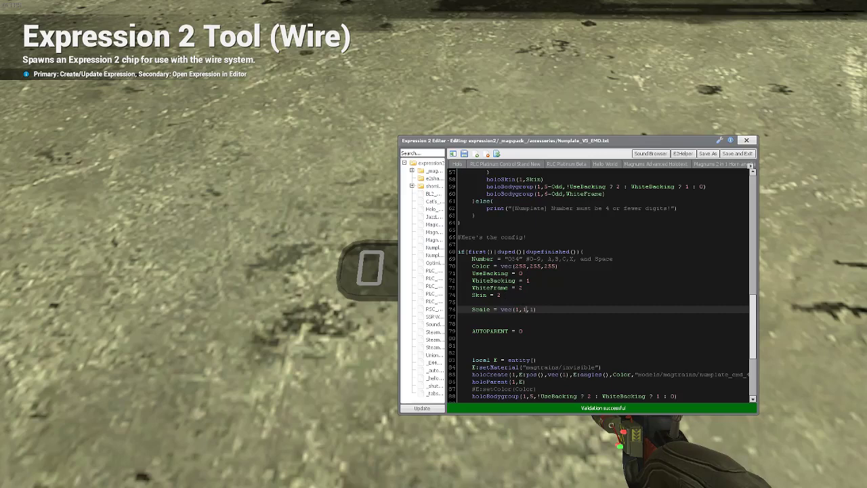
left_click(523, 273)
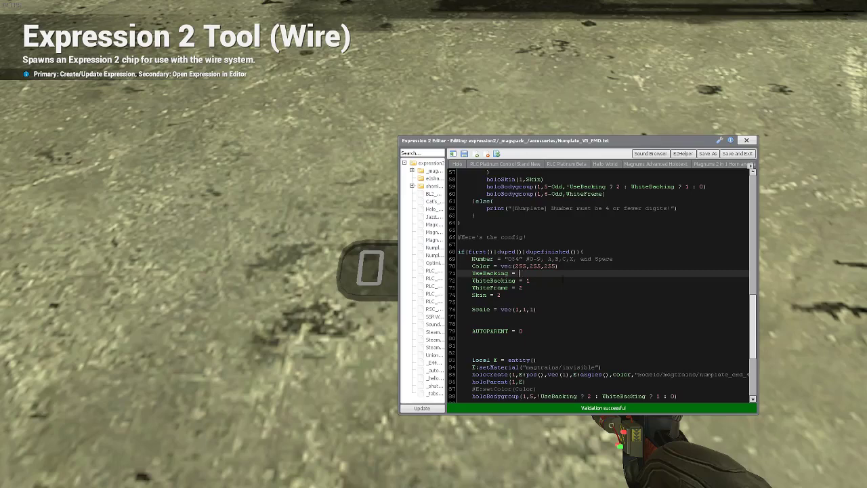
left_click(737, 154)
left_click(434, 272)
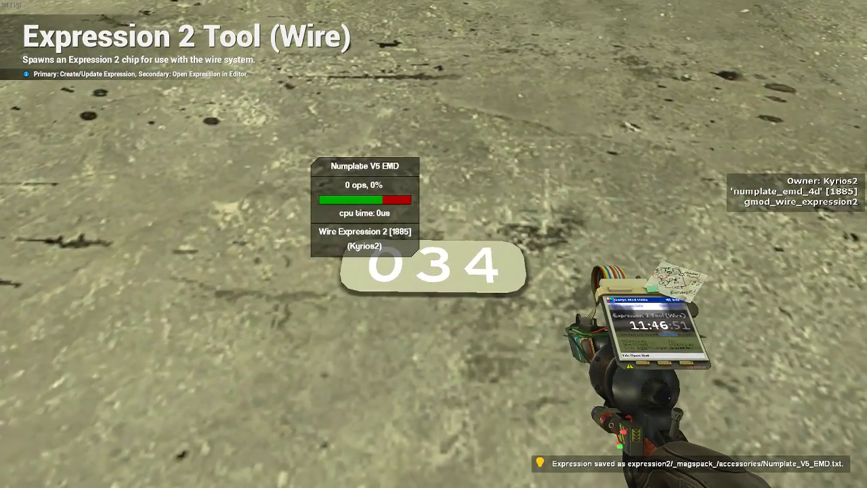
Set WhiteBacking to 0 in the floor number plate's config and upload the code to the chip
right_click(433, 244)
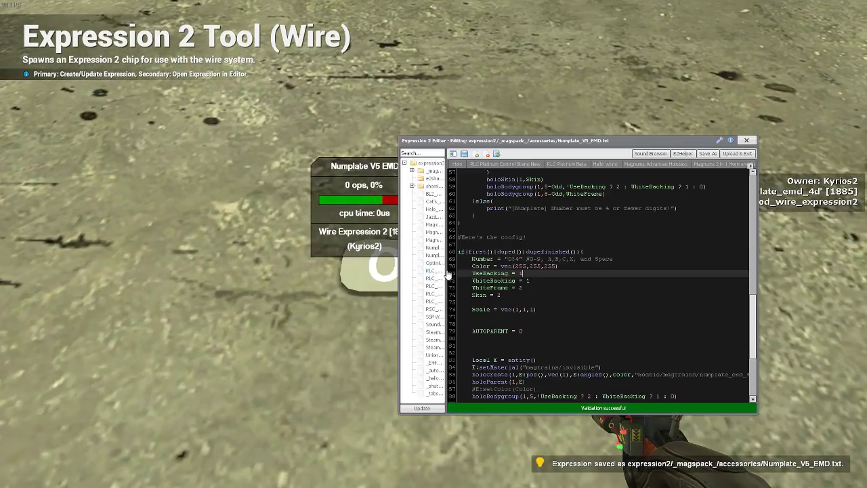
left_click(531, 281)
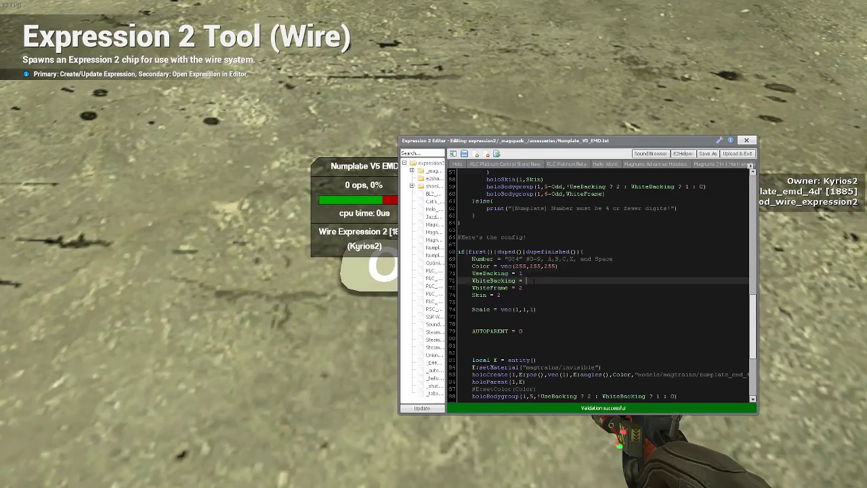
left_click(737, 153)
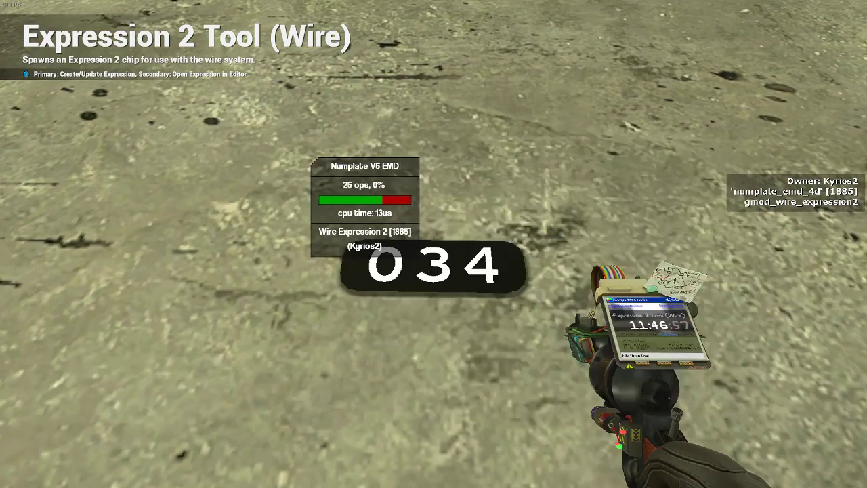
Set WhiteFrame to 1 in the floor number plate's config and upload the code to the chip
key("w")
key("s")
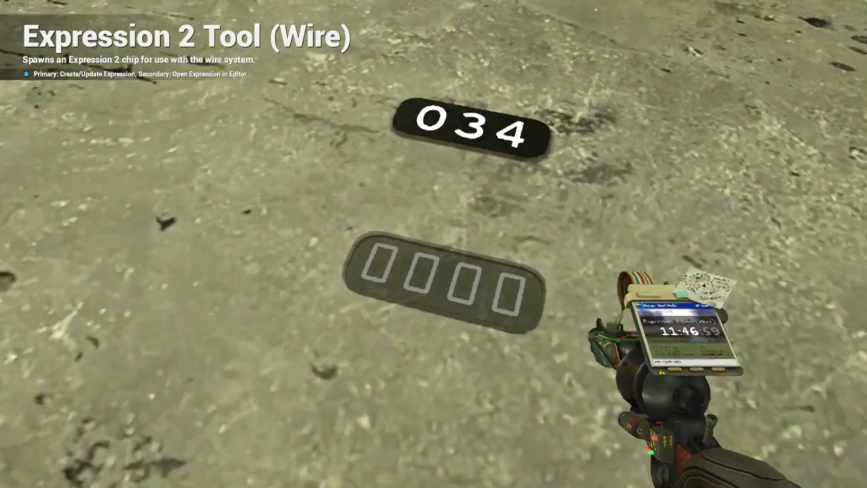
key("d")
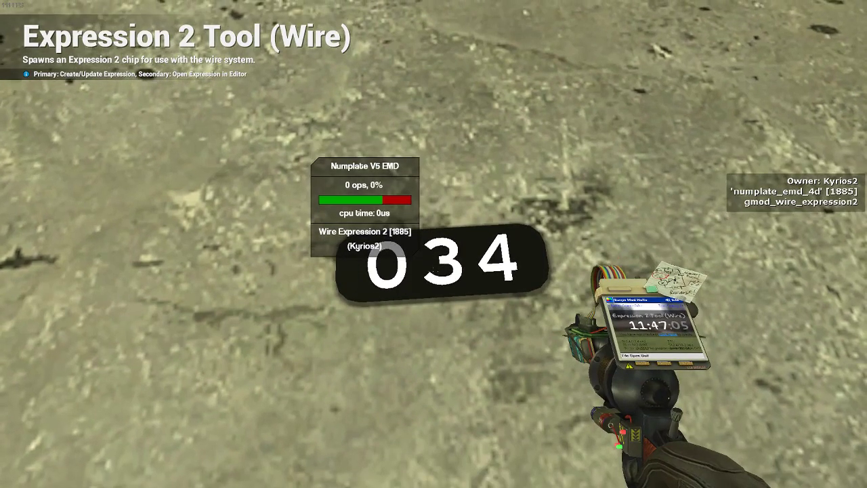
right_click(433, 244)
left_click(527, 290)
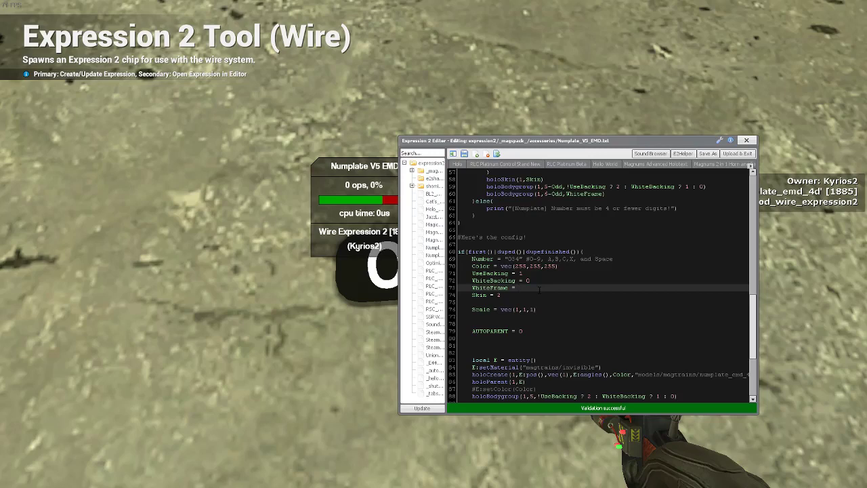
key("Return")
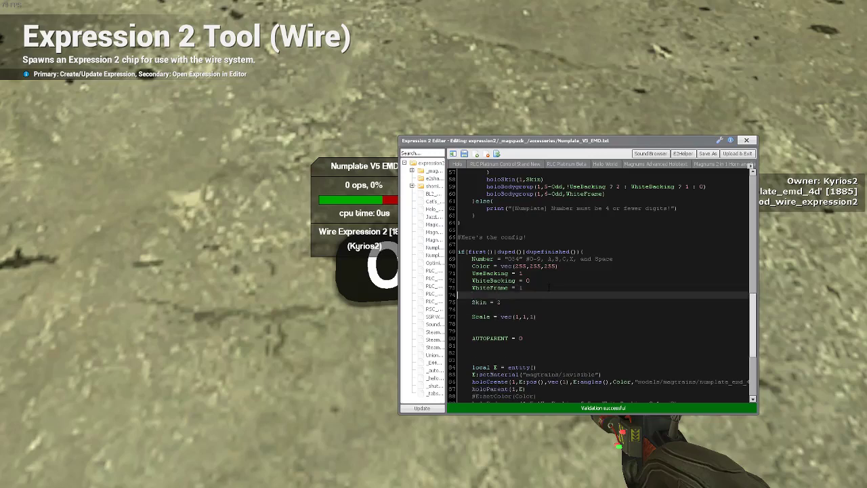
key("BackSpace")
left_click(737, 153)
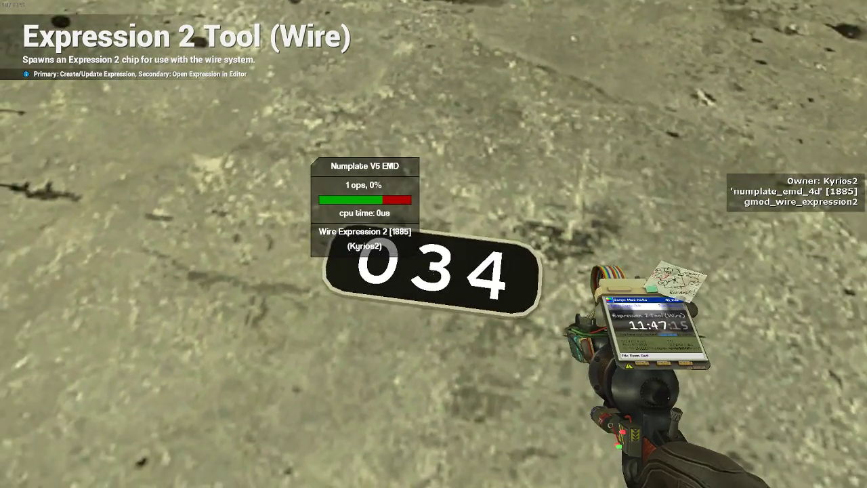
Try the floor number plate without its white frame and then with WhiteFrame set to 2, uploading each version to the chip
right_click(433, 244)
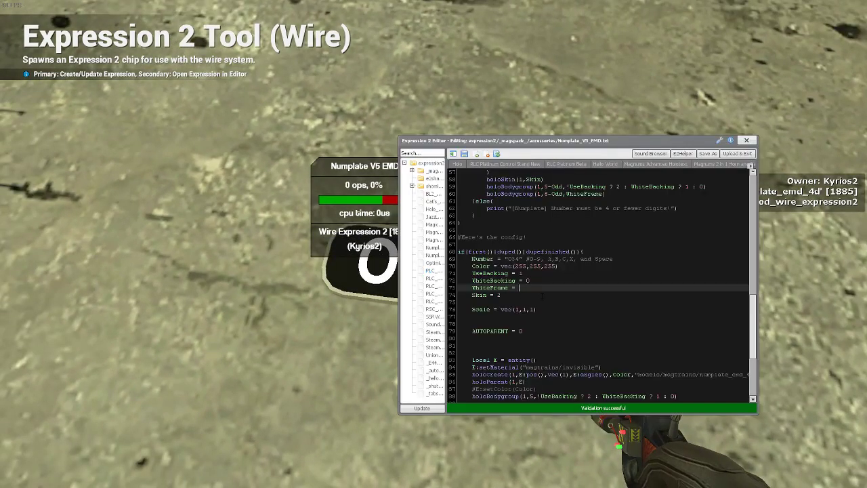
left_click(738, 153)
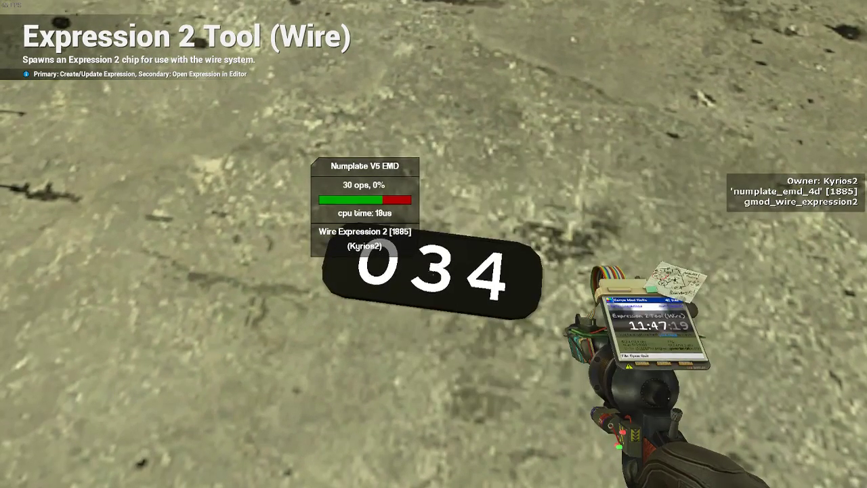
right_click(434, 244)
key("BackSpace")
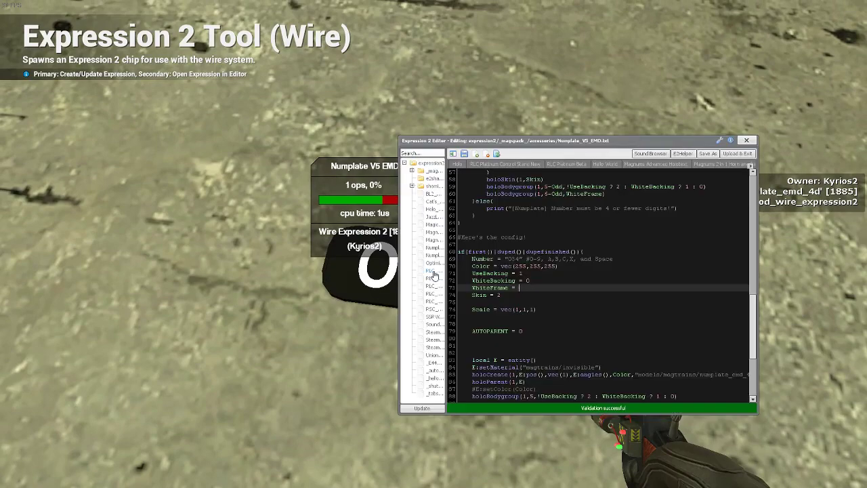
type("2")
left_click(738, 153)
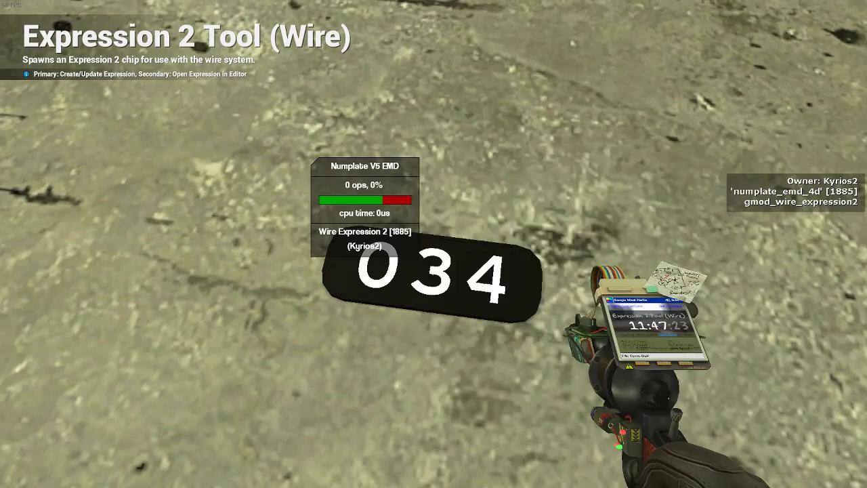
Set WhiteFrame to 1 in the floor number plate's config and upload the code
right_click(433, 244)
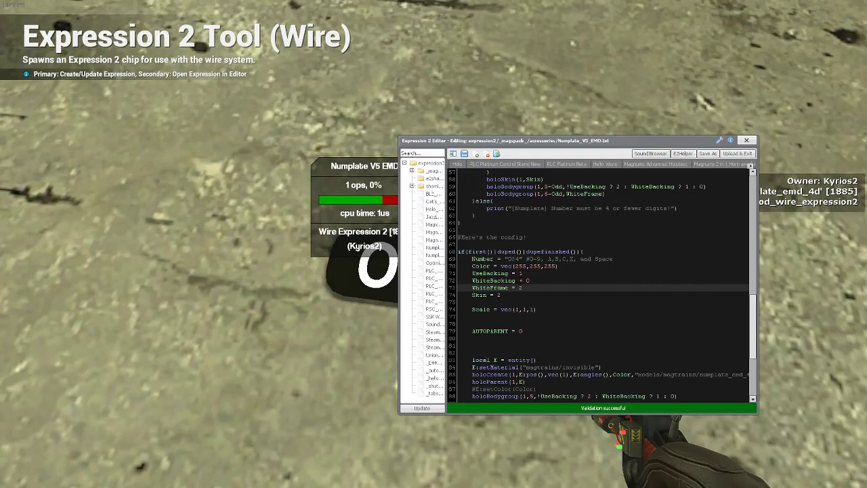
key("BackSpace")
type("1")
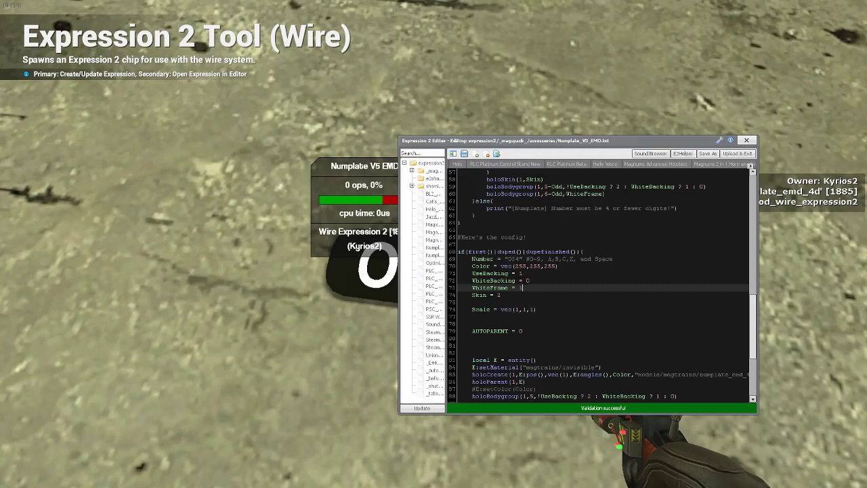
left_click(738, 153)
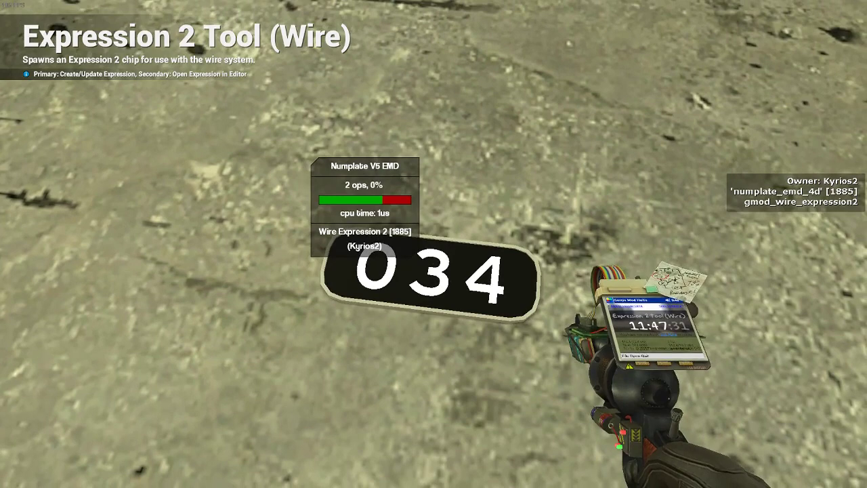
Try Skin 0 and another font skin on the floor number plate, and restore Skin to 2 in its config
right_click(433, 244)
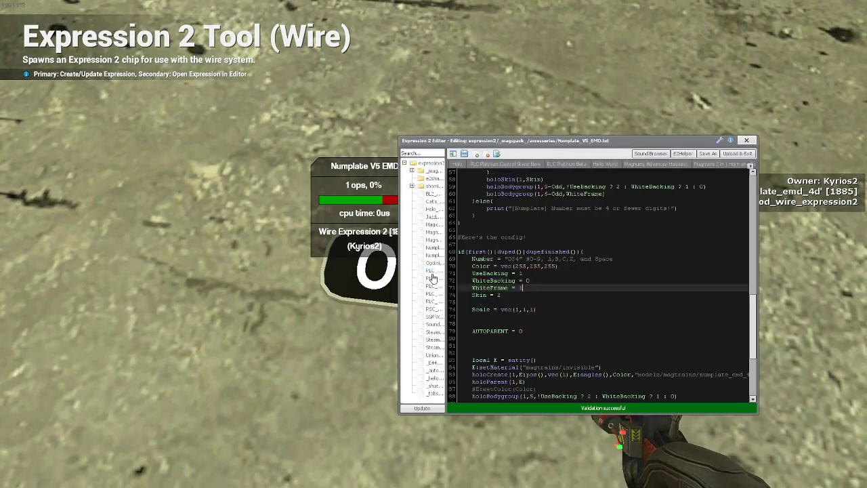
left_click(543, 296)
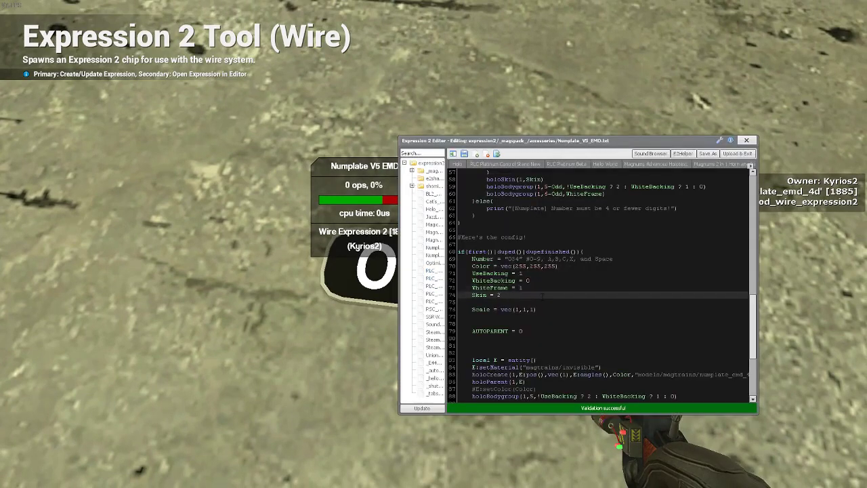
left_click(738, 153)
right_click(434, 243)
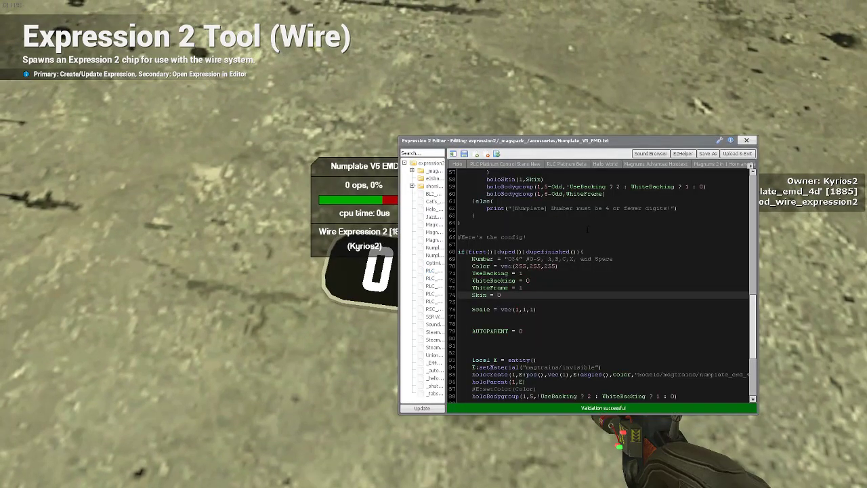
left_click(738, 153)
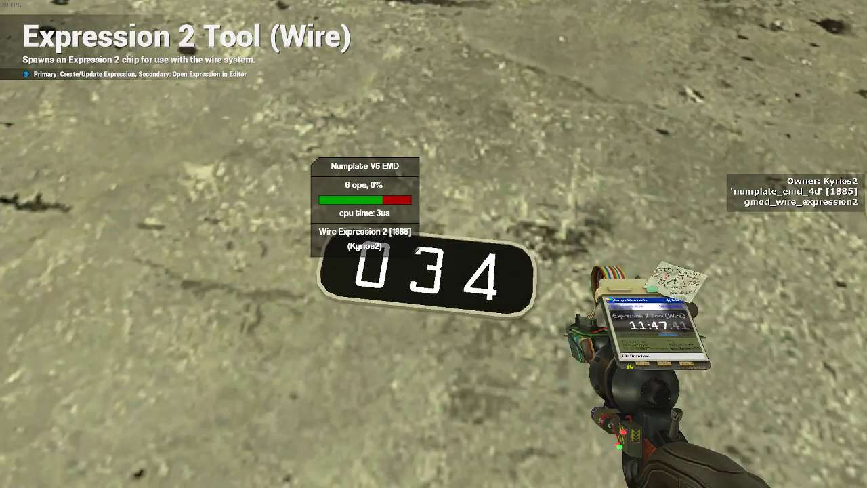
right_click(434, 244)
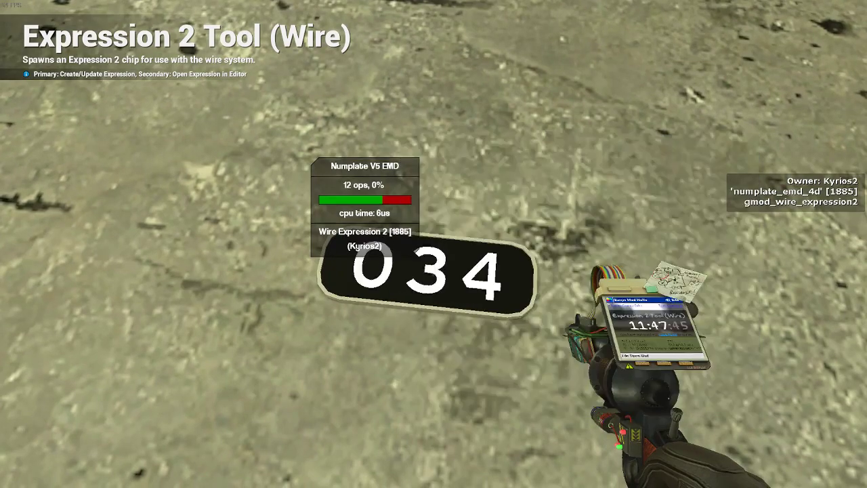
Remove the floor number plate and spawn the plate chip on the locomotive's hood front, beside the headlight
key("z")
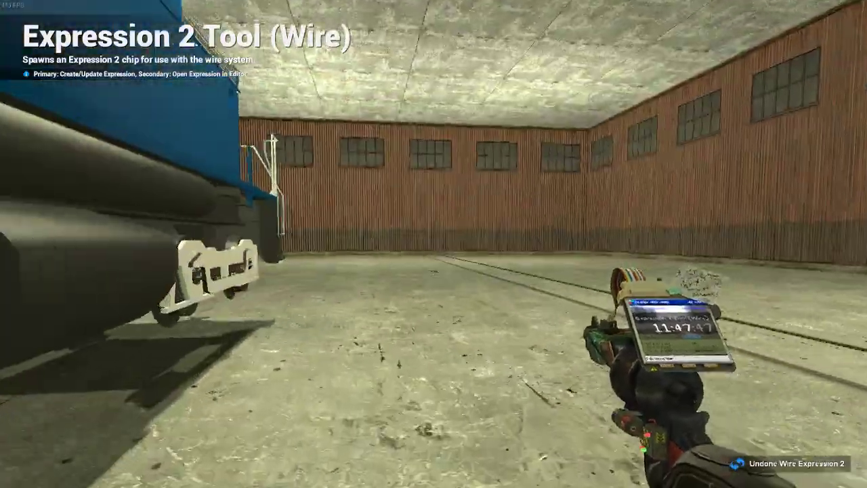
key("w")
key("d")
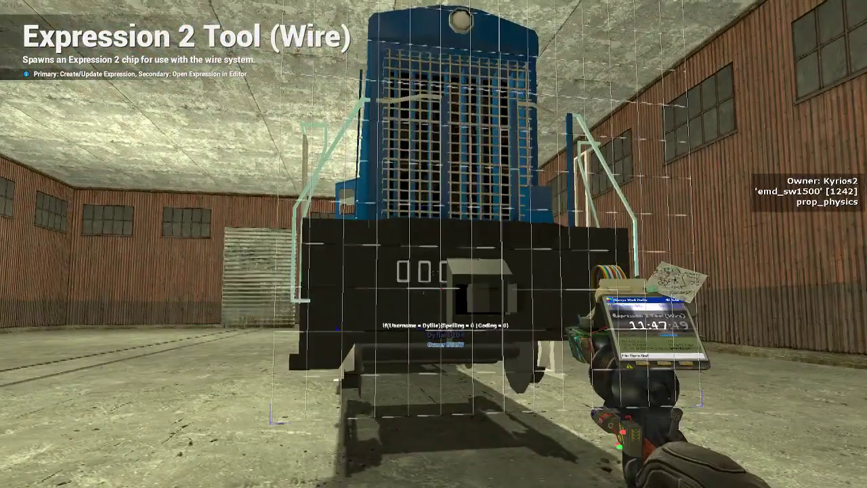
key("w")
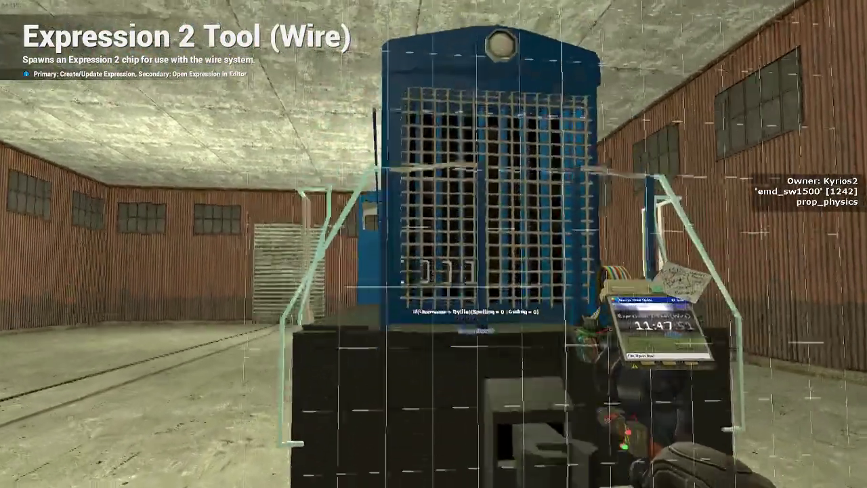
key("space")
key("w")
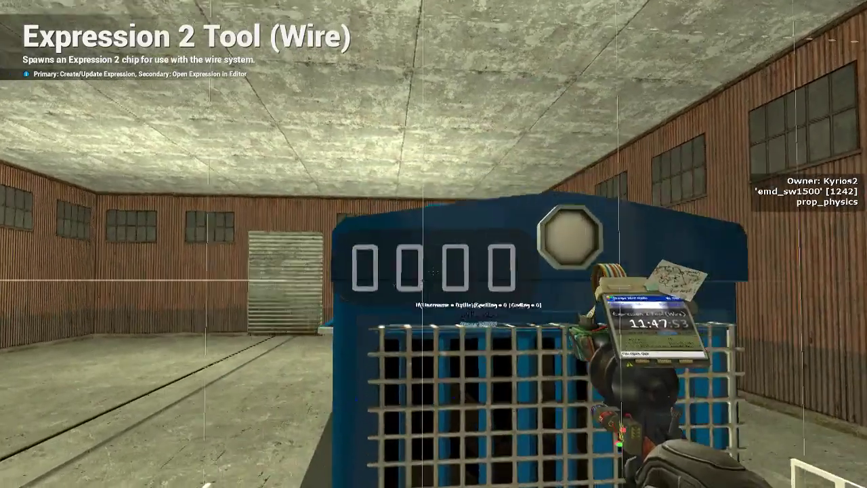
left_click(434, 243)
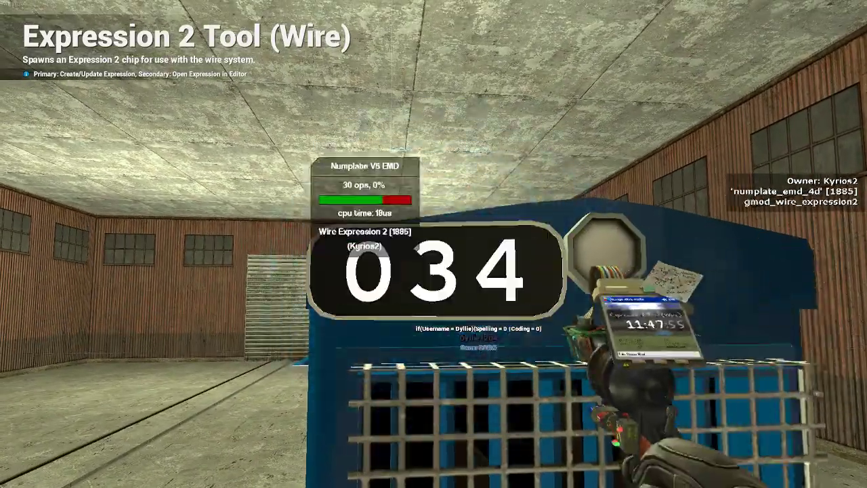
Reduce Scale to 0.5 in the hood-front number plate's config and upload the code to the chip
key("a")
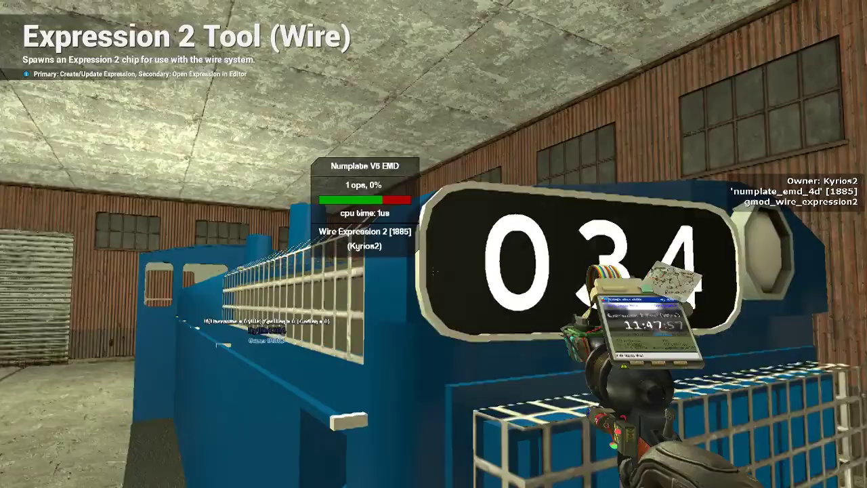
key("1")
key("d")
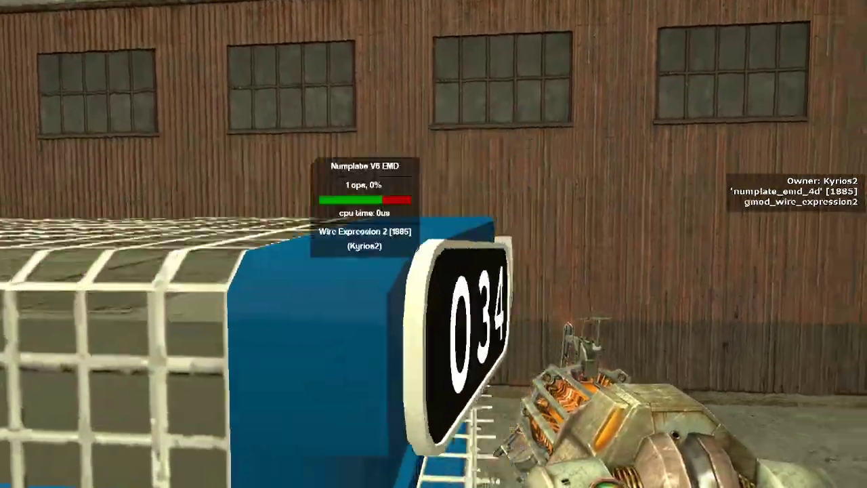
key("s")
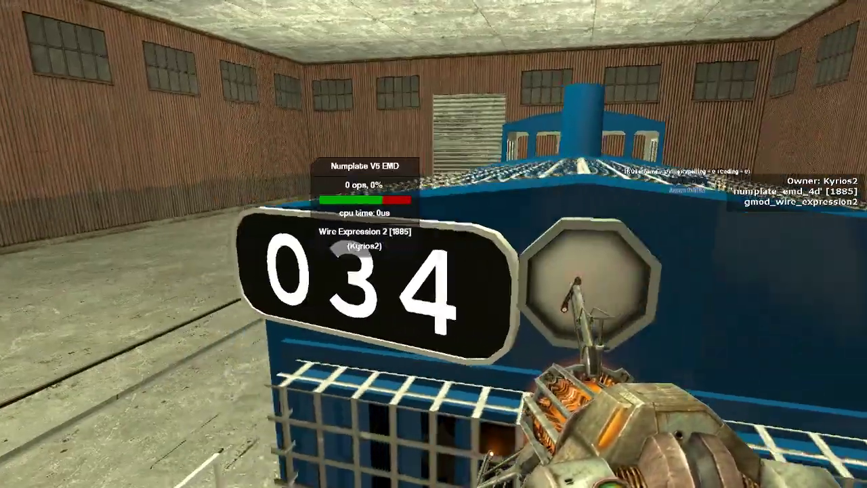
key("a")
scroll(433, 244, "down", 2)
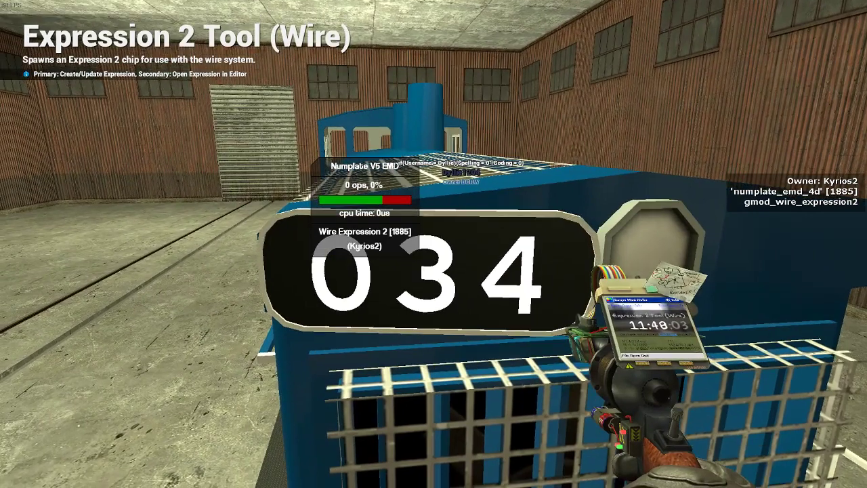
right_click(433, 244)
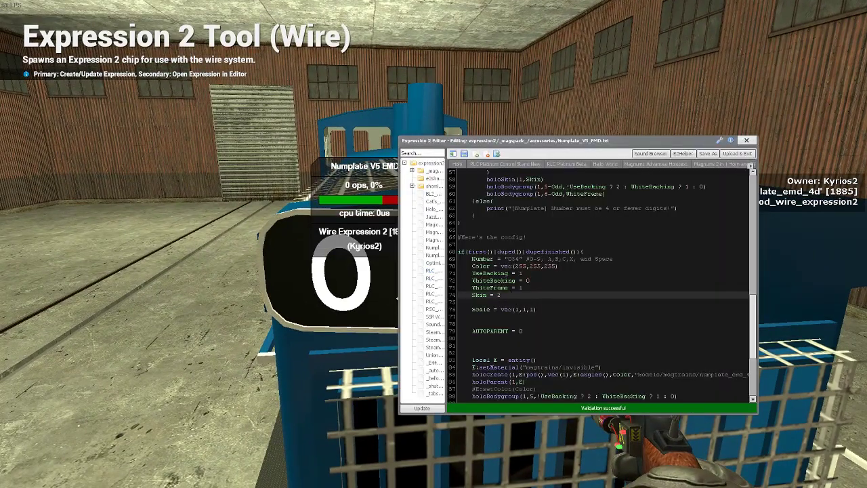
left_click(515, 309)
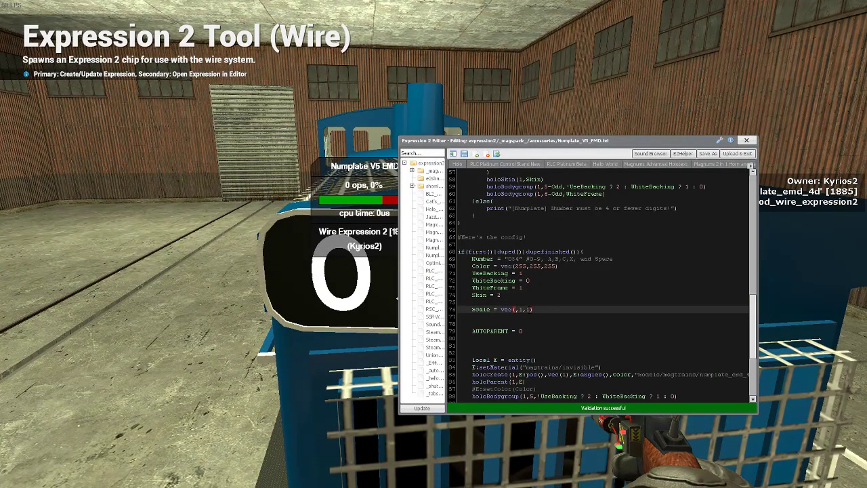
type("0.5")
left_click(737, 153)
Set Scale to vec(0.75,0.75,0.5), upload it to the hood-front plate, and spawn a matching plate on the headlight's other side
key("a")
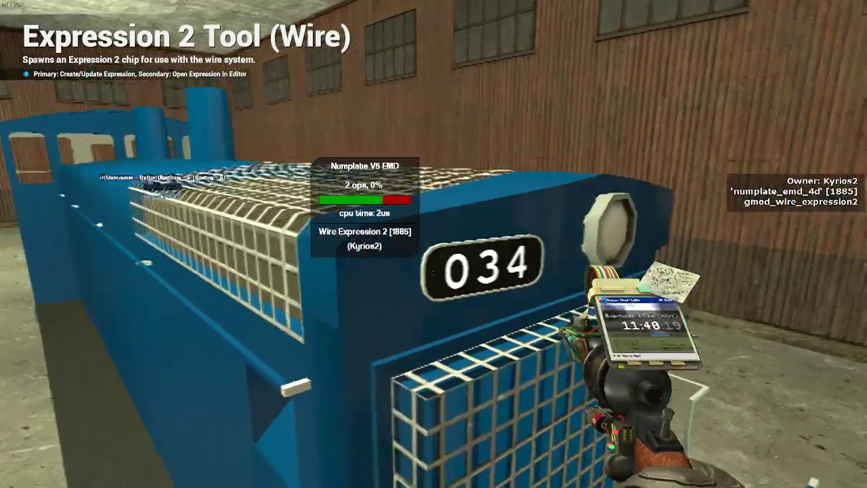
key("d")
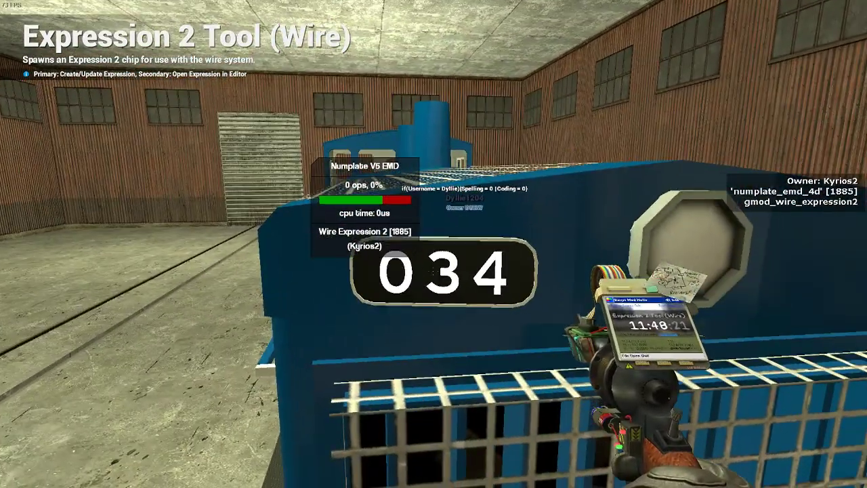
right_click(434, 274)
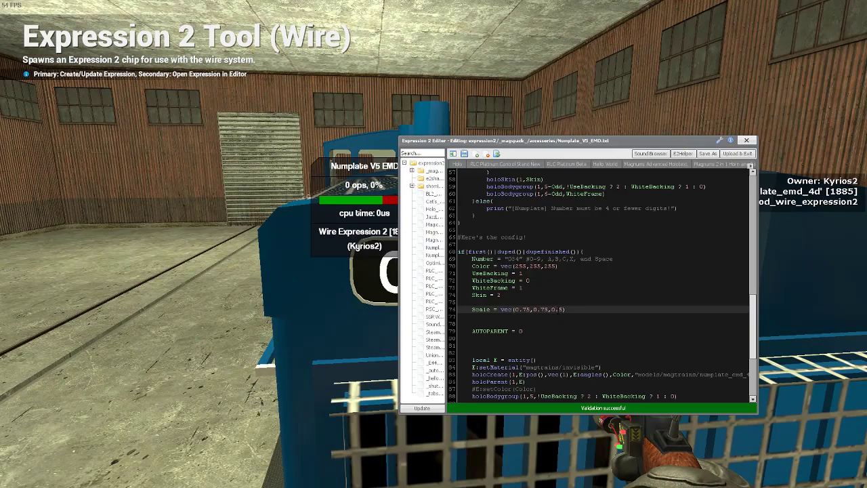
left_click(739, 154)
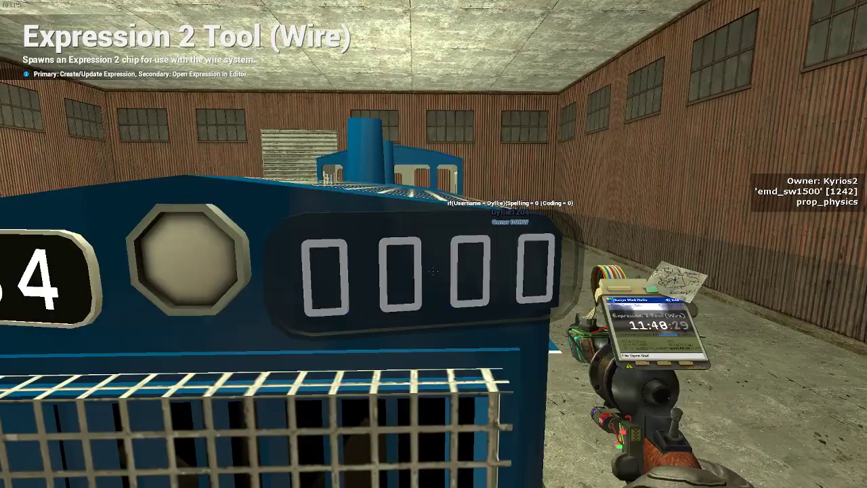
left_click(433, 271)
key("1")
key("1")
Examine the placement of the number plates on the locomotive's hood front and on the side of the cab
key("s")
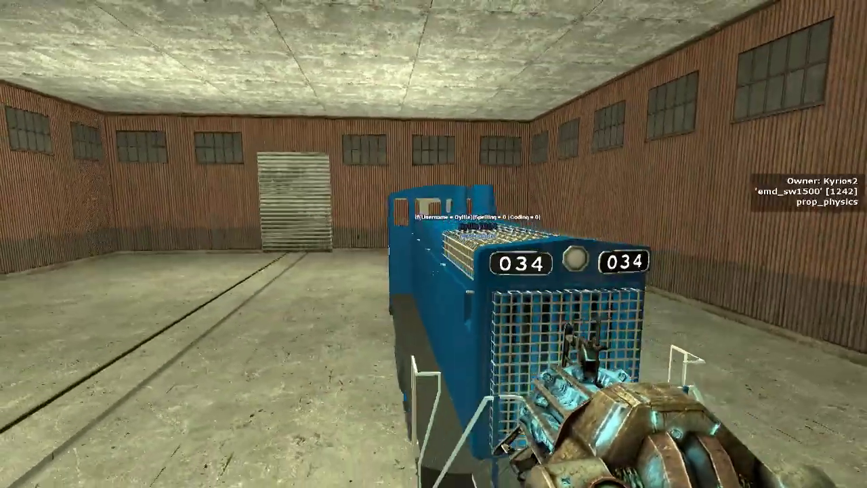
key("d")
key("w")
key("a")
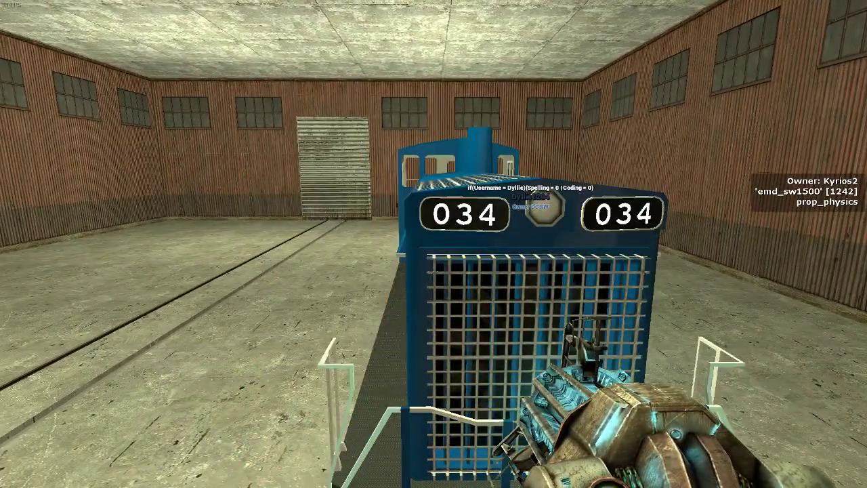
key("d")
key("w")
key("a")
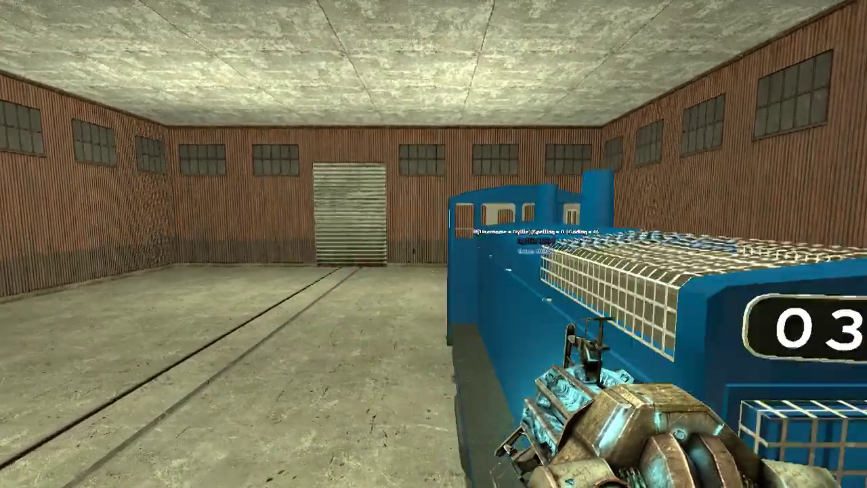
key("w")
key("a")
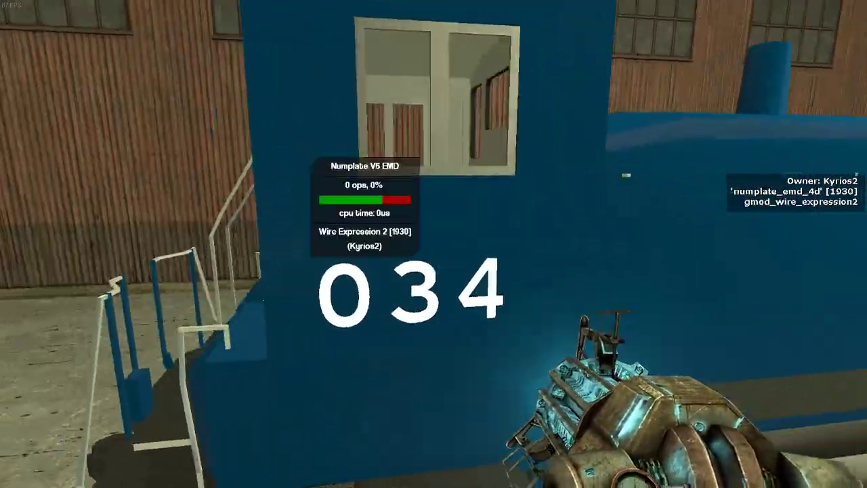
Equip the Multi-Parent tool and select the Add wire gate on the underside of the locomotive
key("q")
left_click(633, 39)
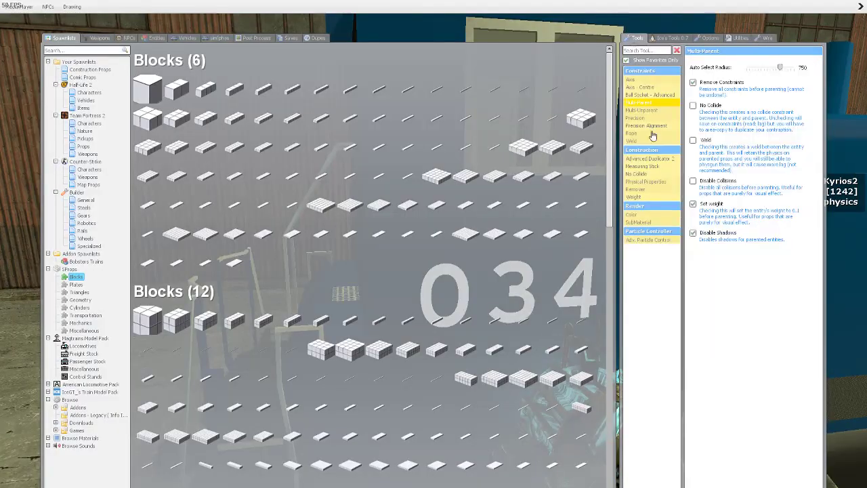
left_click(645, 108)
key("q")
key("w")
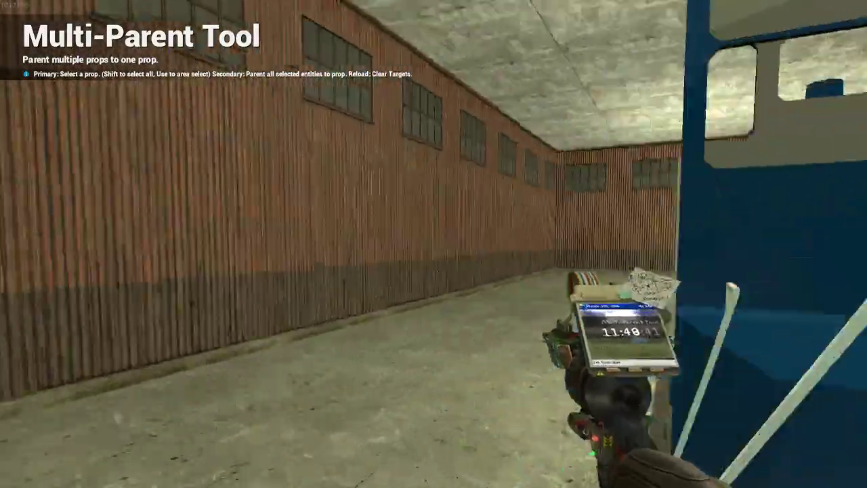
key("w")
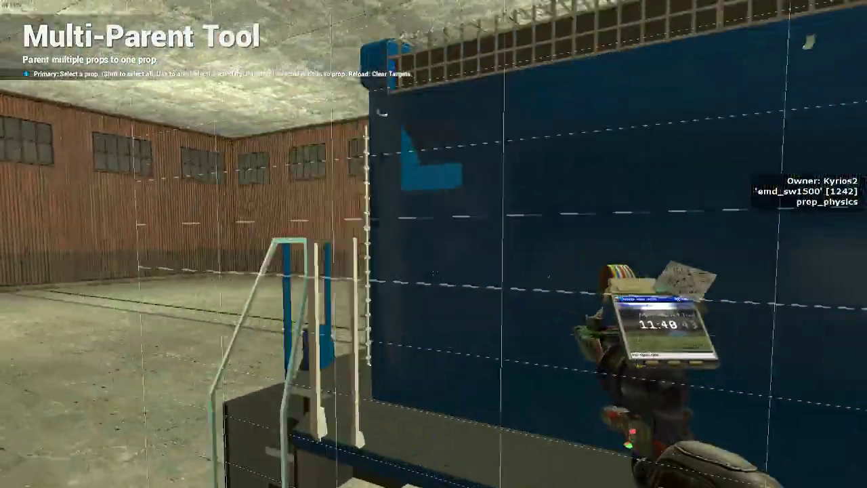
key("a")
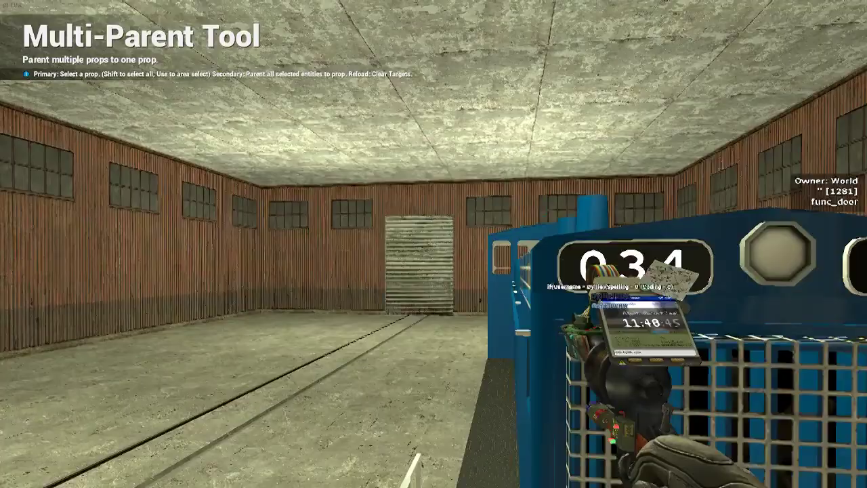
key("a")
key("w")
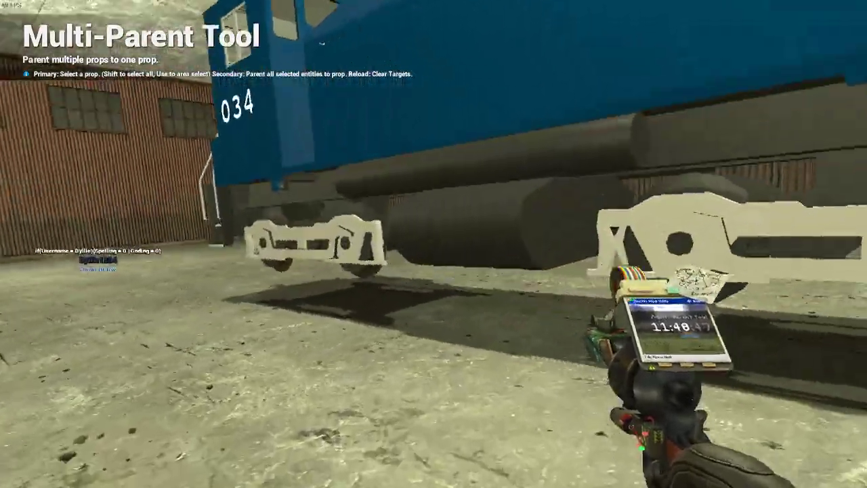
key("w")
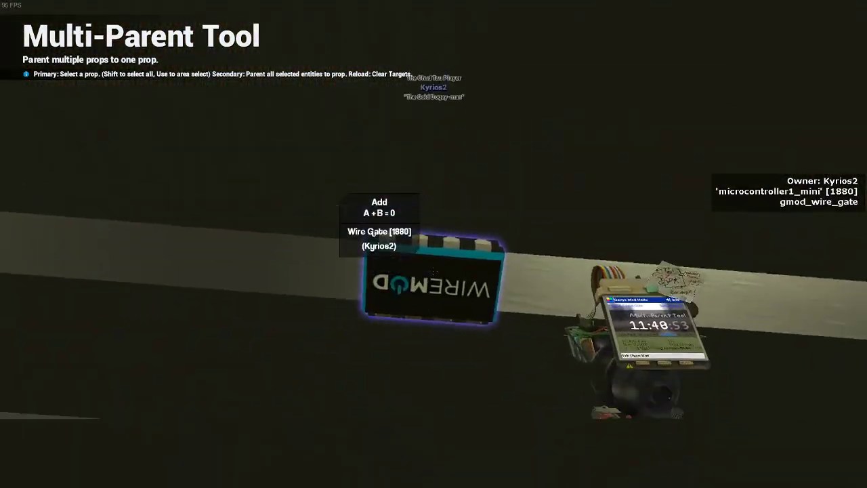
left_click(434, 261)
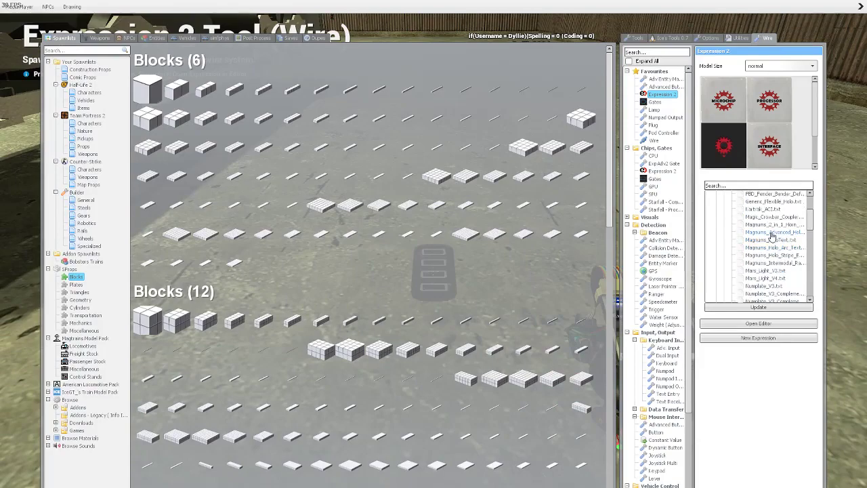
Load Magnums_Advanced_Holotext.txt in the Expression 2 tool, spawn its chip on the floor, and undo the spawn
left_click(772, 232)
key("s")
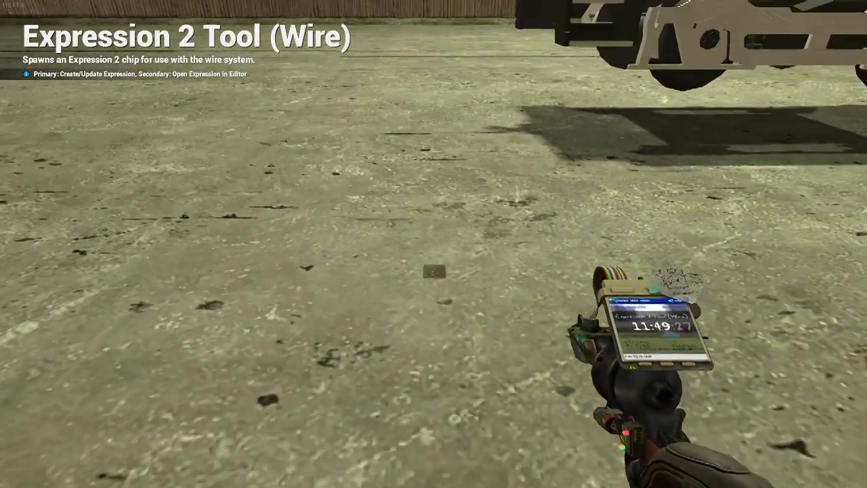
left_click(433, 271)
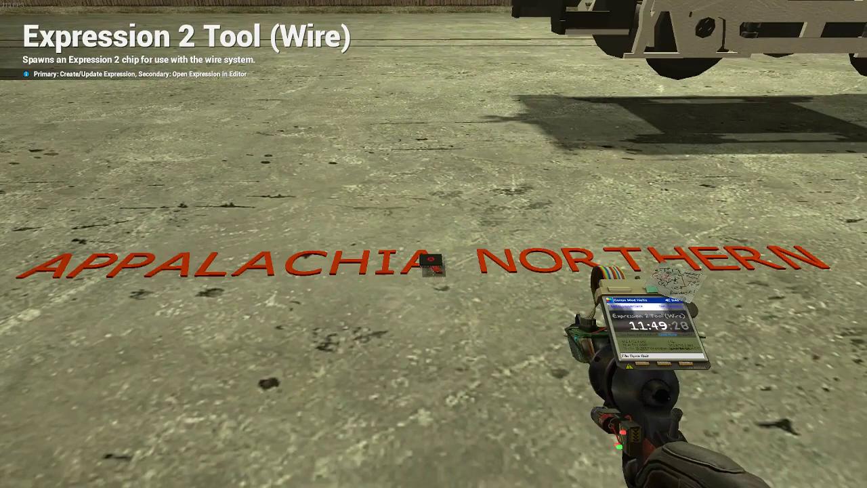
key("z")
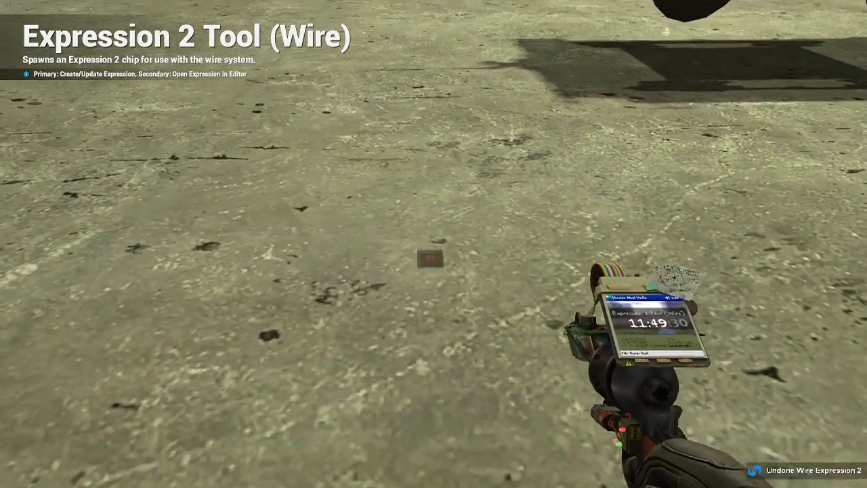
Open the Magnums Advanced Holotext code and set its Text value to "GMOD EXPRESS"
right_click(434, 274)
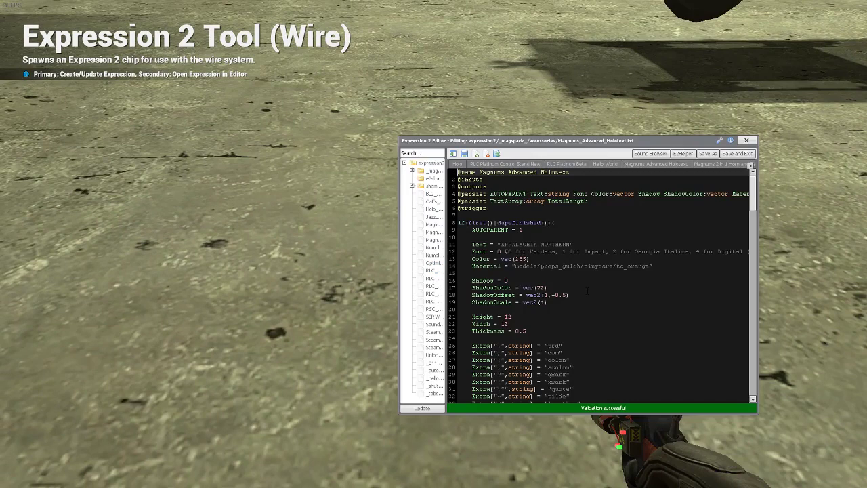
left_click(499, 244)
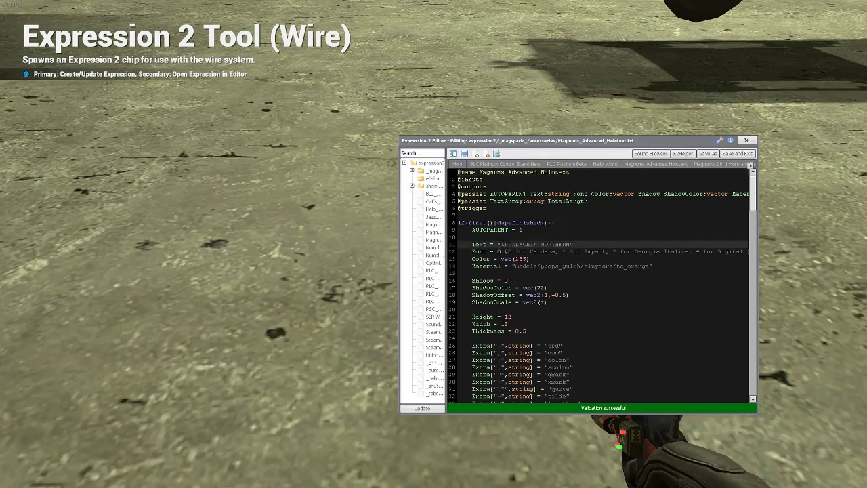
left_click_drag(523, 245, 561, 245)
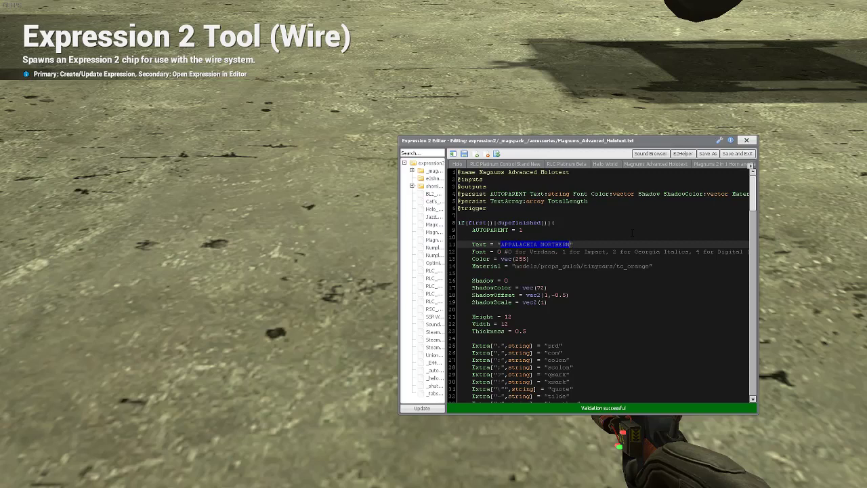
type("GR")
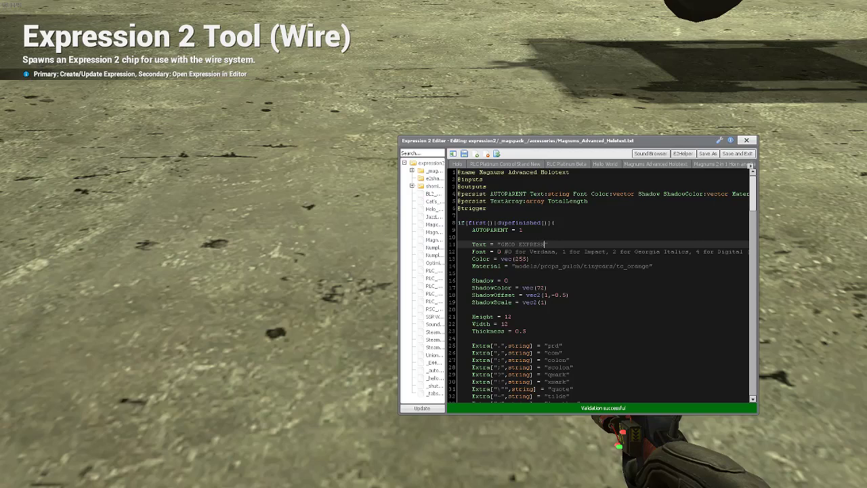
Set the holotext's Color to vec(0), save the code, and spawn the chip on the floor
left_click_drag(527, 258, 519, 259)
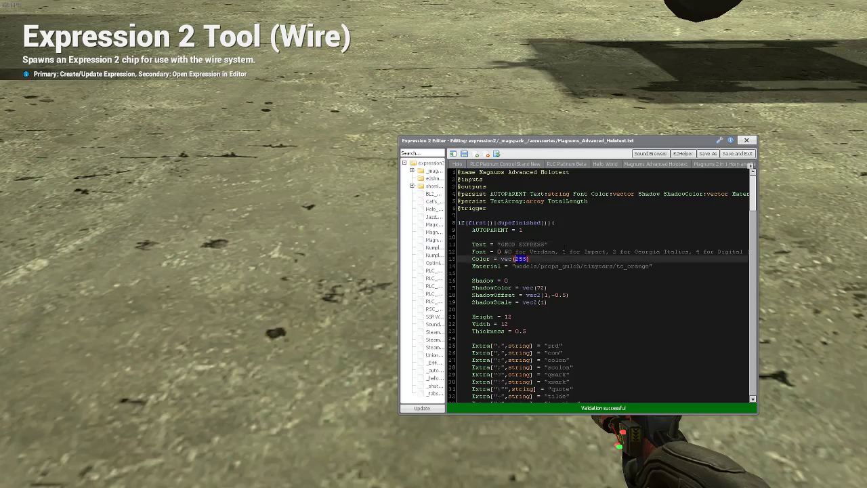
left_click(735, 153)
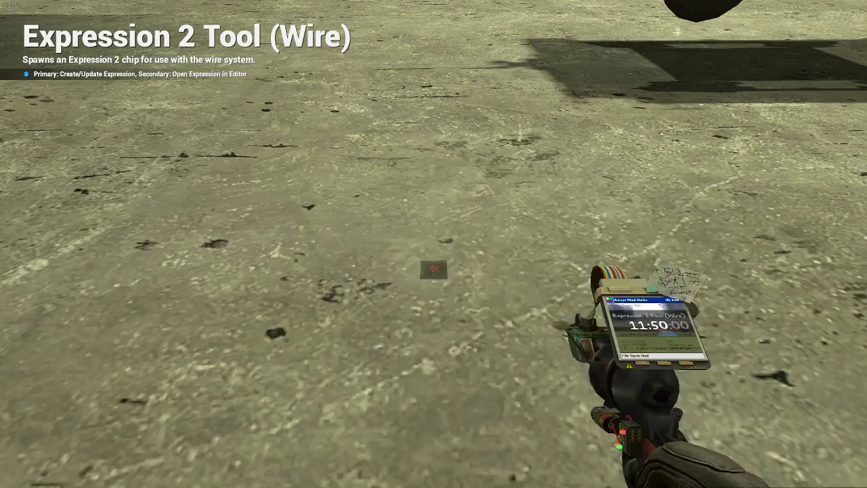
left_click(434, 243)
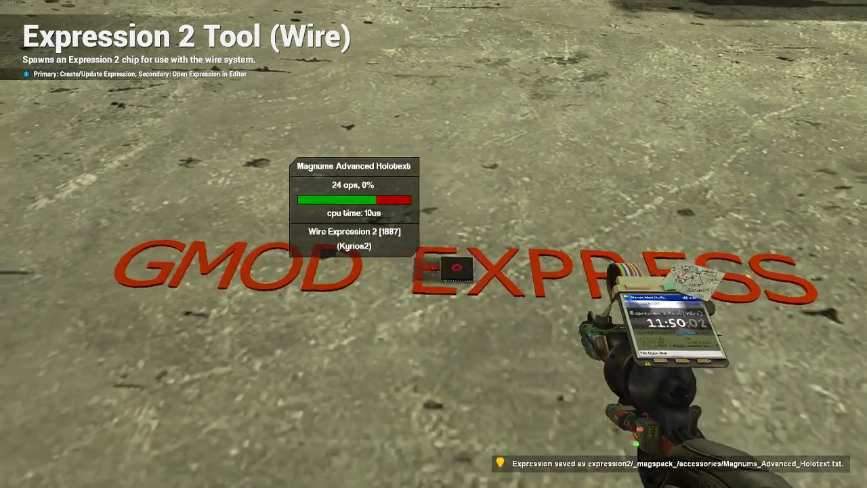
Reopen the code of the holotext chip on the floor to check its color settings and upload it again
key("f")
key("f")
key("a")
key("w")
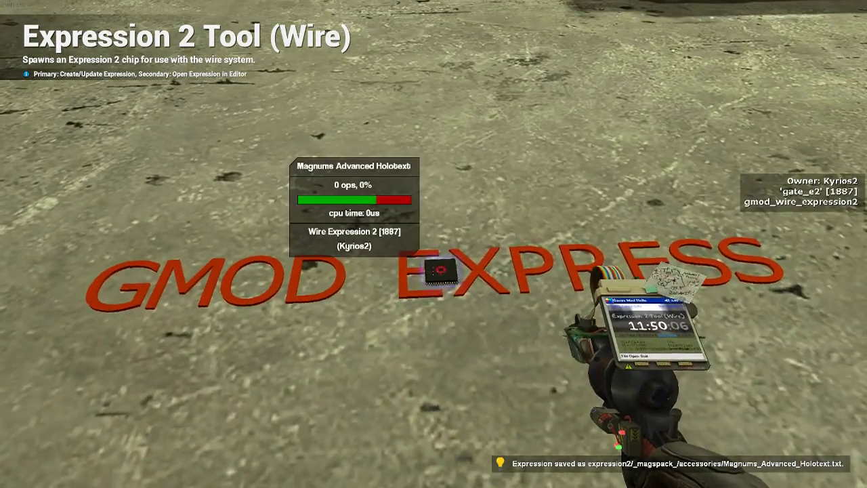
right_click(433, 244)
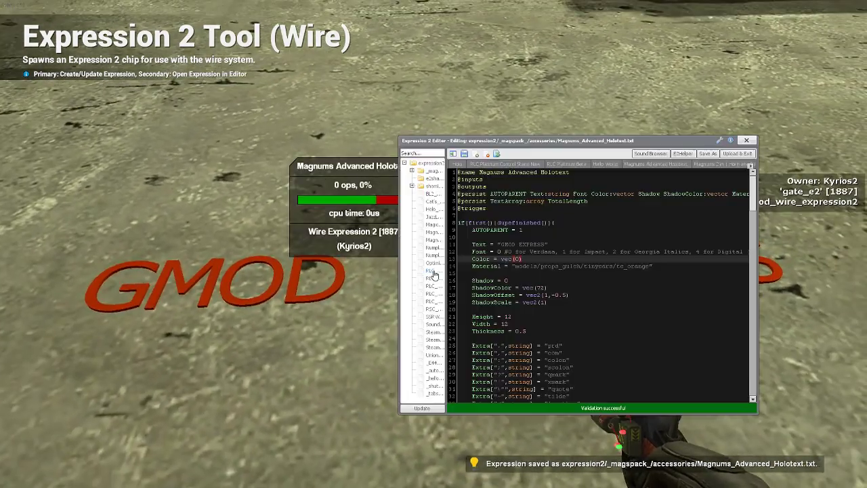
left_click(737, 155)
Switch to the SubMaterial tool and choose the white bobsters_trains/base material
key("q")
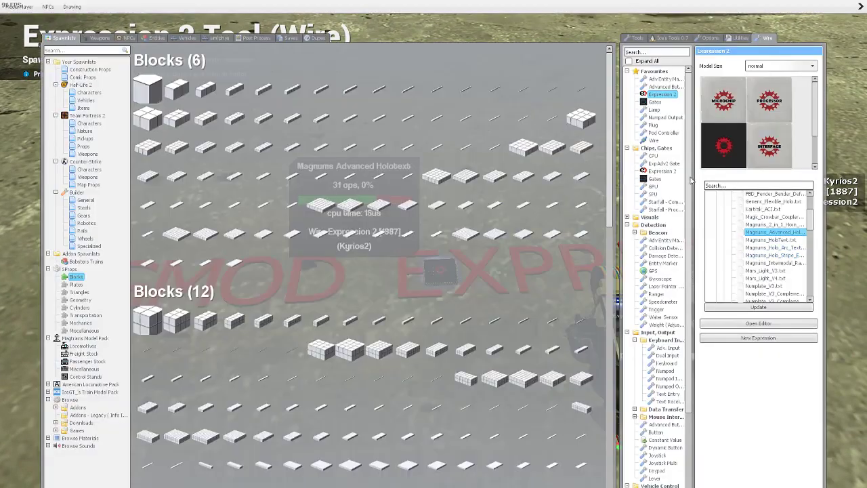
left_click(637, 38)
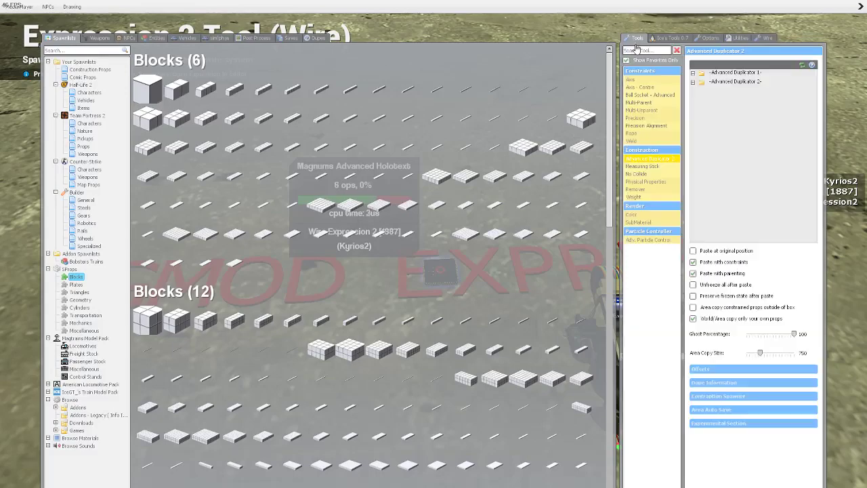
left_click(645, 224)
left_click_drag(820, 110, 829, 158)
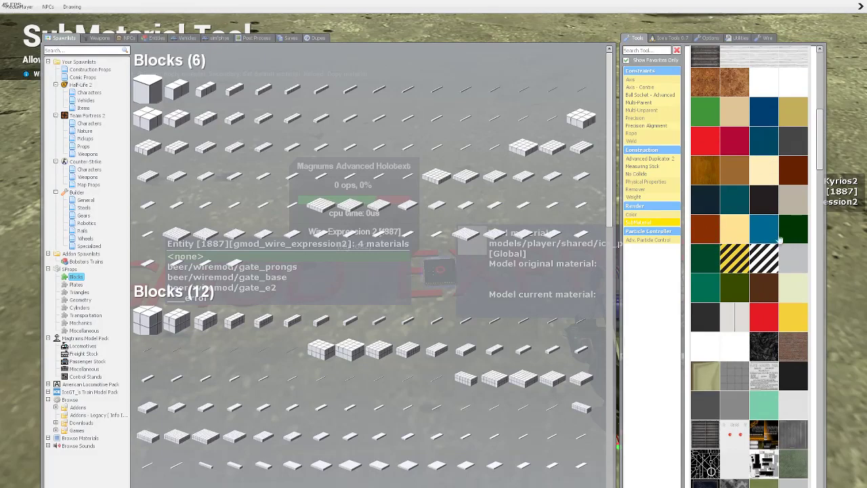
scroll(794, 125, "up", 2)
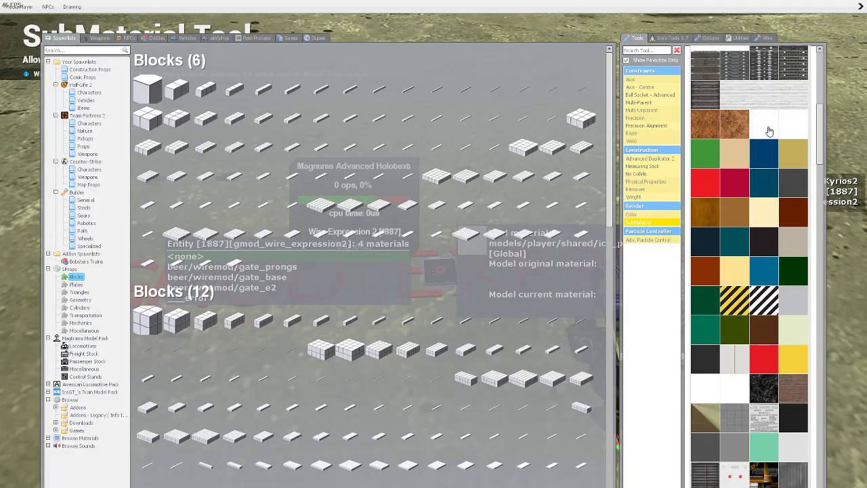
left_click(769, 130)
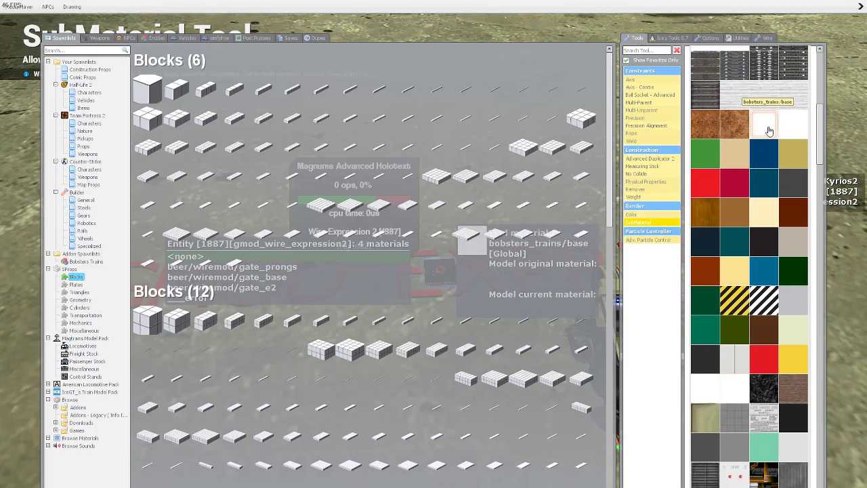
Copy the material path bobsters_trains/base from the SubMaterial tool's settings
scroll(769, 131, "up", 10)
scroll(770, 131, "up", 3)
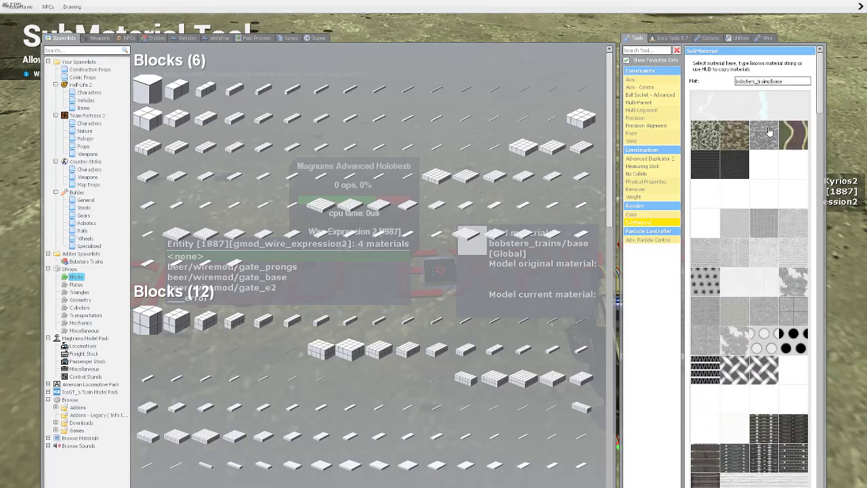
left_click_drag(781, 81, 735, 81)
right_click(745, 80)
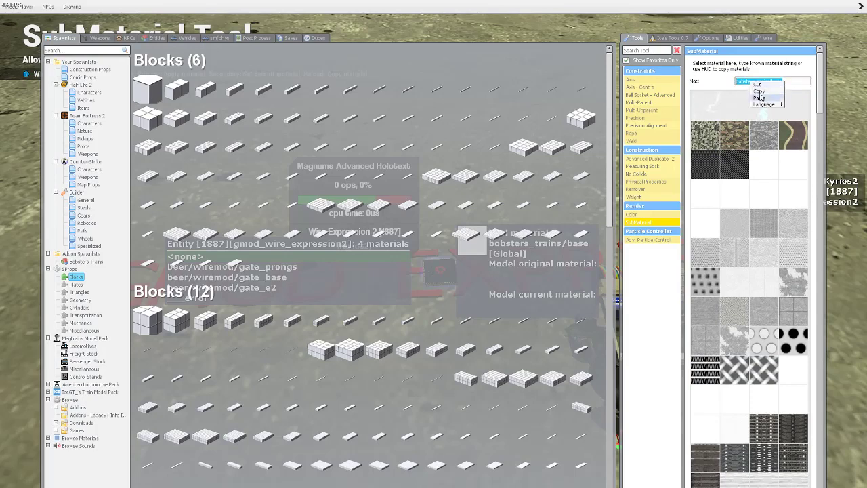
left_click(759, 89)
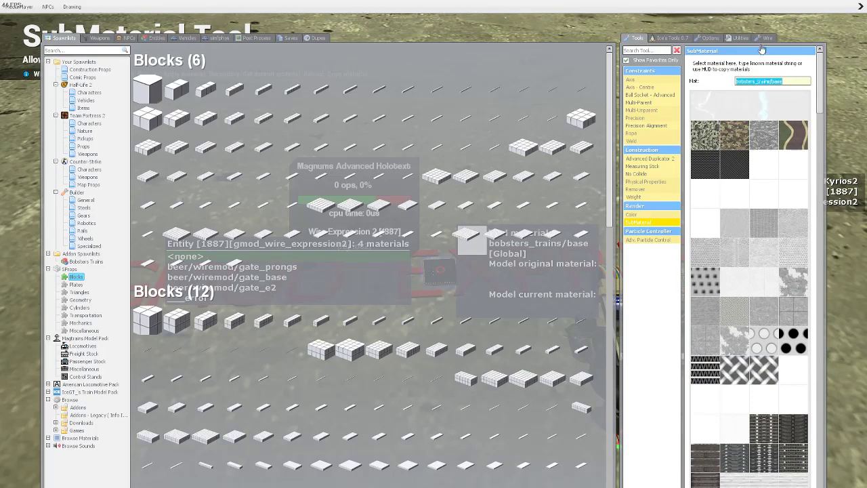
type("d")
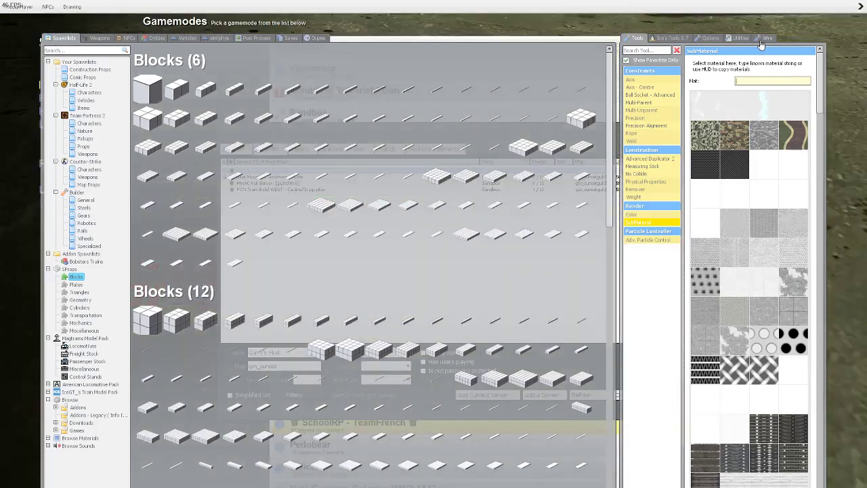
type("q")
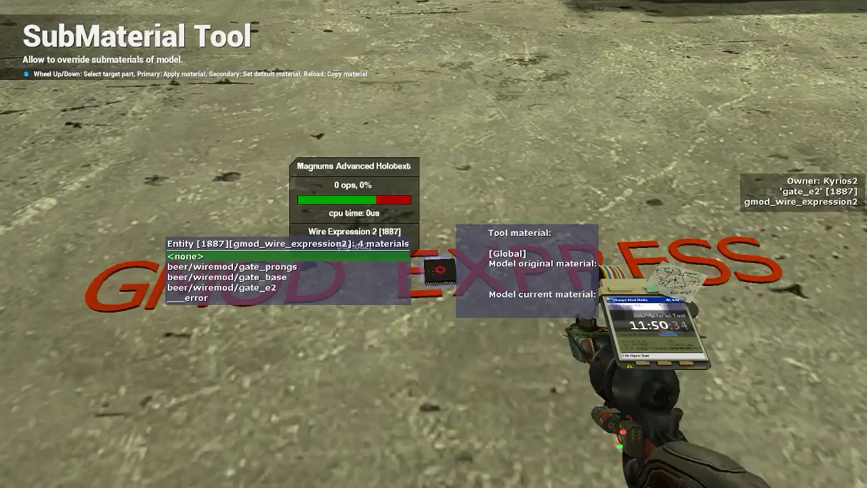
type("q")
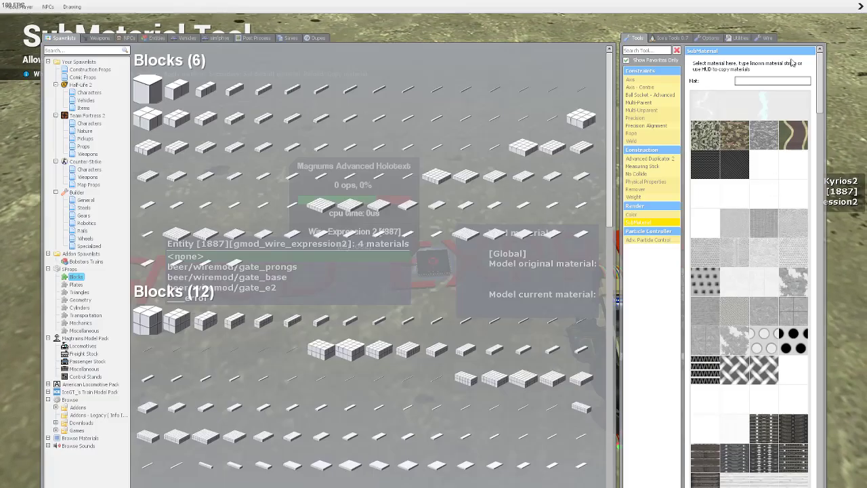
Return to the Expression 2 tool, set the holotext's Material to "bobsters_trains/base", and upload the code to the floor chip
left_click(766, 38)
key("q")
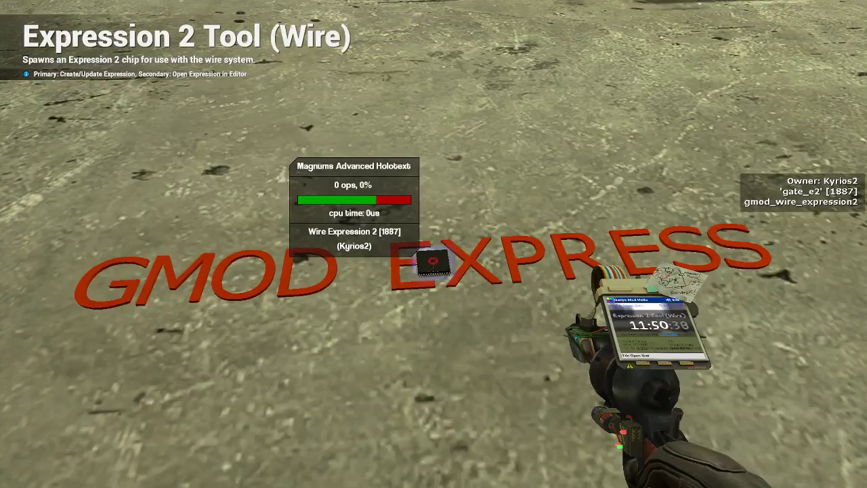
right_click(433, 243)
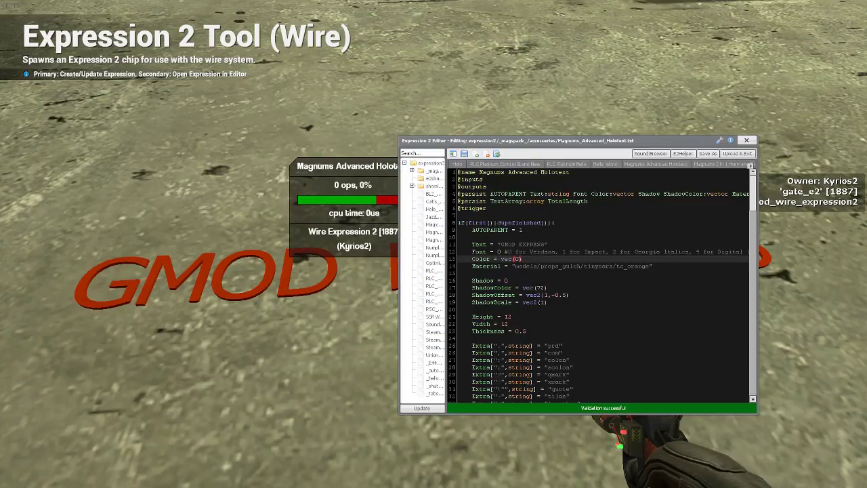
left_click_drag(515, 265, 639, 266)
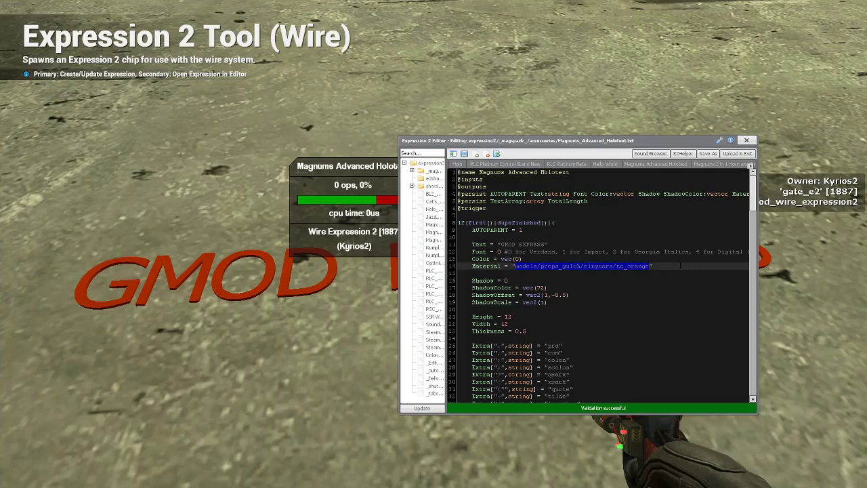
key("ctrl+v")
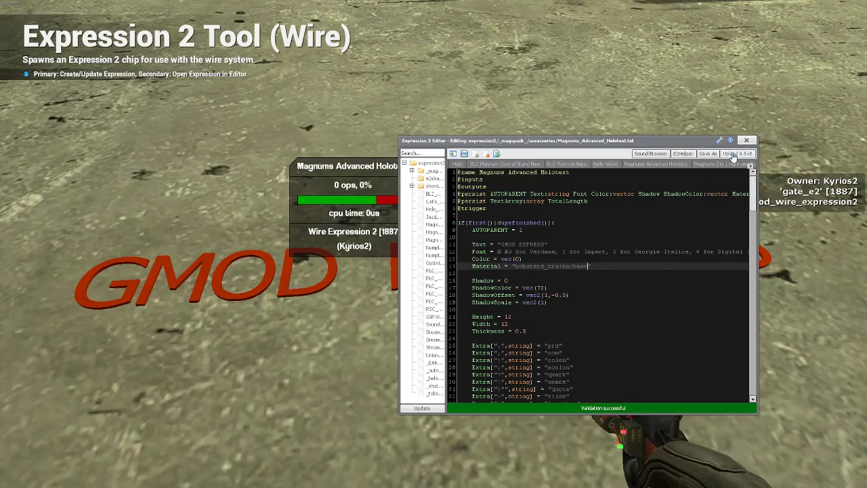
left_click(737, 153)
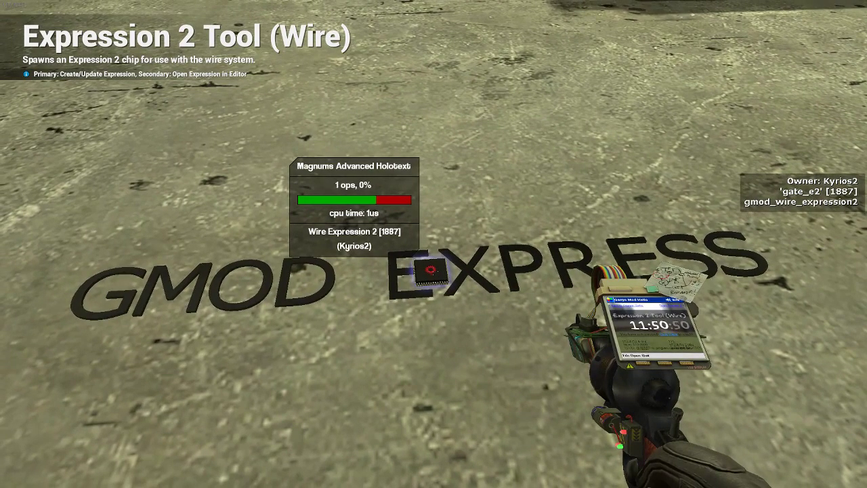
Set the holotext's Color to vec(255,255,255) in its code and upload it to the floor chip
right_click(434, 269)
left_click(520, 259)
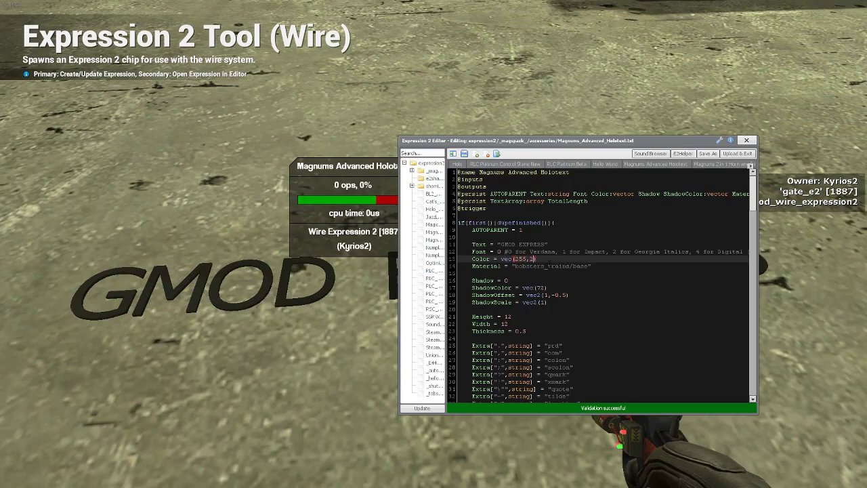
left_click(737, 154)
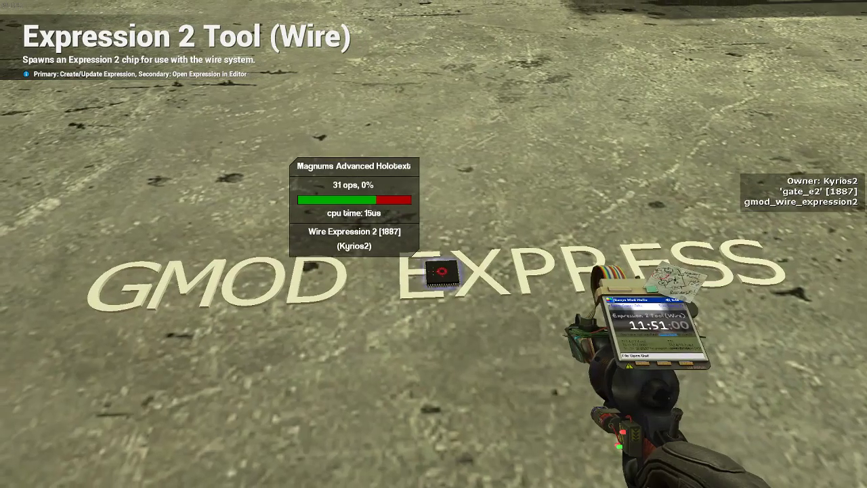
Place a GMOD EXPRESS holotext chip on the side of the locomotive's hood and check the opposite side
key("a")
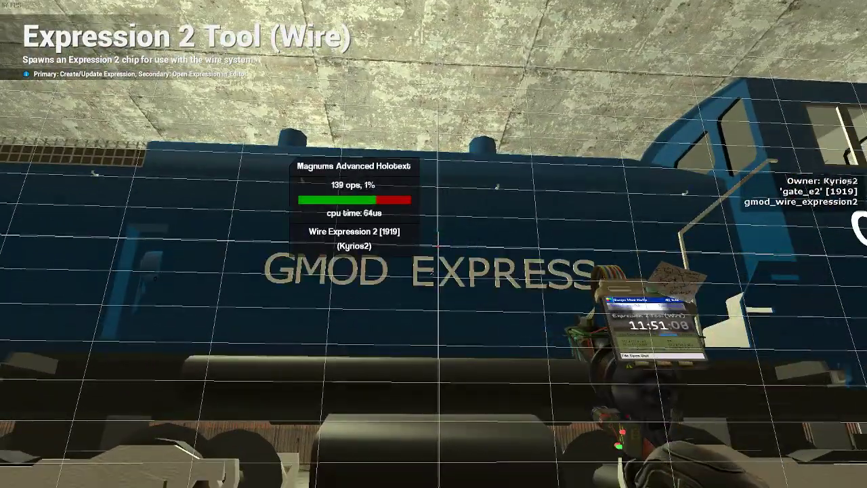
key("a")
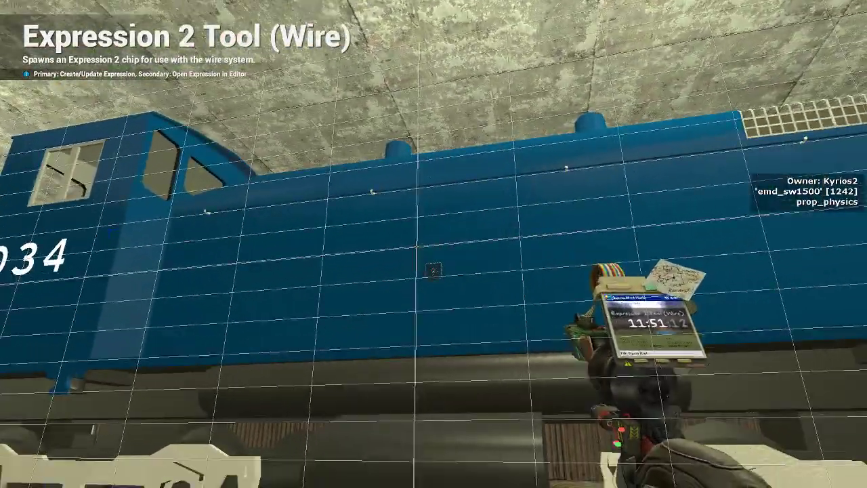
key("s")
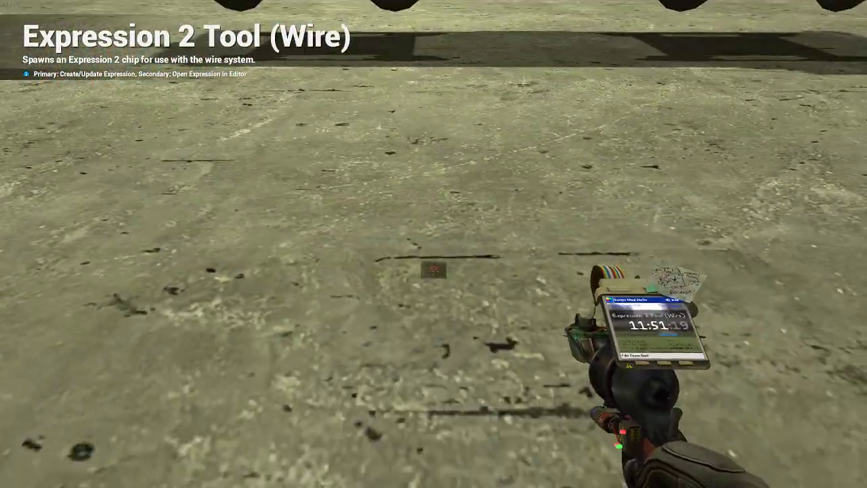
Review the holotext code's color and size settings, and inspect the lettering on the locomotive up close
right_click(434, 270)
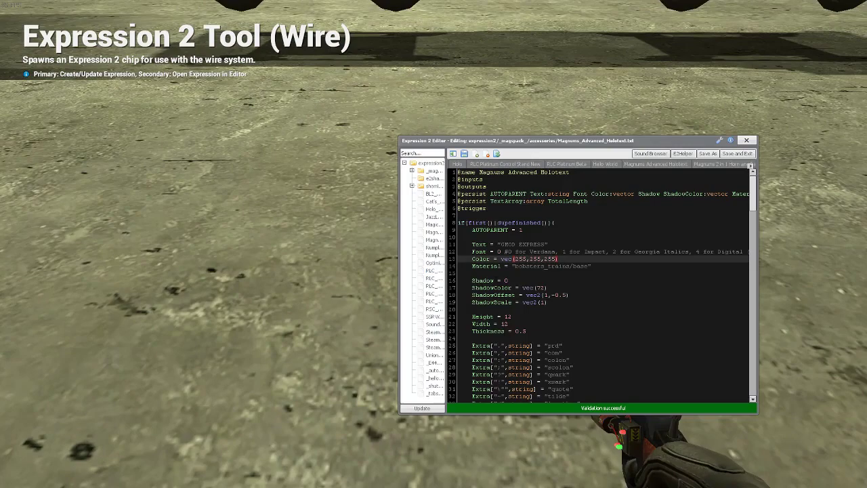
scroll(599, 285, "down", 1)
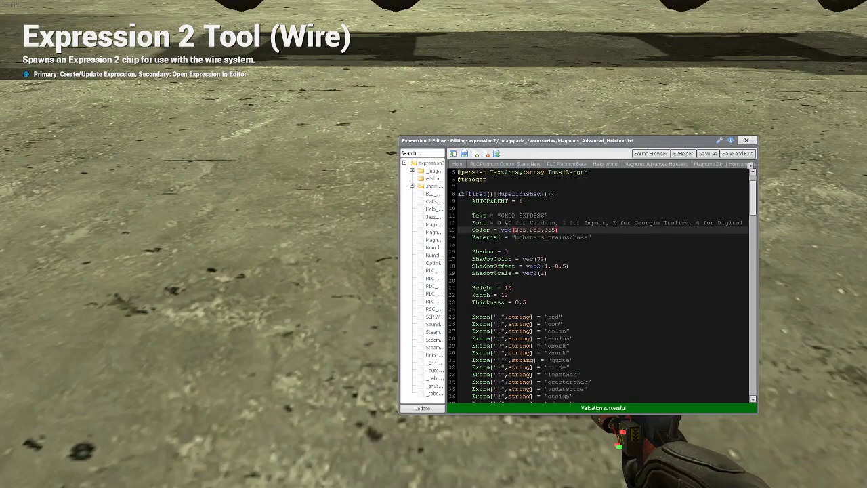
left_click(732, 141)
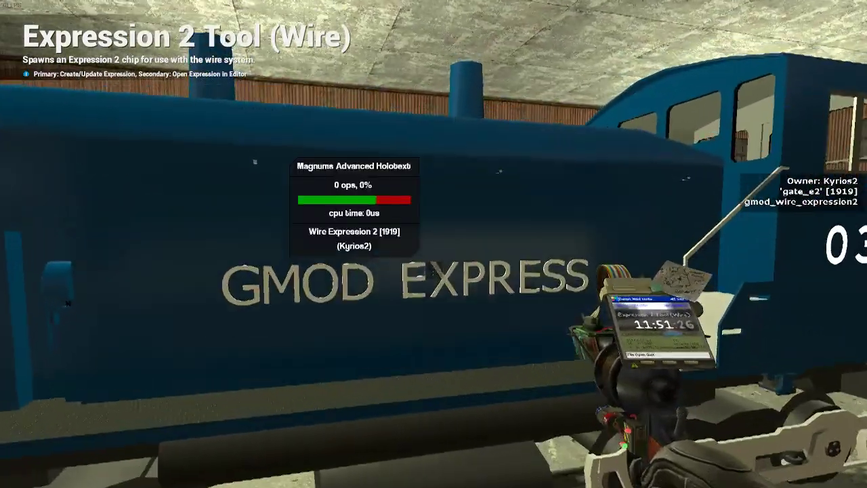
key("w")
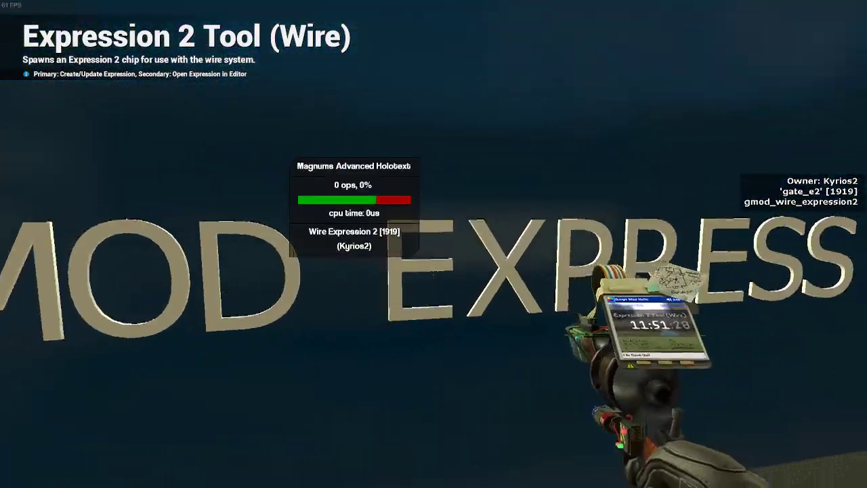
key("s")
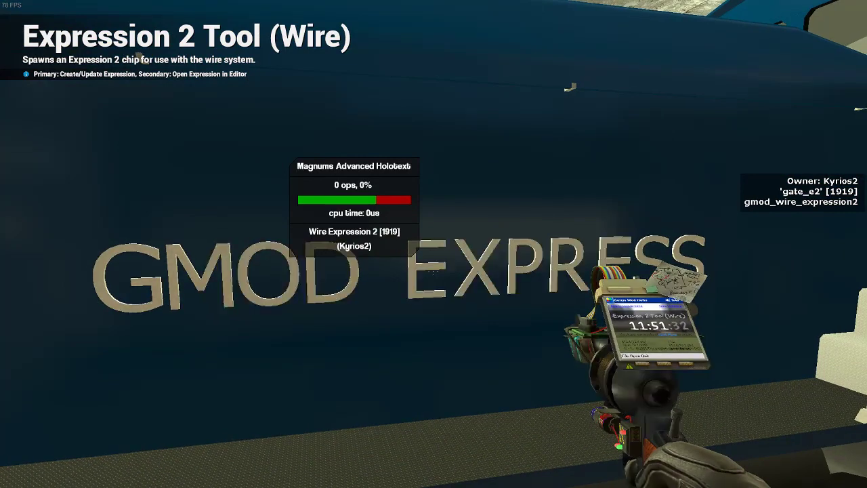
Set the locomotive holotext's Height to 20, enlarge its Width to match, and upload the code to the chip
right_click(433, 244)
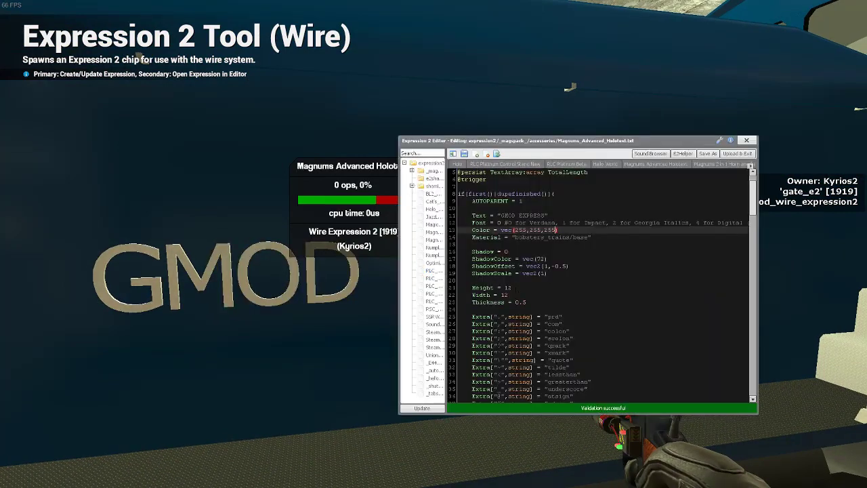
left_click_drag(515, 288, 510, 288)
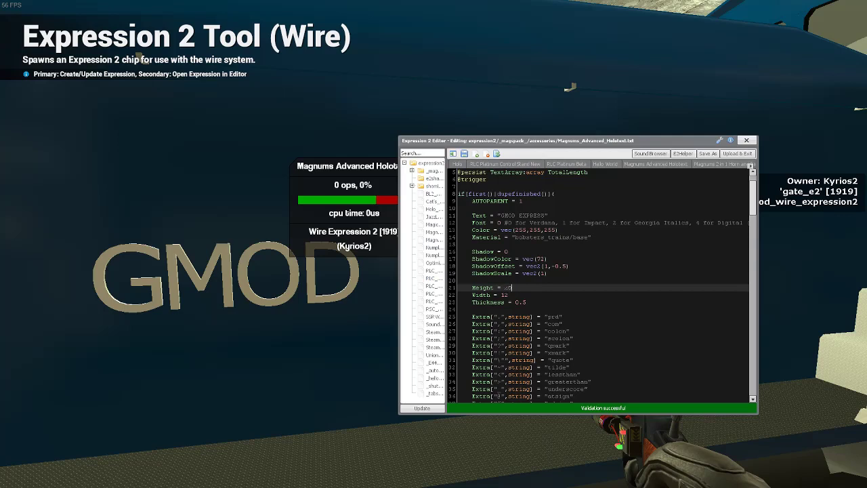
left_click(509, 295)
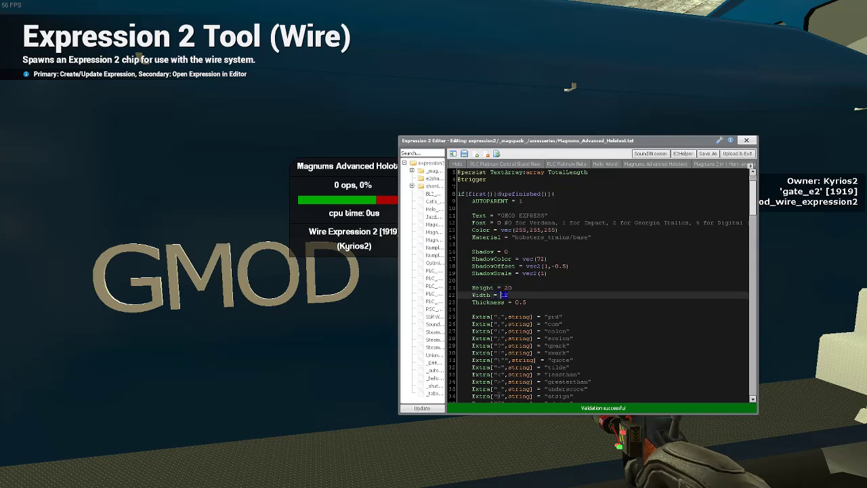
left_click(746, 140)
Examine the GMOD EXPRESS lettering on the locomotive from the side, the front and above
key("s")
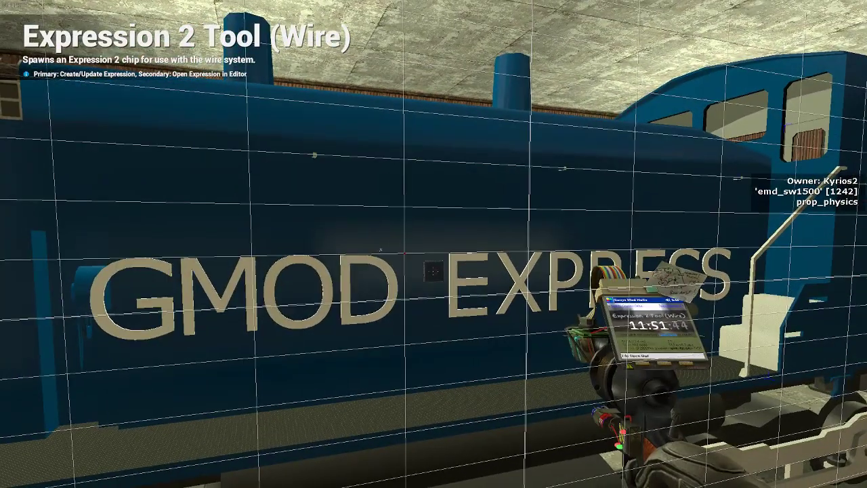
key("s")
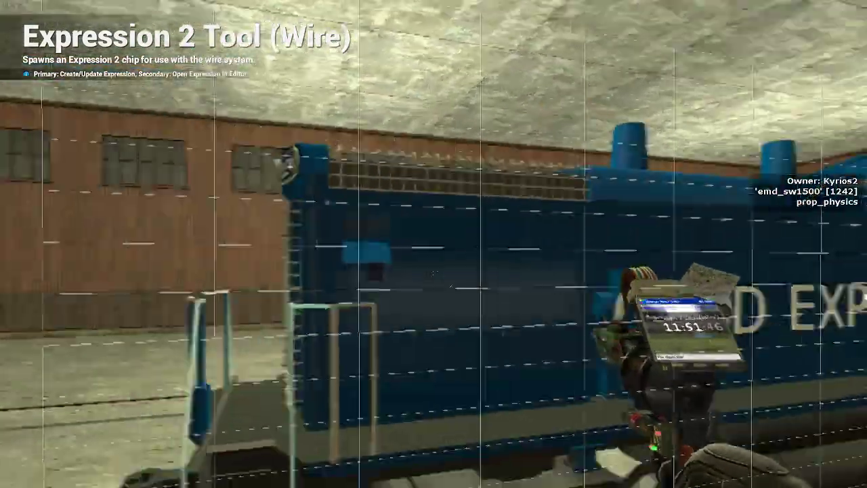
key("1")
key("1")
key("w")
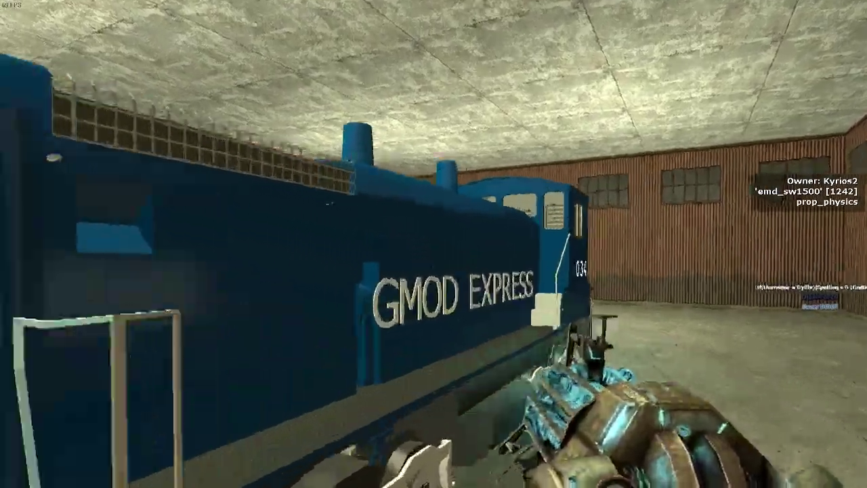
key("s")
key("a")
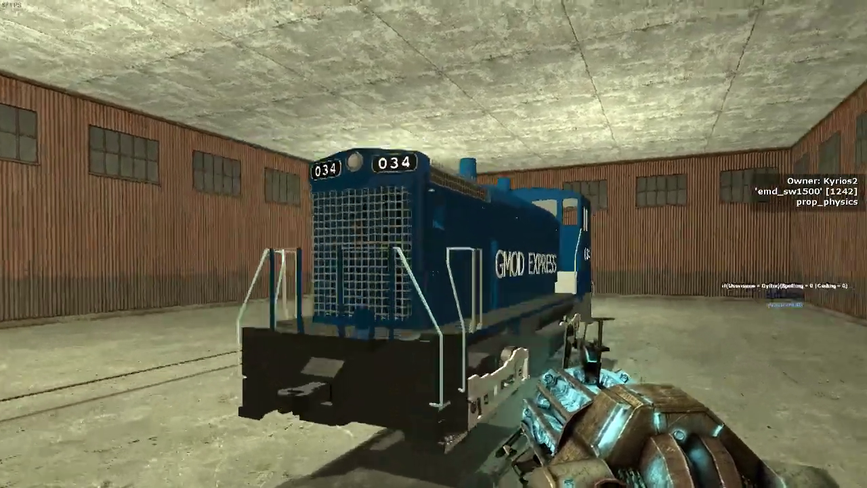
key("w")
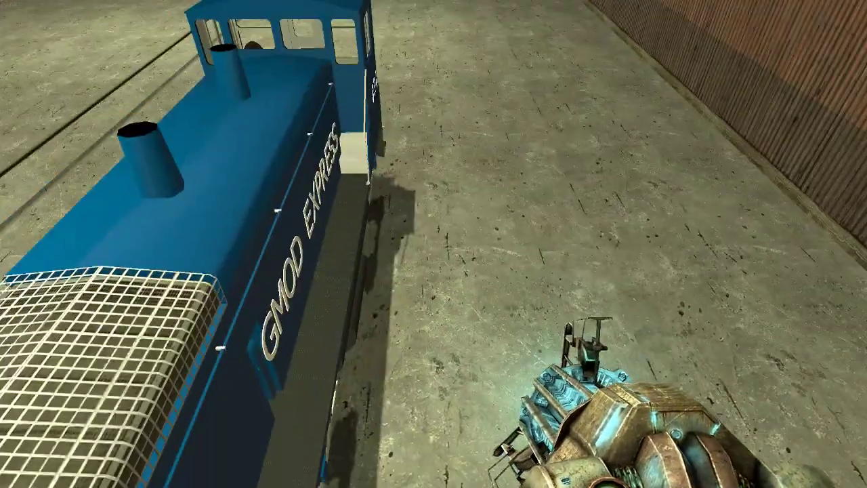
Switch to the Advanced Particle Controller tool
key("q")
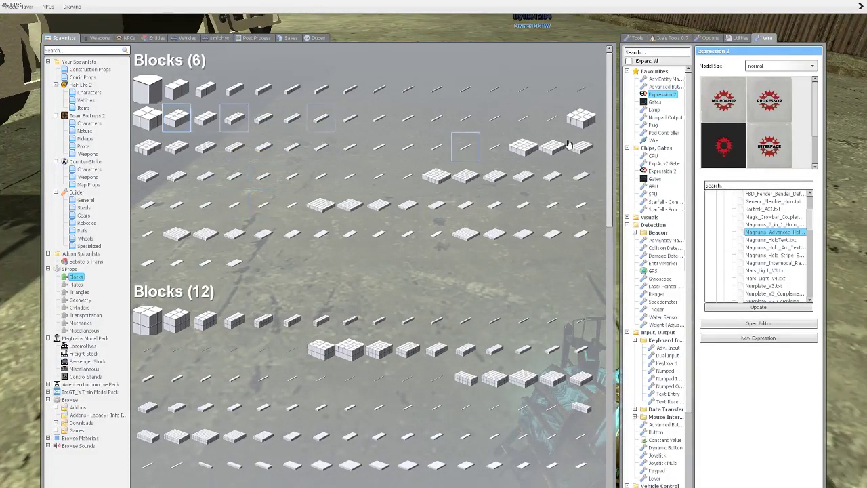
left_click(636, 40)
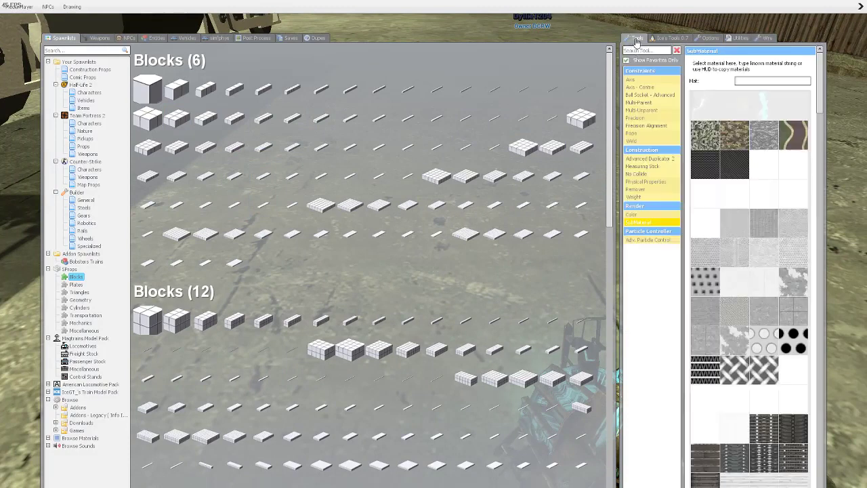
left_click(657, 242)
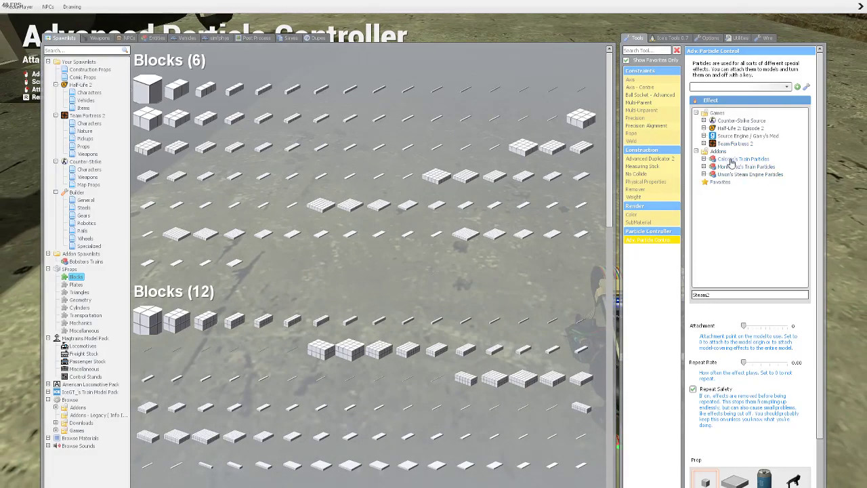
Expand the train particle addons in the effect list and choose the clag_black_billowy effect from the monkparticle.pcf file
left_click(731, 160)
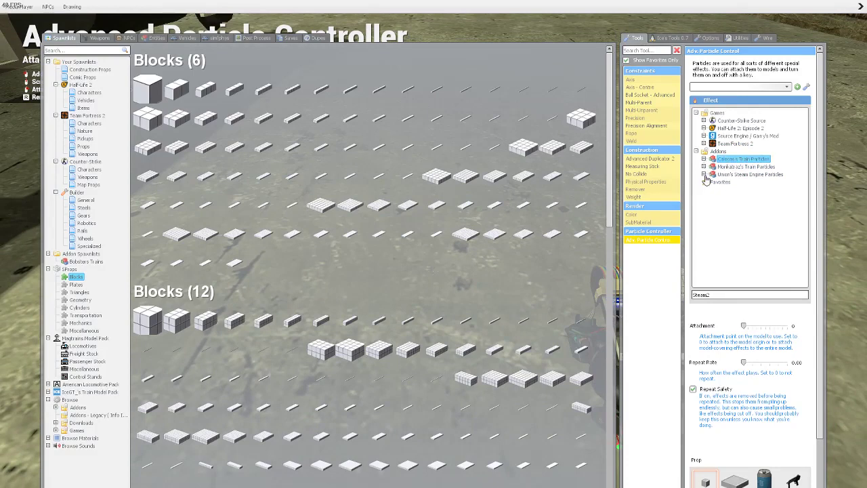
left_click(704, 160)
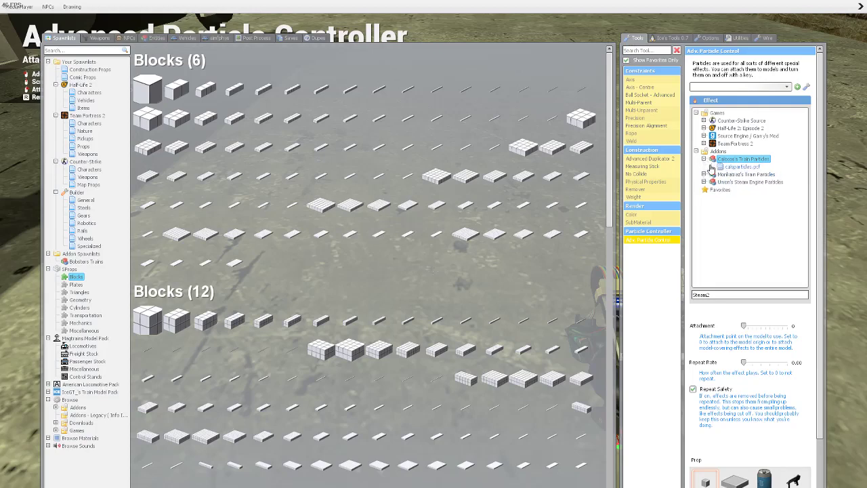
double_click(735, 168)
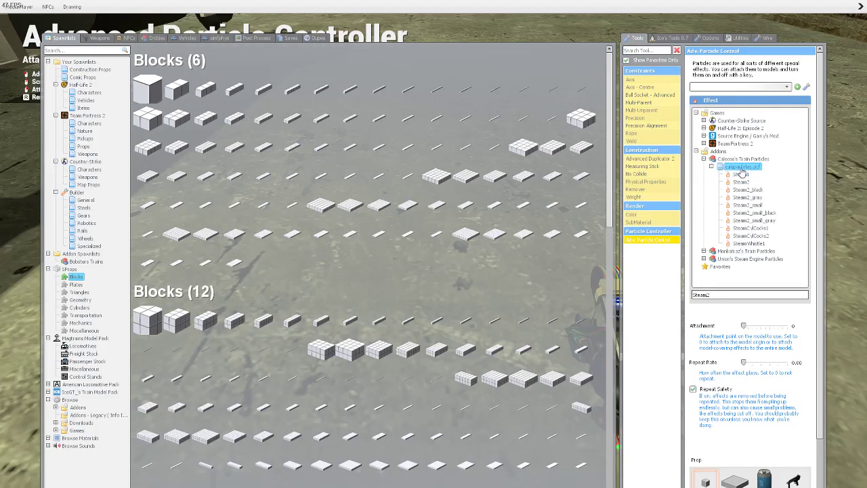
left_click(704, 252)
scroll(705, 252, "down", 1)
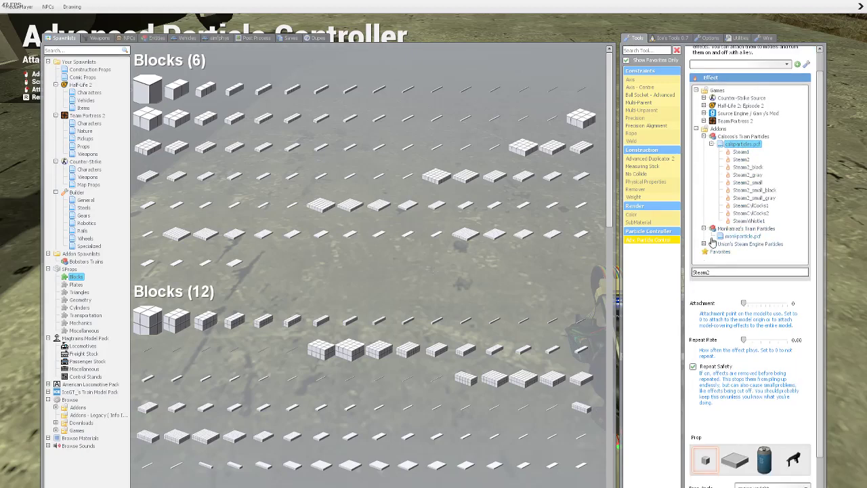
left_click(726, 237)
scroll(733, 221, "down", 3)
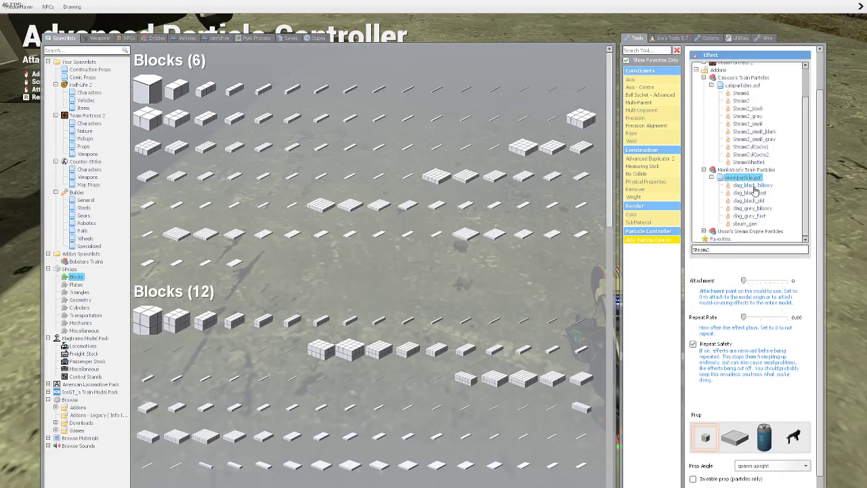
left_click(752, 185)
key("q")
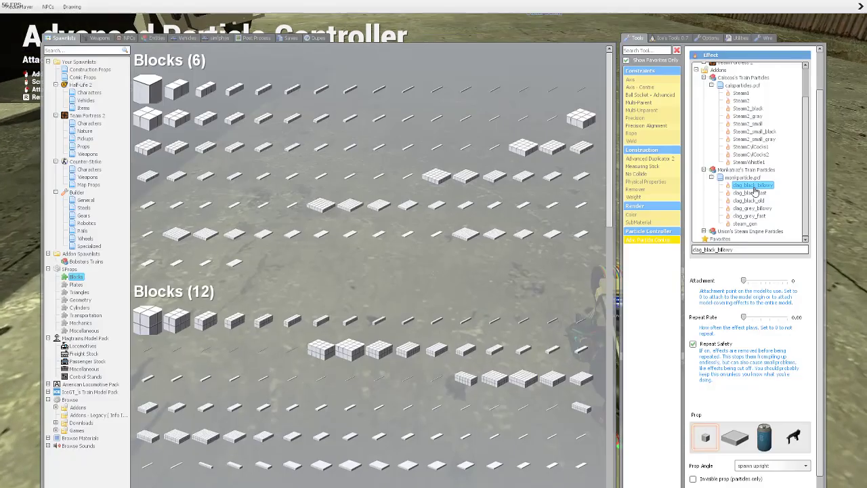
Test the clag_black_billowy smoke by spawning a small emitter block on the floor, undoing it, and spawning it again
key("q")
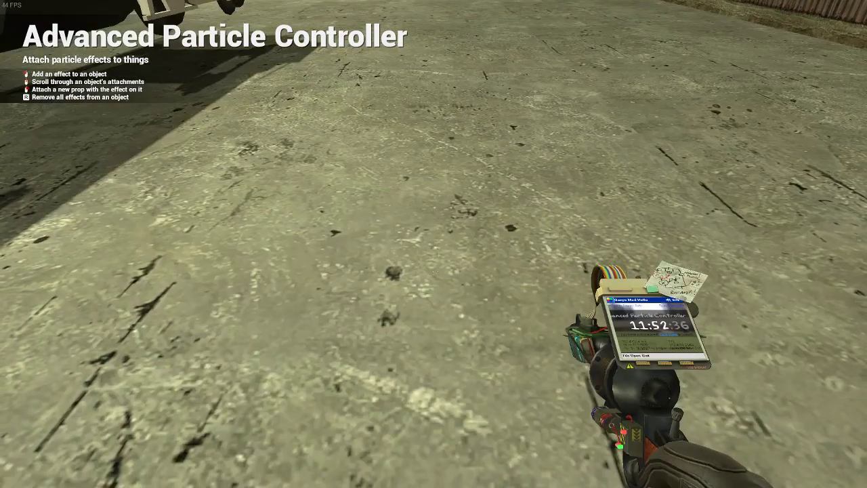
key("q")
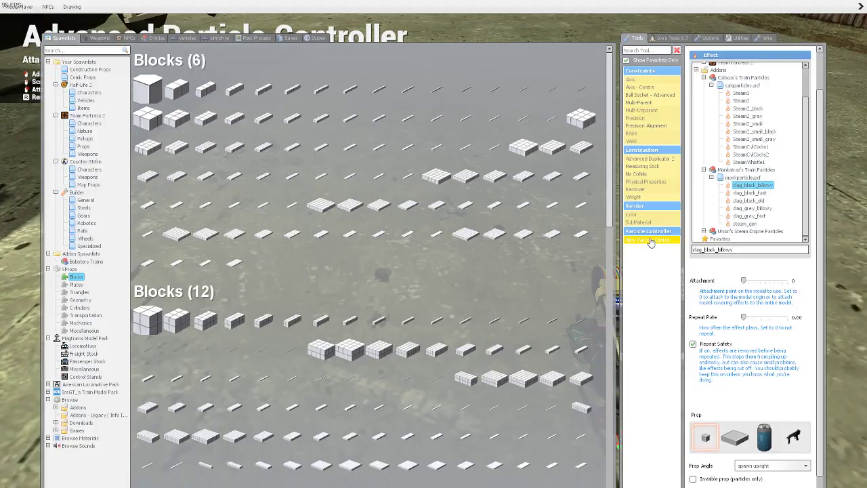
key("q")
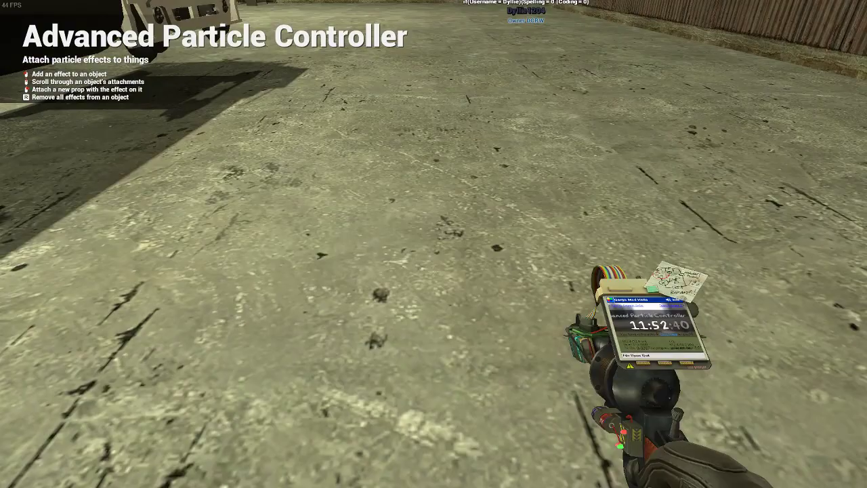
left_click(433, 244)
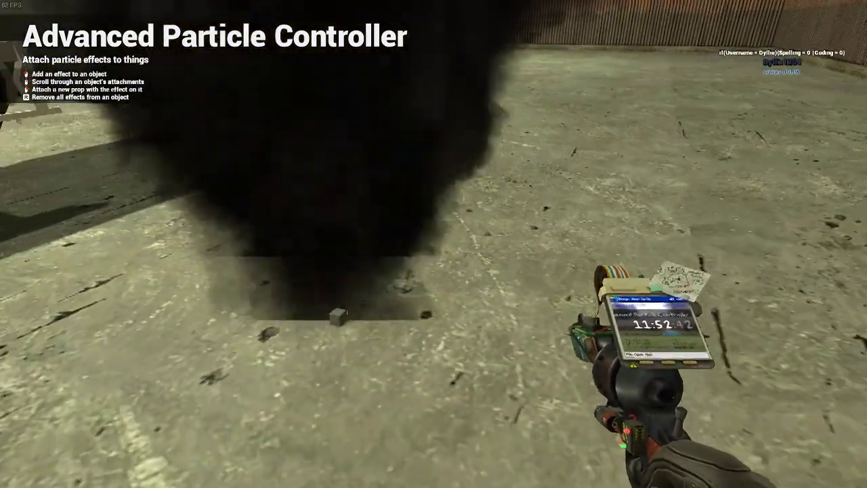
key("z")
right_click(433, 244)
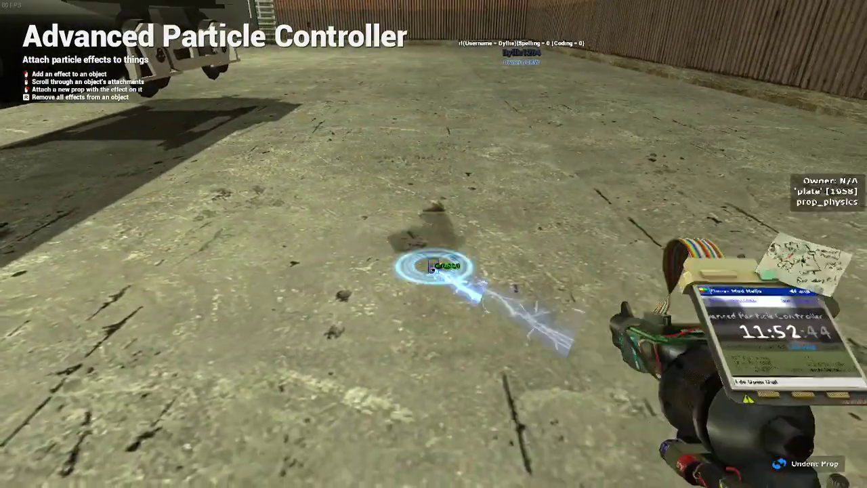
key("s")
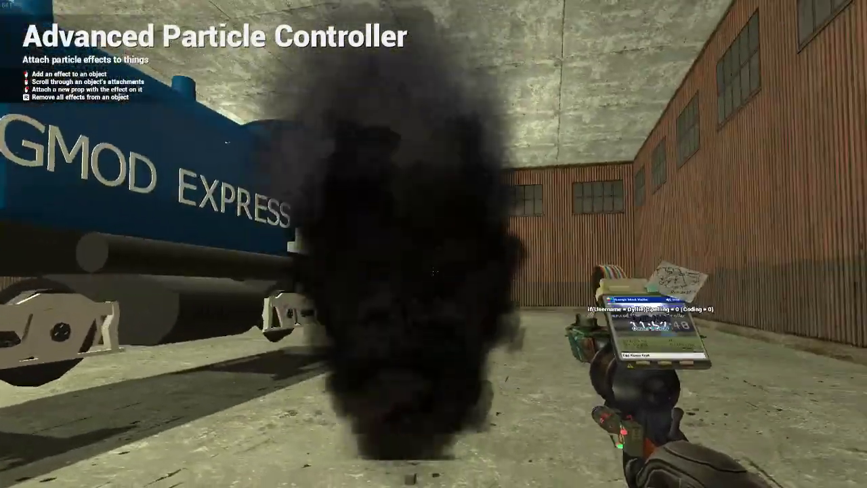
Set the particle effect key to the Numpad decimal key and spawn a clag_black_billowy emitter block on the floor
key("q")
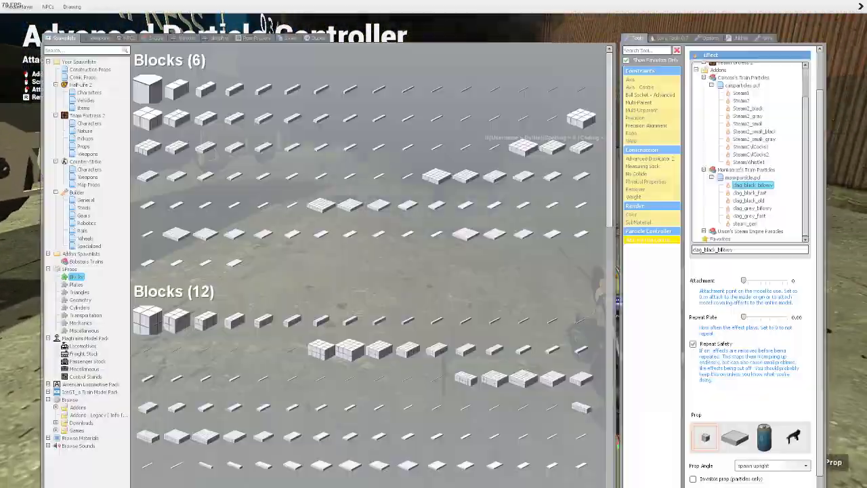
scroll(751, 338, "down", 2)
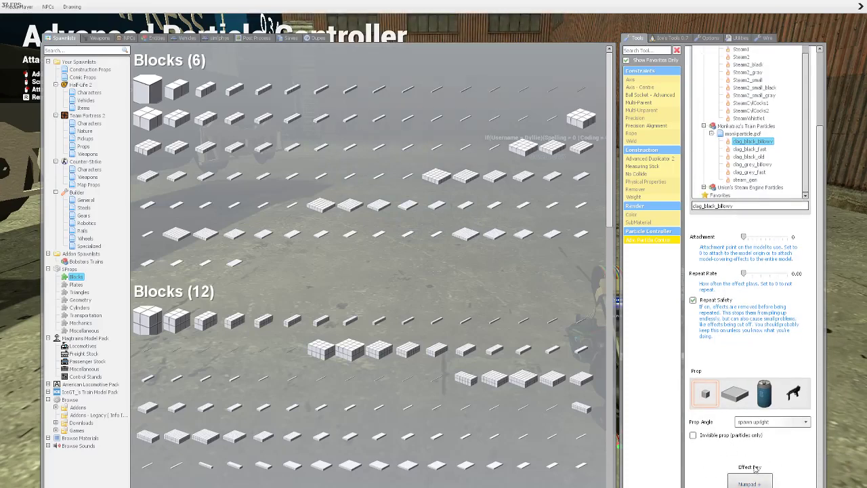
key("q")
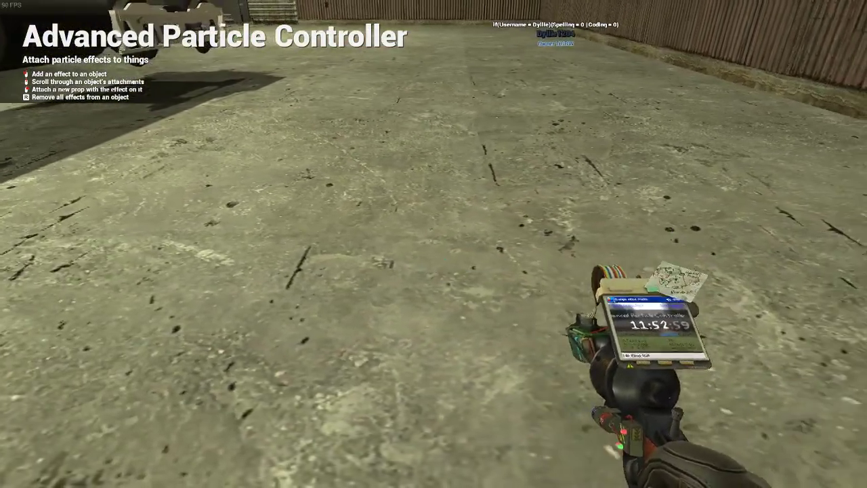
right_click(434, 244)
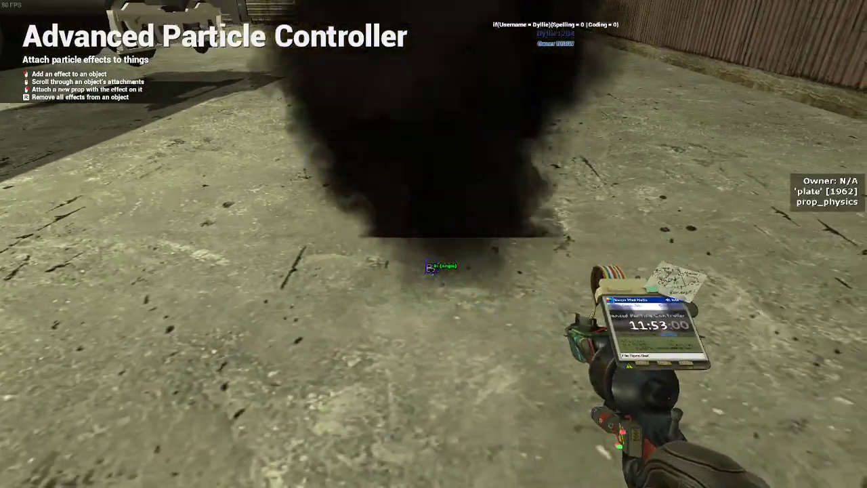
key("q")
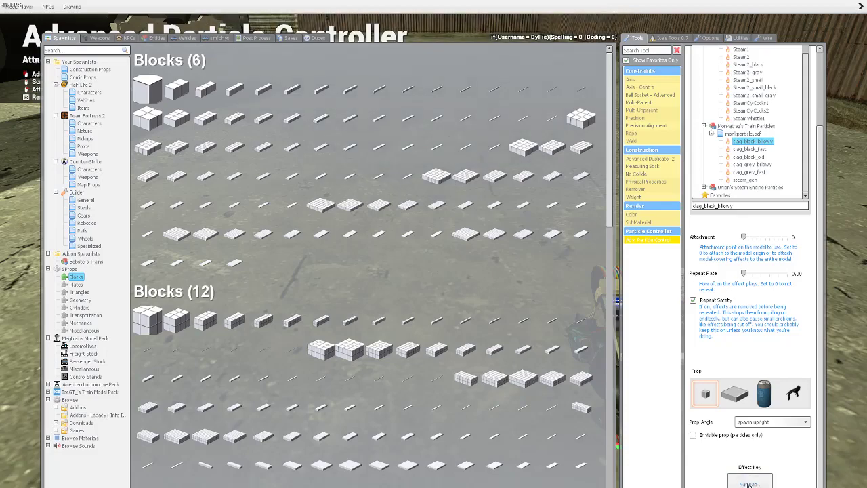
key("q")
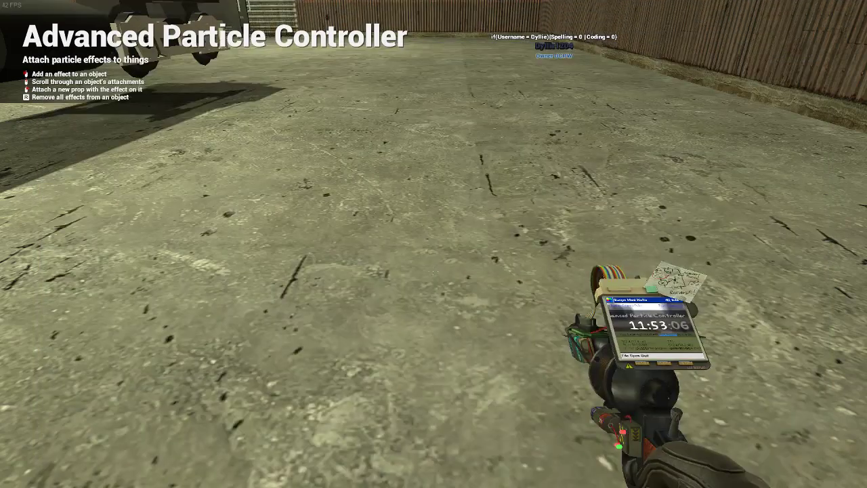
right_click(434, 243)
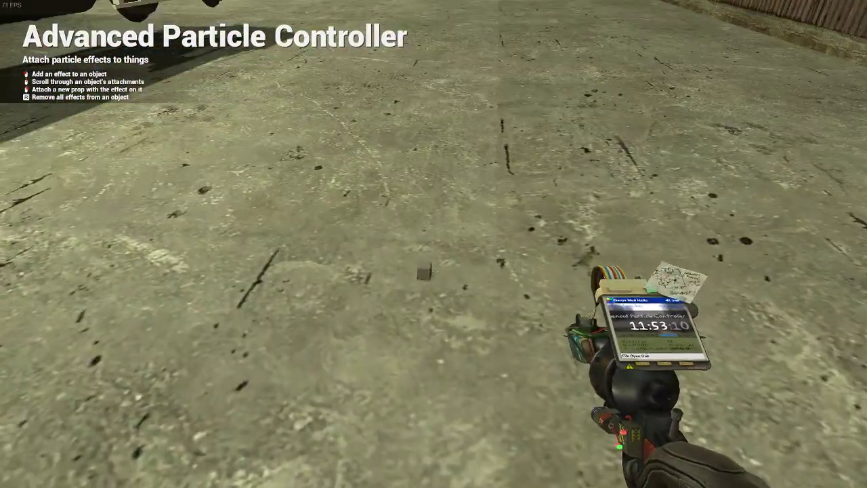
key("q")
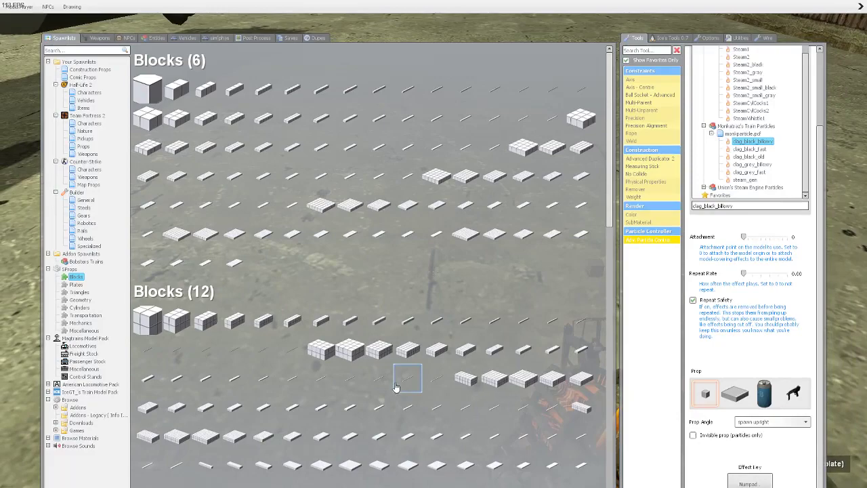
left_click(179, 99)
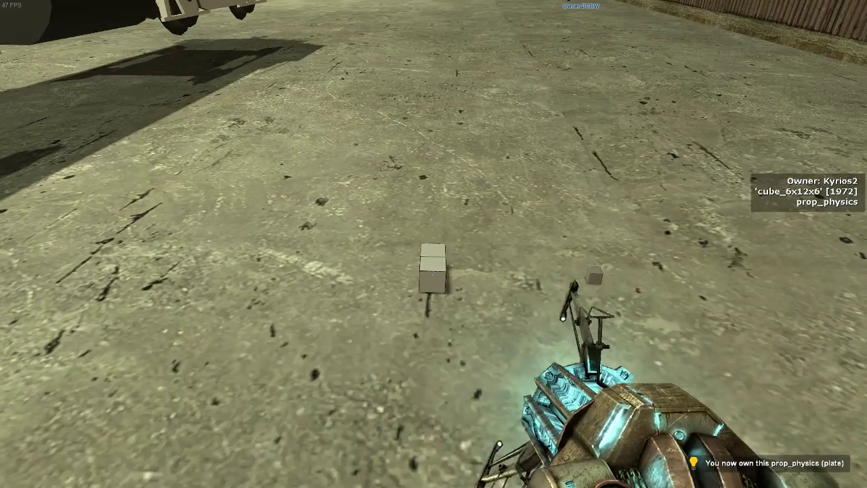
right_click(434, 244)
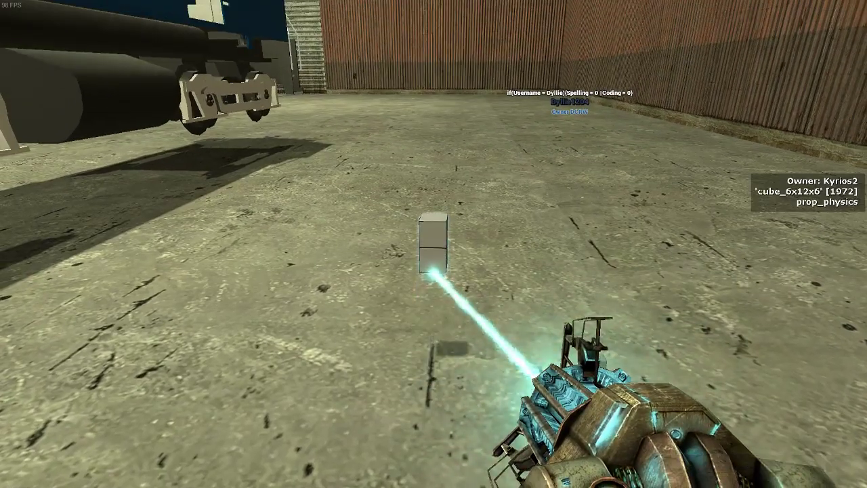
right_click(433, 244)
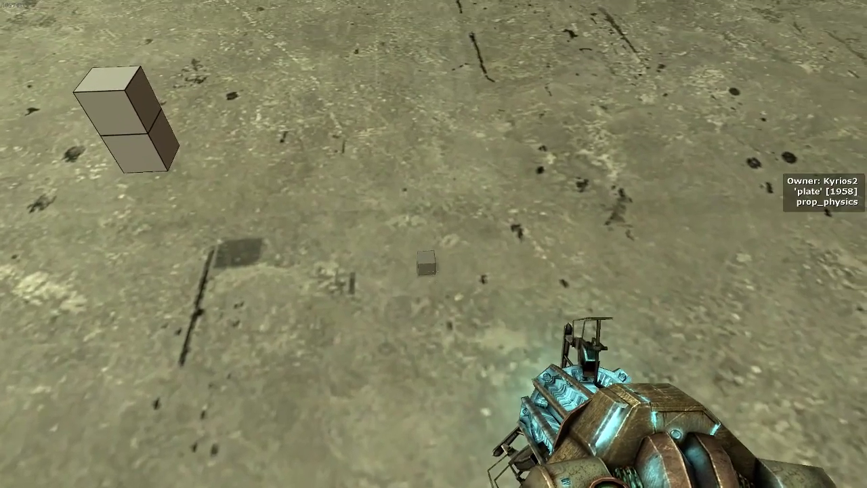
right_click(434, 244)
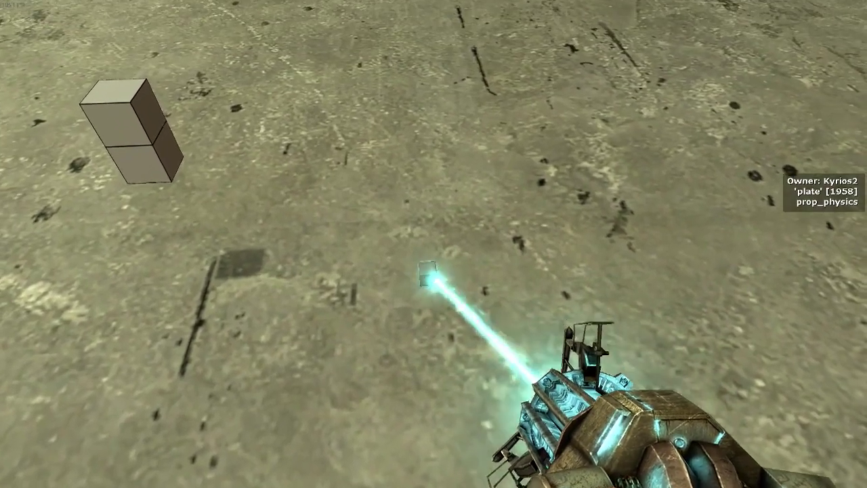
right_click(434, 244)
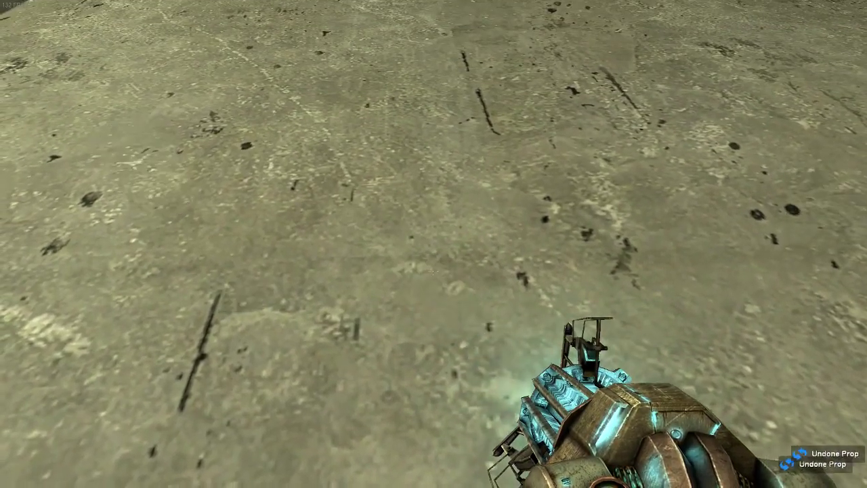
Spawn a 6x12x6 SProps block and freeze it upright just above the floor beside the locomotive
key("q")
left_click(176, 89)
right_click(434, 244)
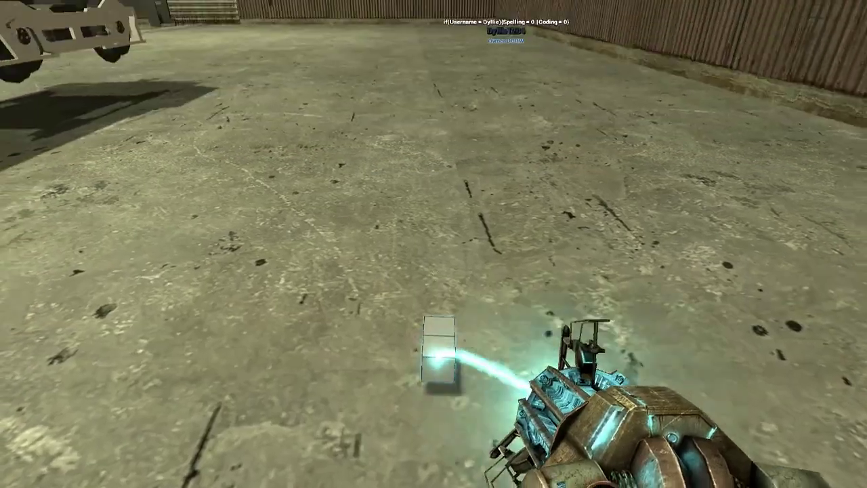
right_click(434, 243)
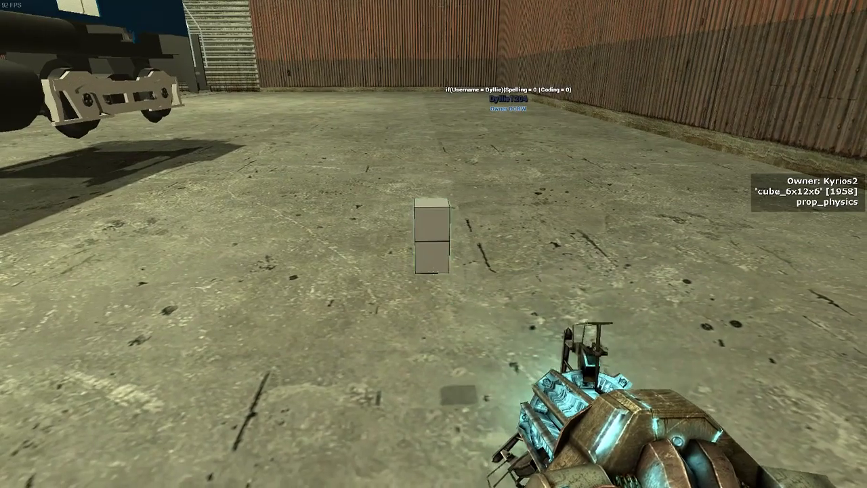
Place a clag_black_billowy emitter block on top of the upright 6x12x6 block and test its smoke
key("w")
key("6")
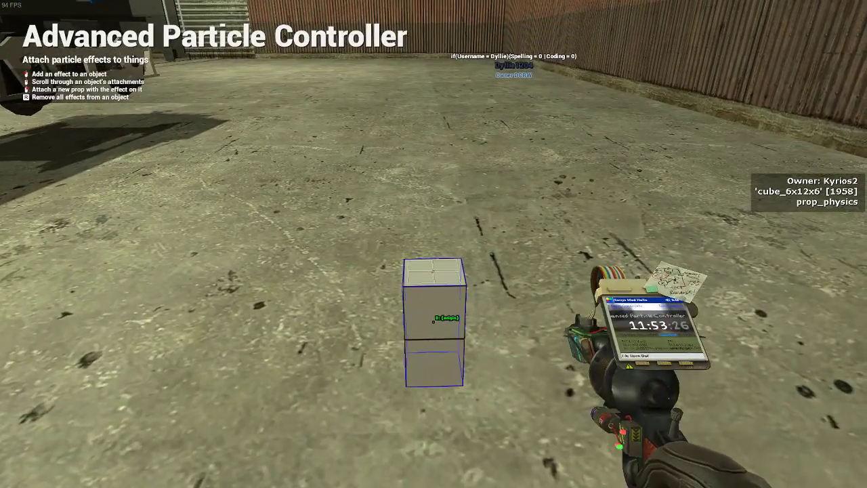
left_click(433, 244)
key("r")
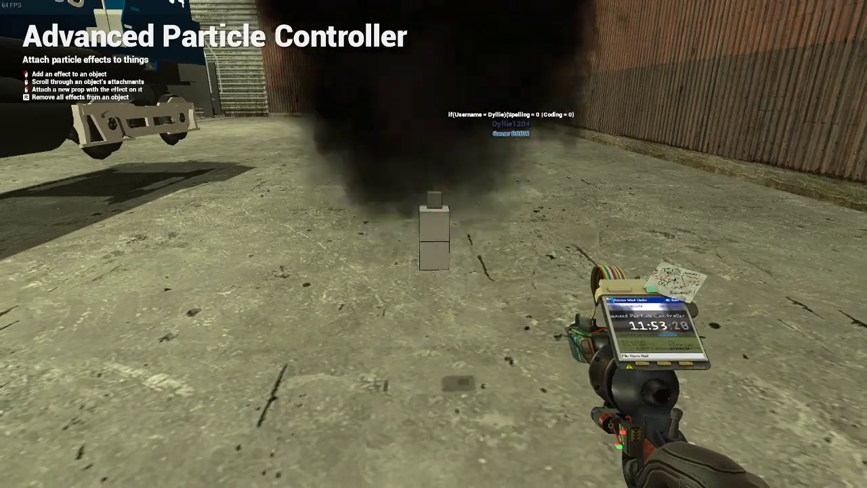
key("d")
key("w")
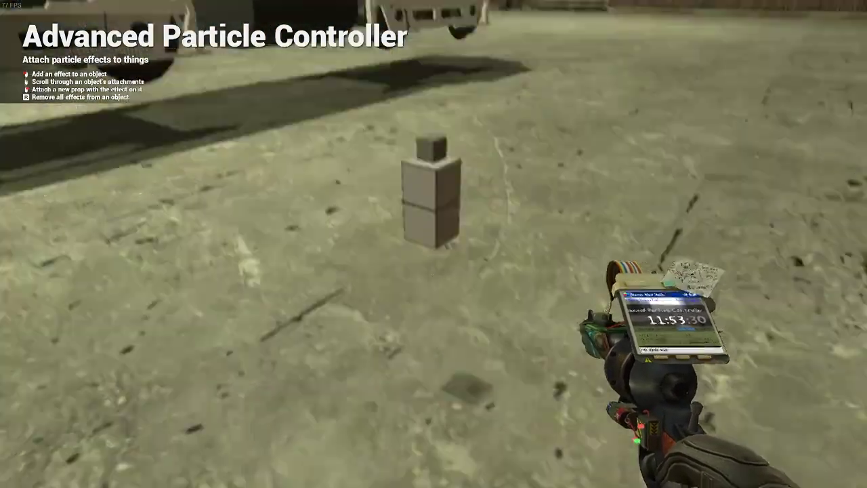
Place a Wire Numpad Output assigned to the Numpad decimal key on the side of the upright 6x12x6 block
key("q")
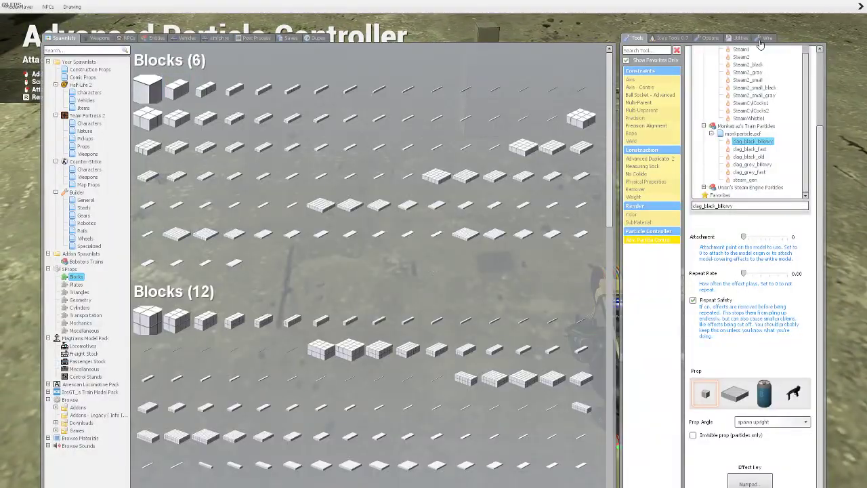
left_click(765, 38)
left_click(667, 118)
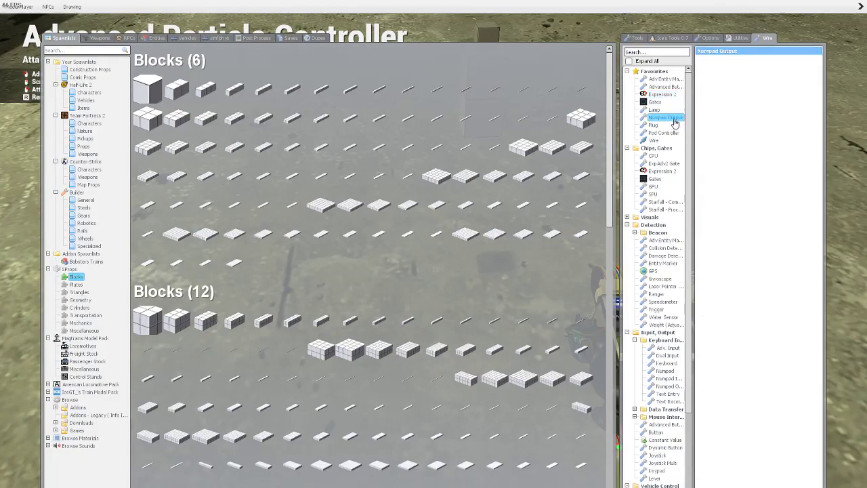
key("q")
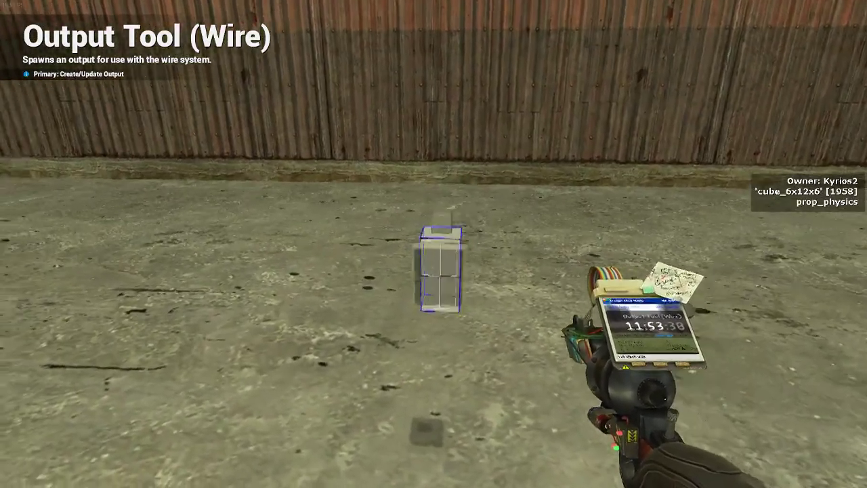
key("w")
key("d")
key("w")
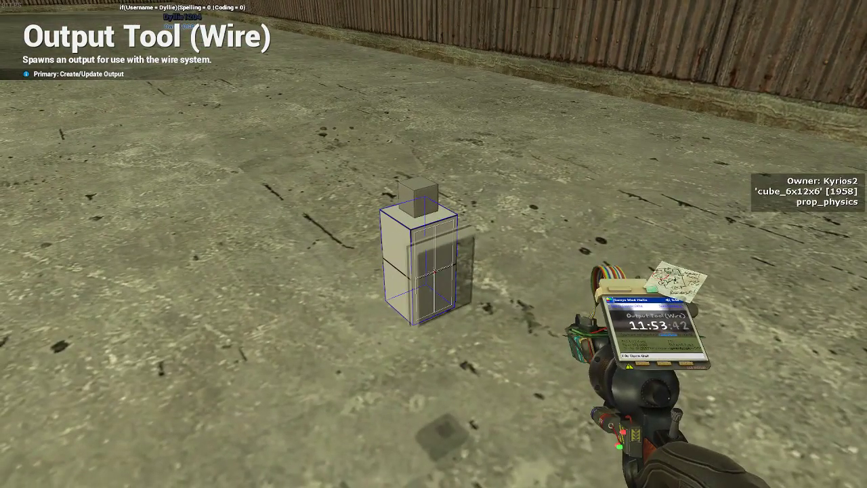
key("d")
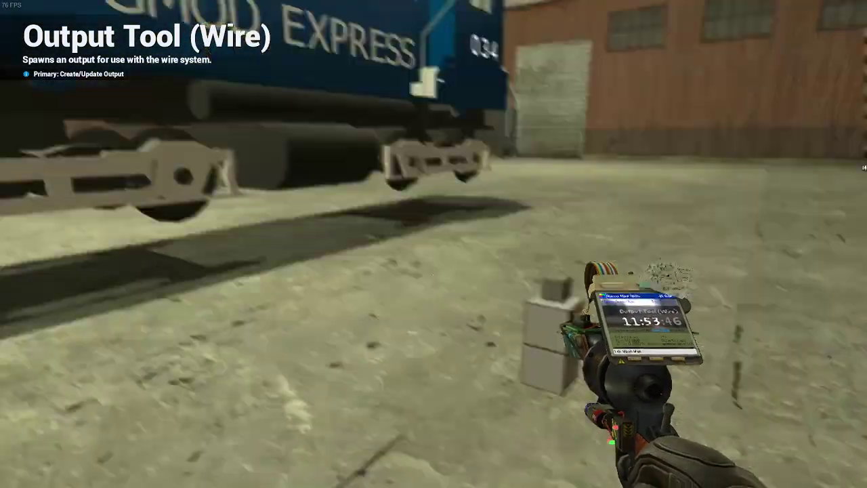
key("q")
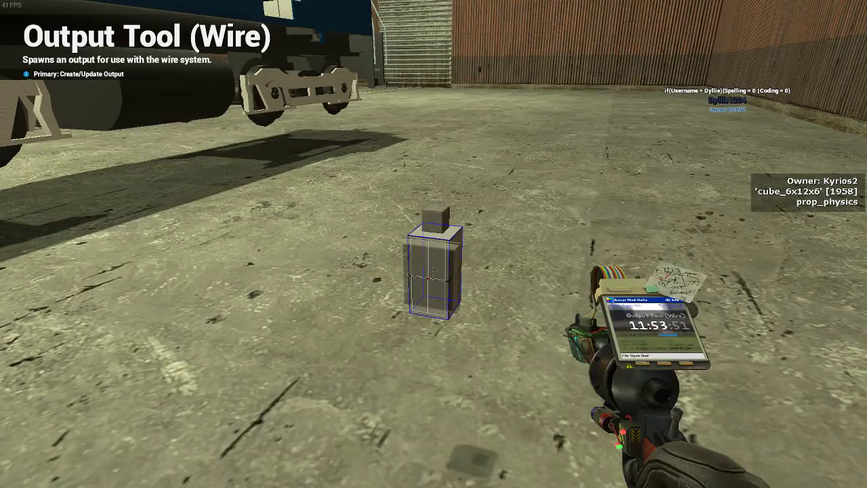
left_click(434, 271)
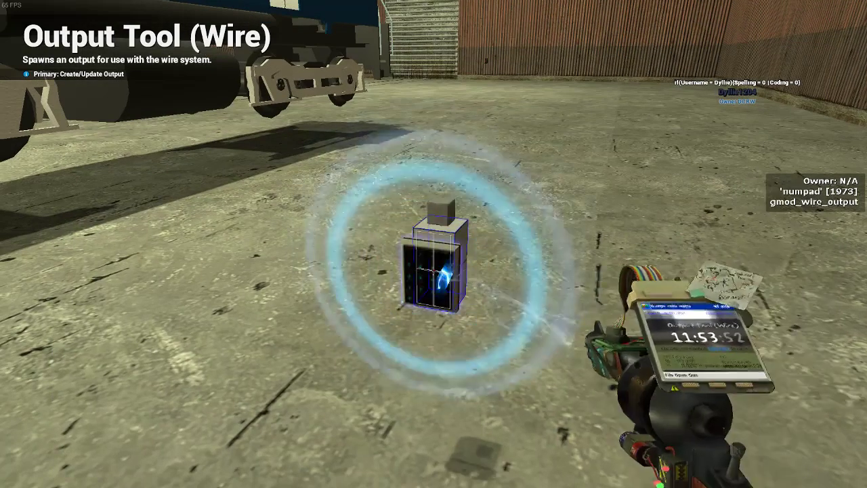
Trigger the emitter's black smoke with its assigned effect key and inspect the block with the numpad output
key("KP_Delete")
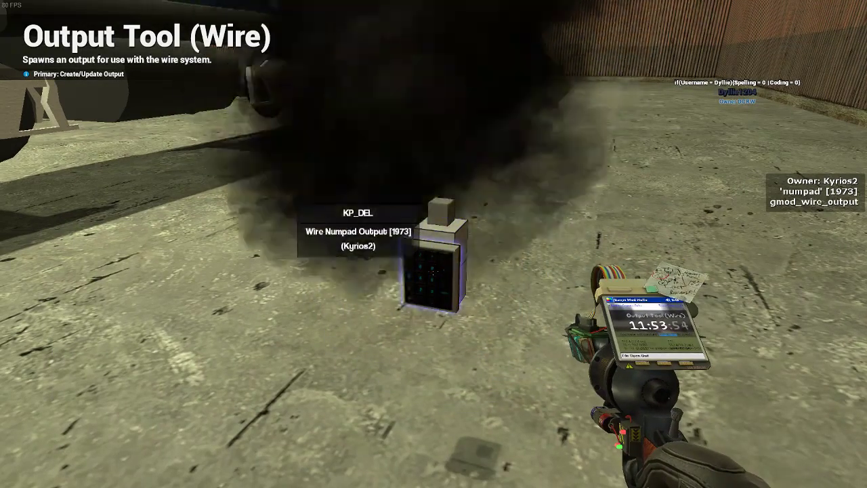
key("KP_Delete")
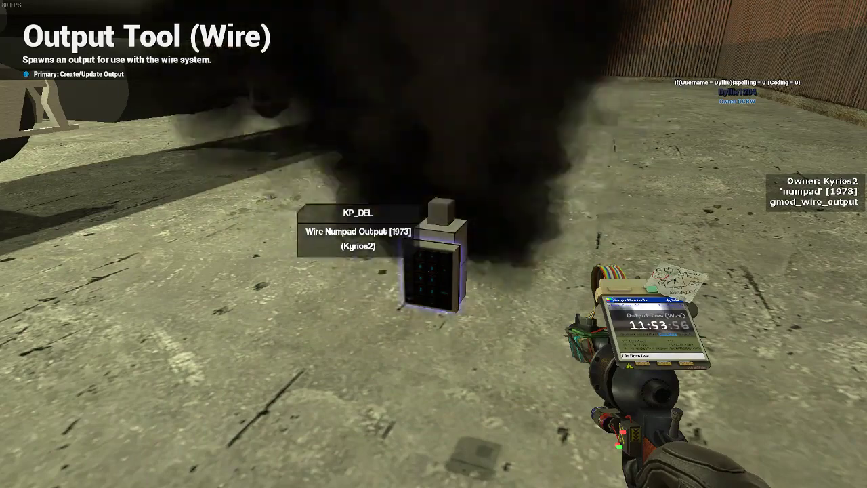
key("w")
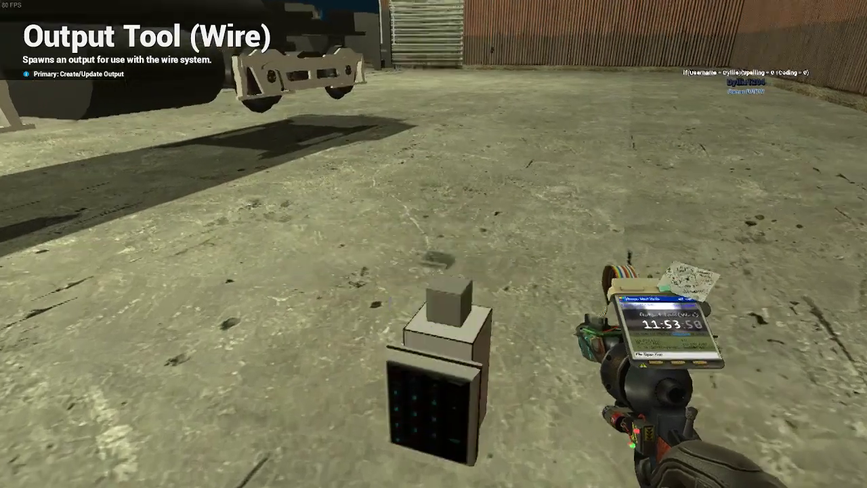
key("d")
key("a")
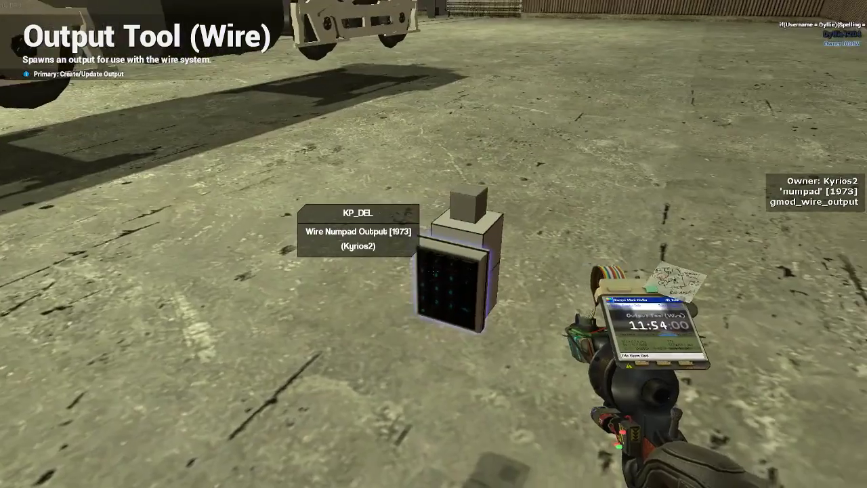
key("d")
key("a")
key("s")
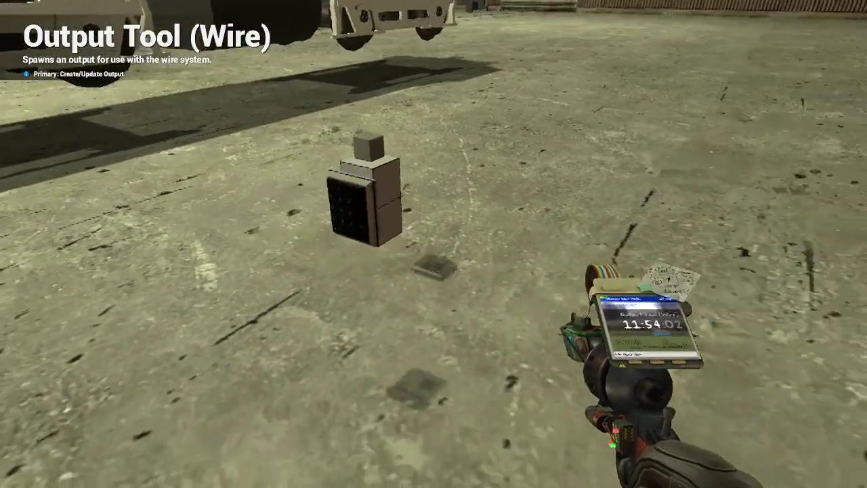
Wire the numpad output's A input to the Clag output of the locomotive's EMD SW1500 Expression 2 chip
key("q")
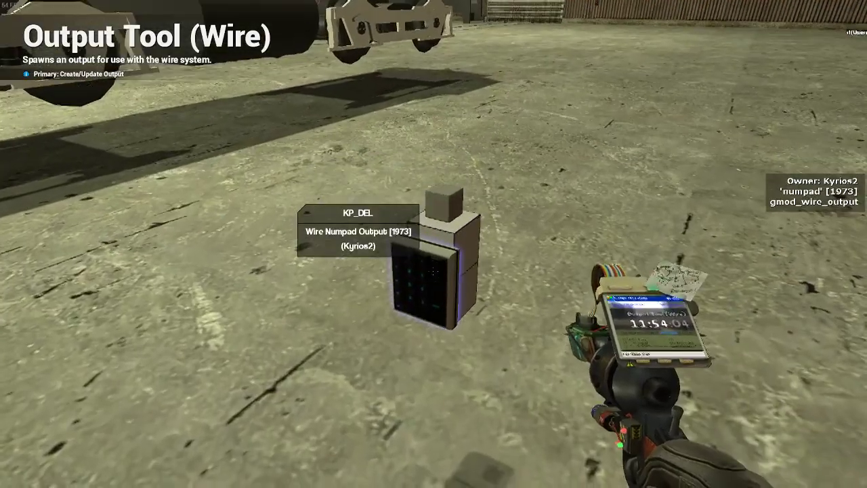
key("q")
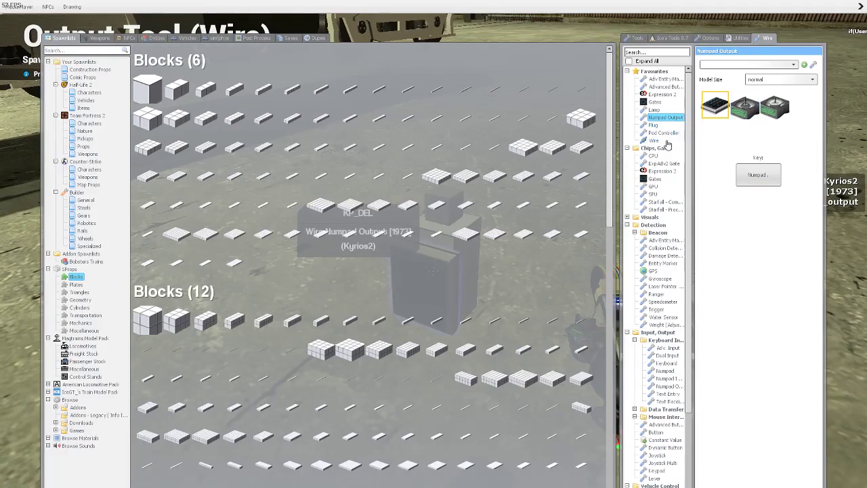
left_click(664, 142)
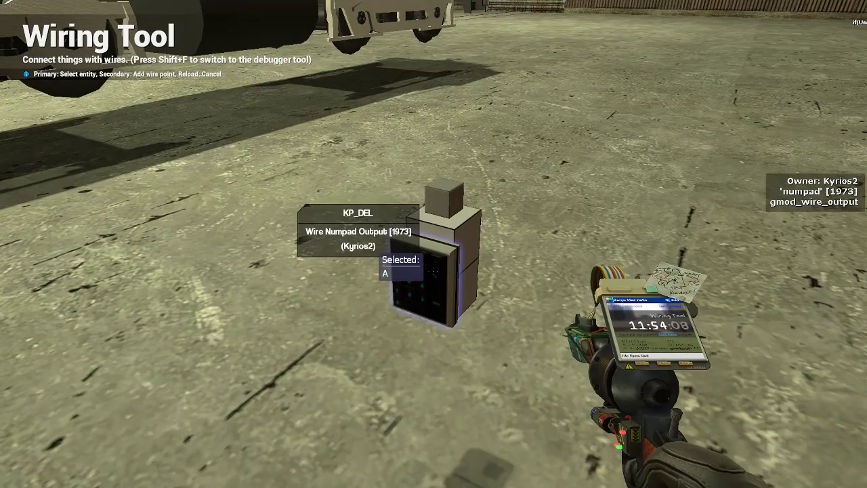
key("w")
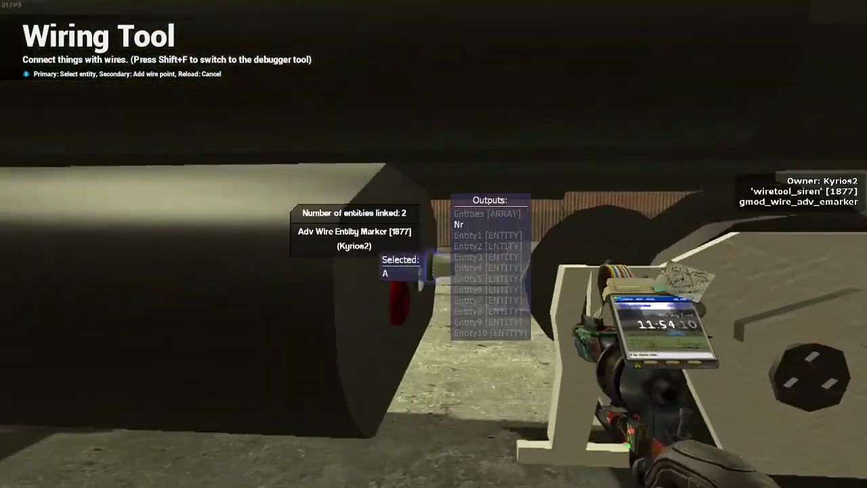
key("w")
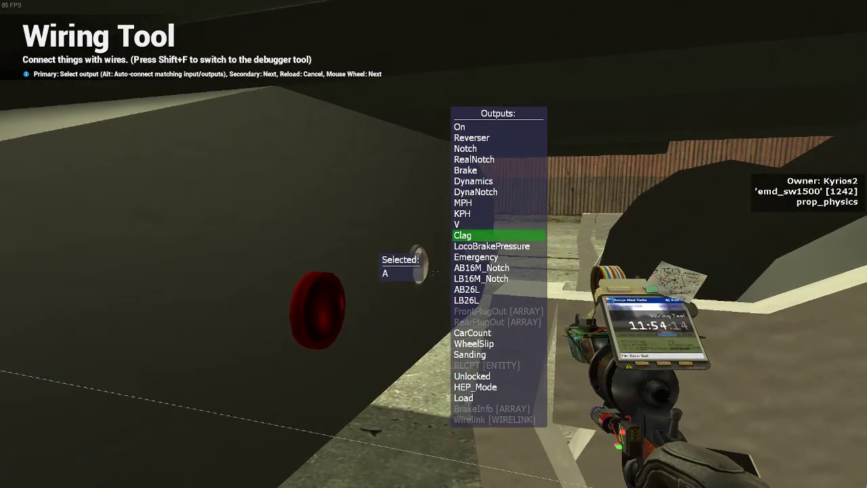
key("a")
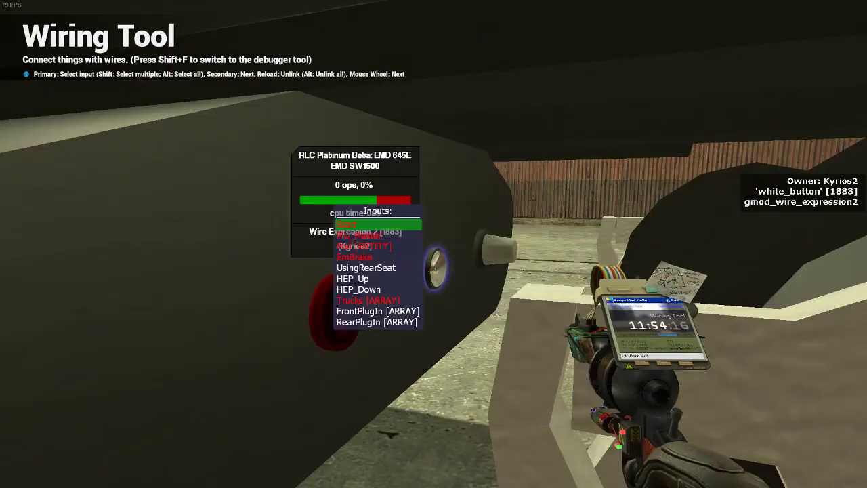
key("w")
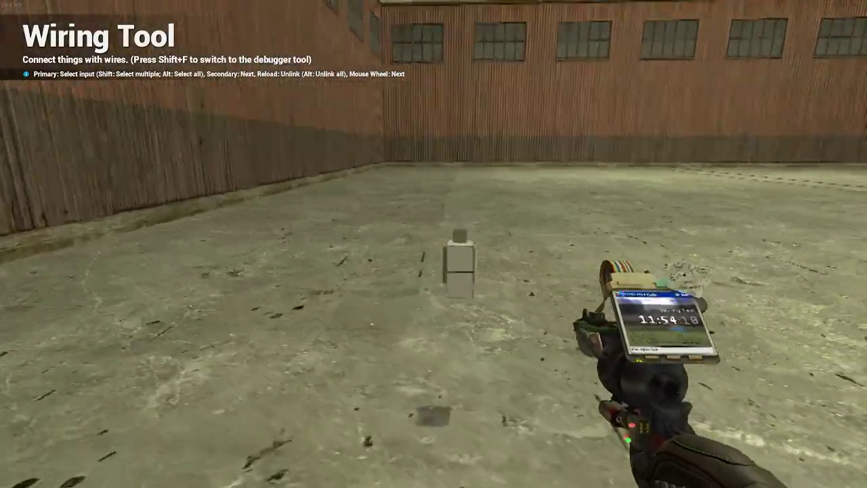
Move the emitter block with its numpad output into the locomotive's front exhaust stack, freeze it, and inspect the smoke from outside
key("a")
key("1")
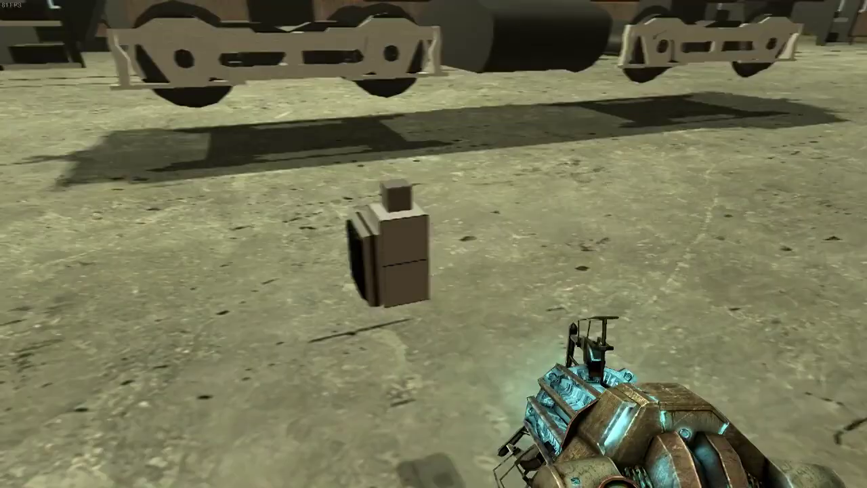
right_click(434, 244)
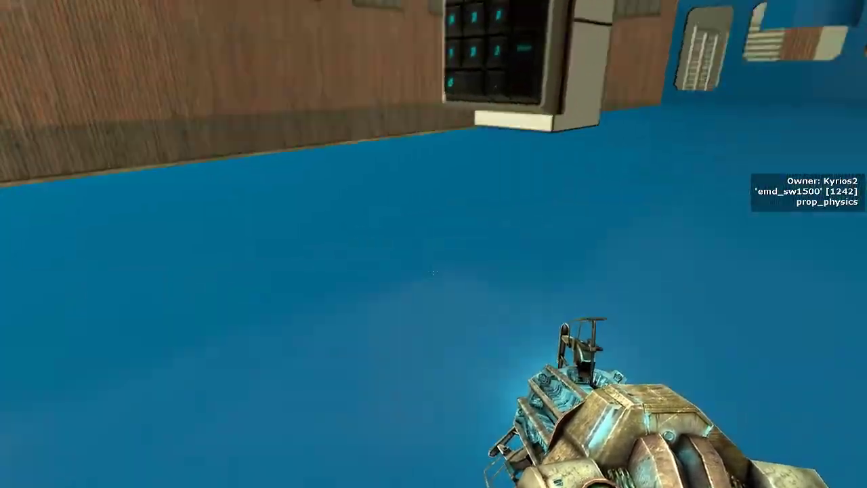
key("w")
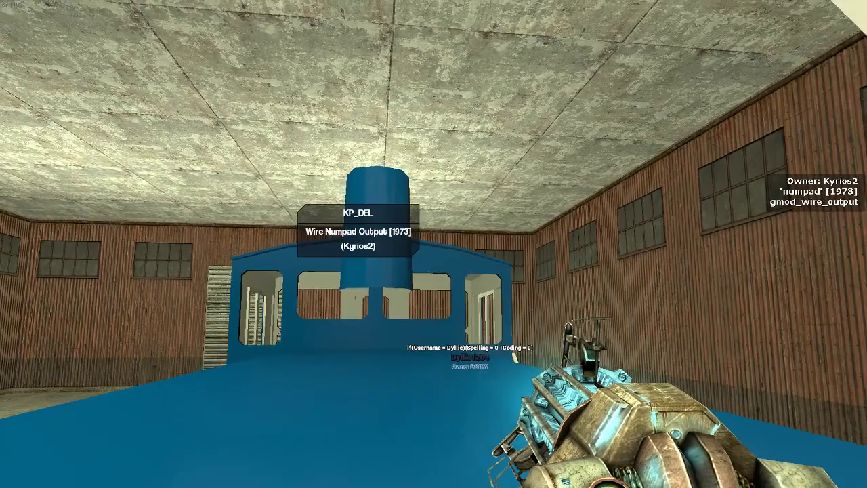
key("s")
key("w")
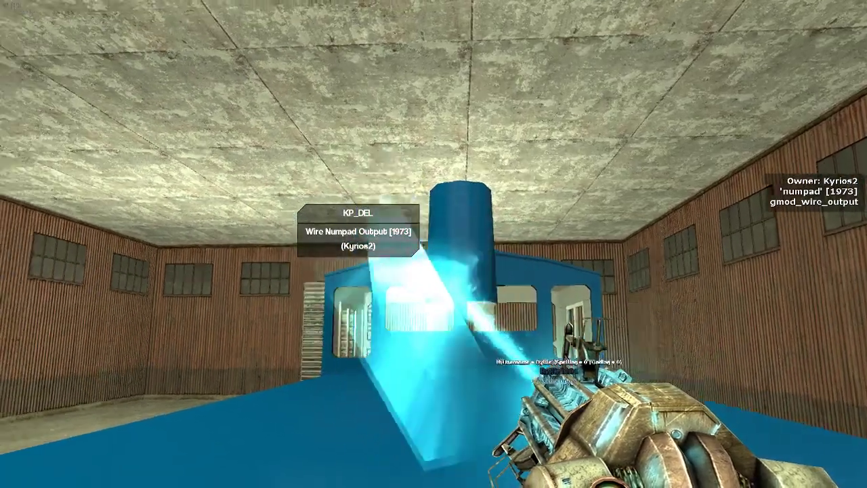
key("s")
key("w")
key("space")
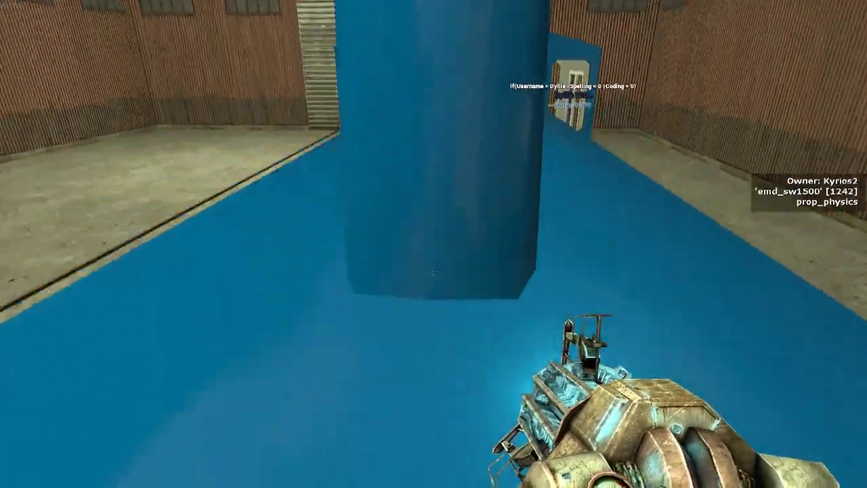
key("s")
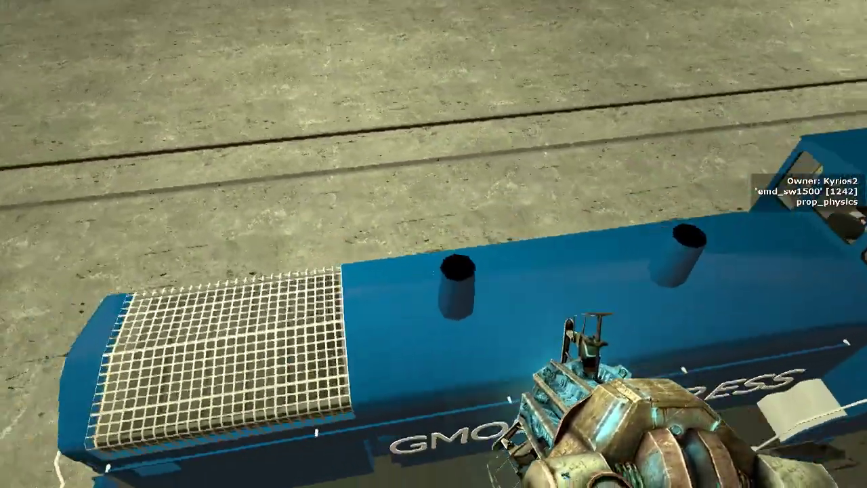
key("s")
key("v")
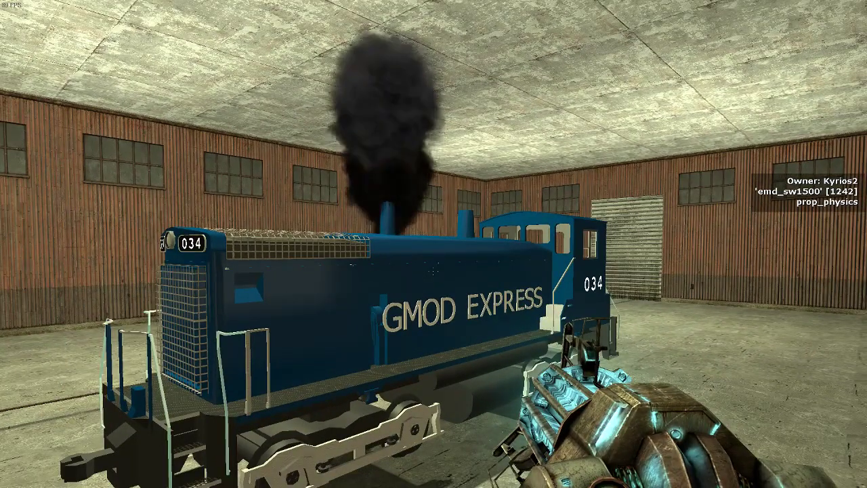
Spawn a second 6x12x6 block beside the locomotive and place a Wire Numpad Output assigned to the Numpad decimal key on its side
key("d")
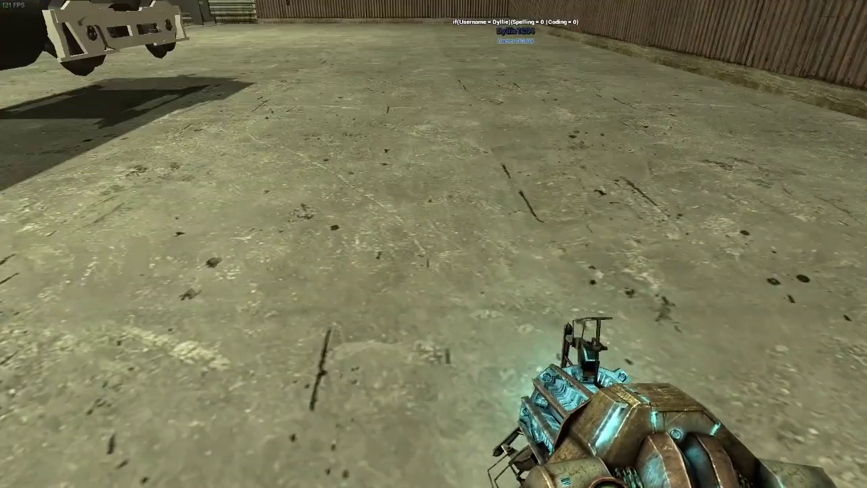
key("q")
left_click(174, 92)
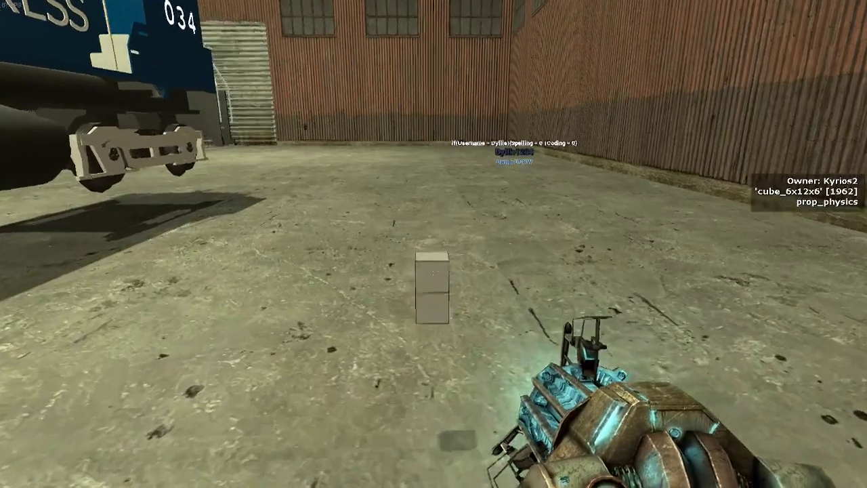
key("q")
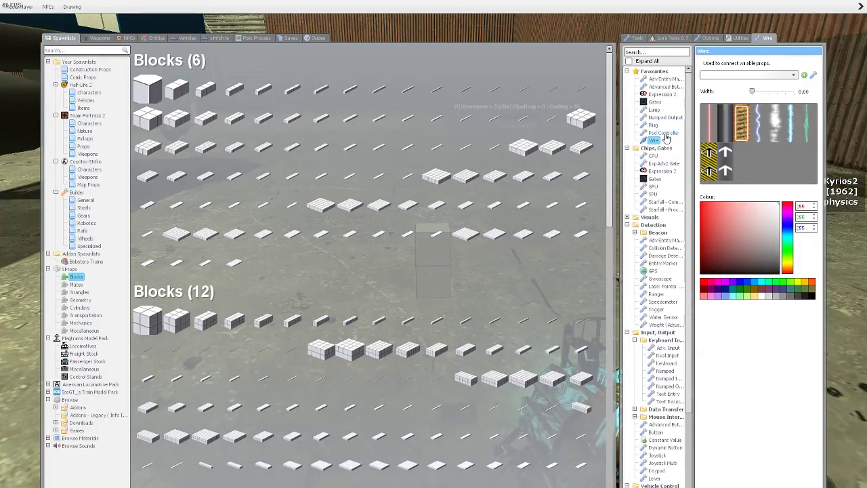
left_click(664, 132)
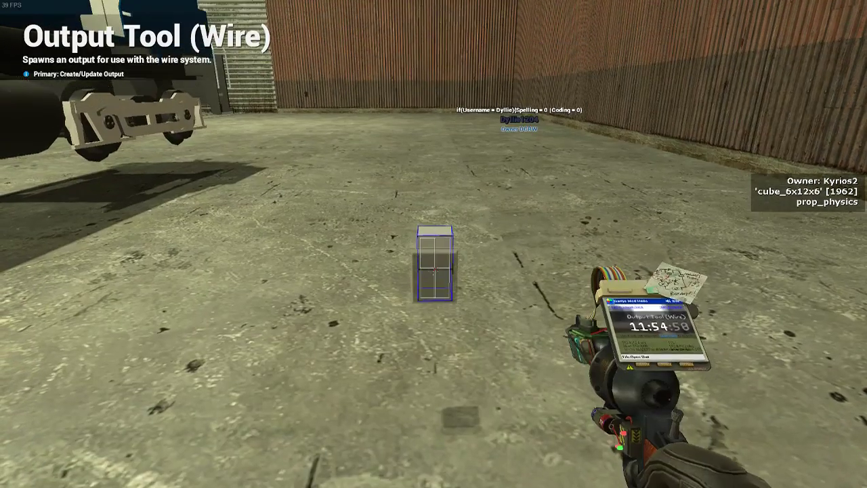
left_click(434, 244)
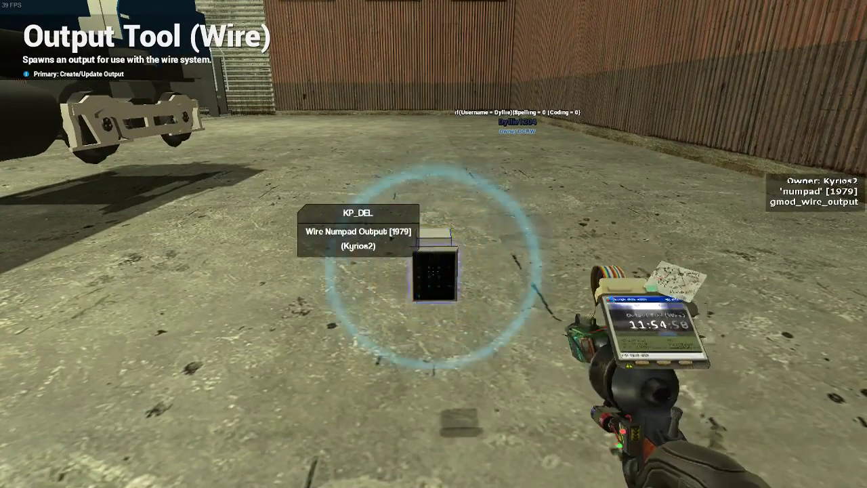
Place a clag_black_billowy emitter block on top of the second 6x12x6 block with the Advanced Particle Controller
key("q")
left_click(634, 38)
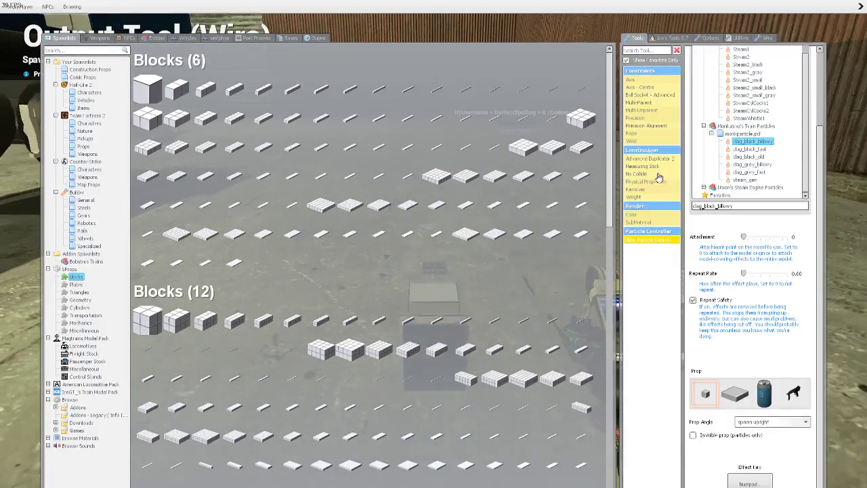
left_click(649, 243)
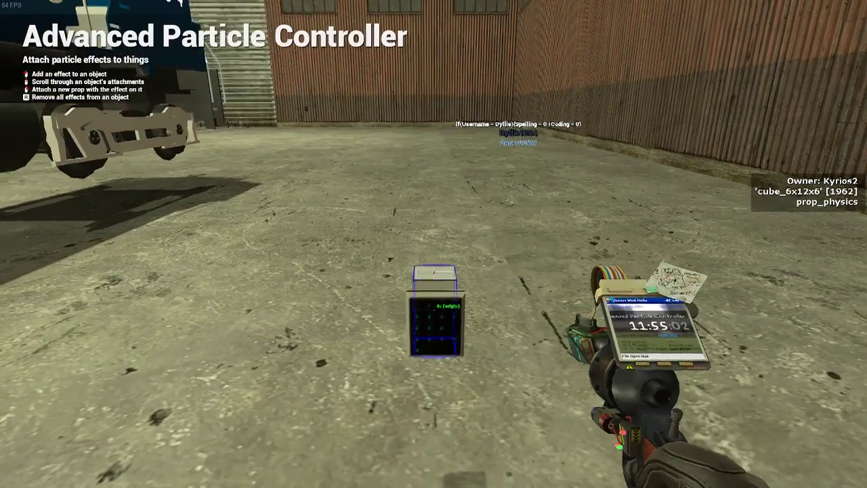
left_click(433, 244)
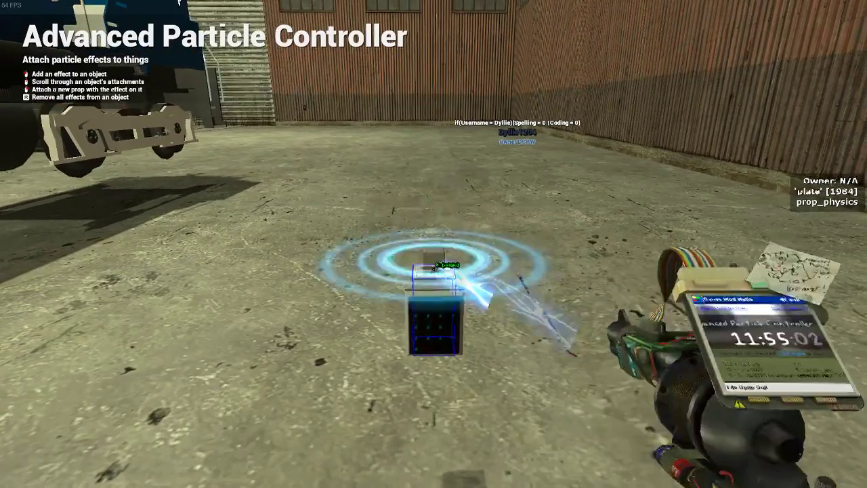
key("r")
left_click(433, 244)
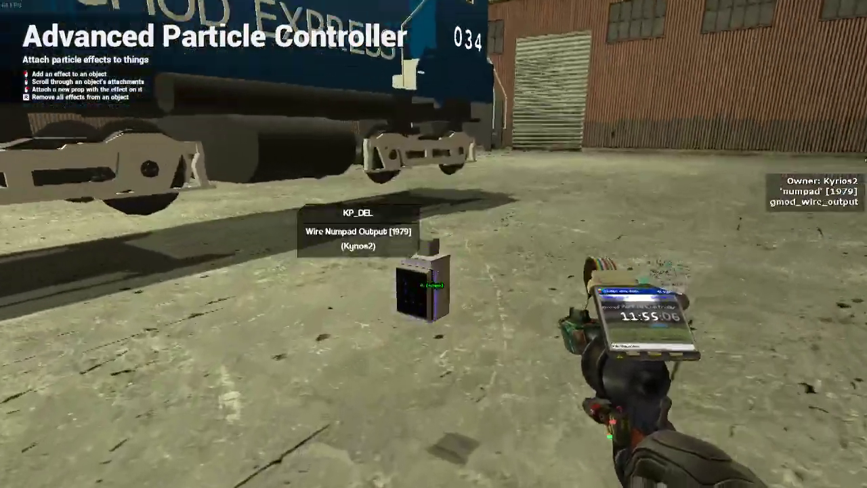
Wire the second numpad output's A input to the locomotive's Clag output
key("q")
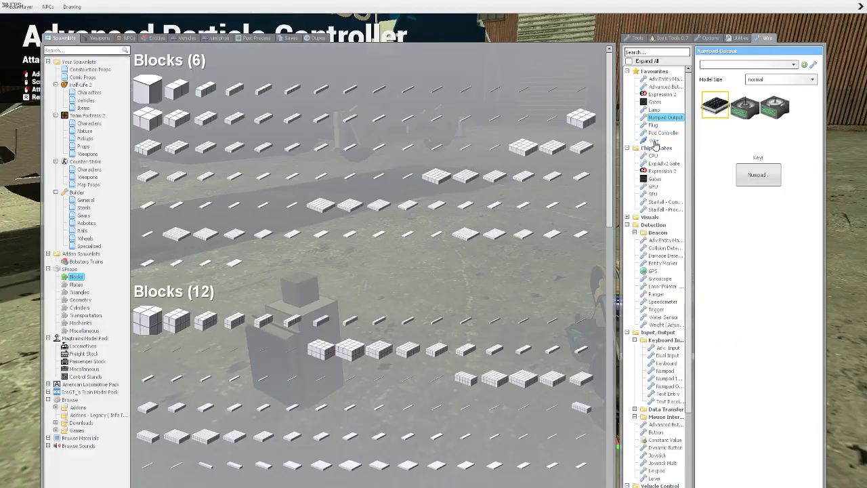
left_click(654, 141)
left_click(433, 271)
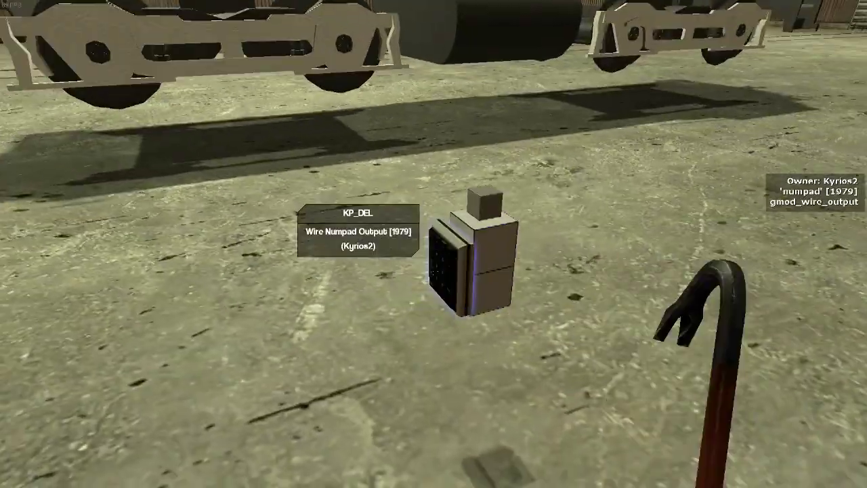
Move the second emitter assembly into the exhaust stack nearest the cab and freeze it there
key("1")
left_click_drag(434, 244, 434, 244)
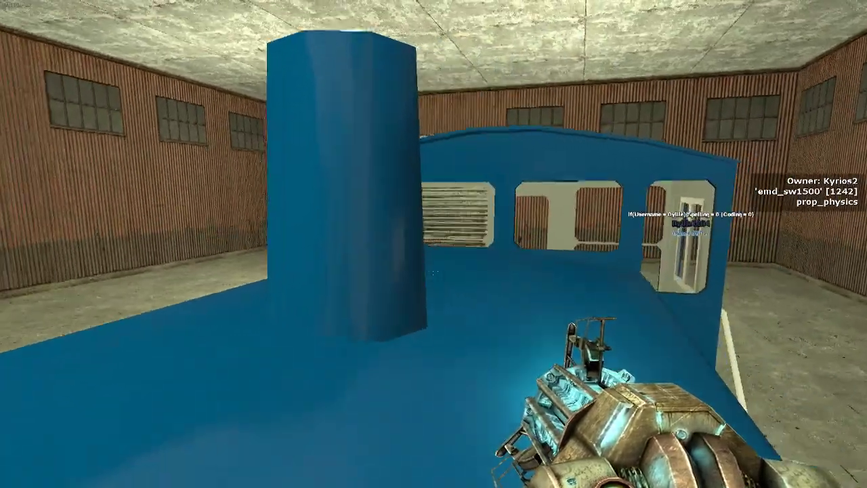
key("s")
key("d")
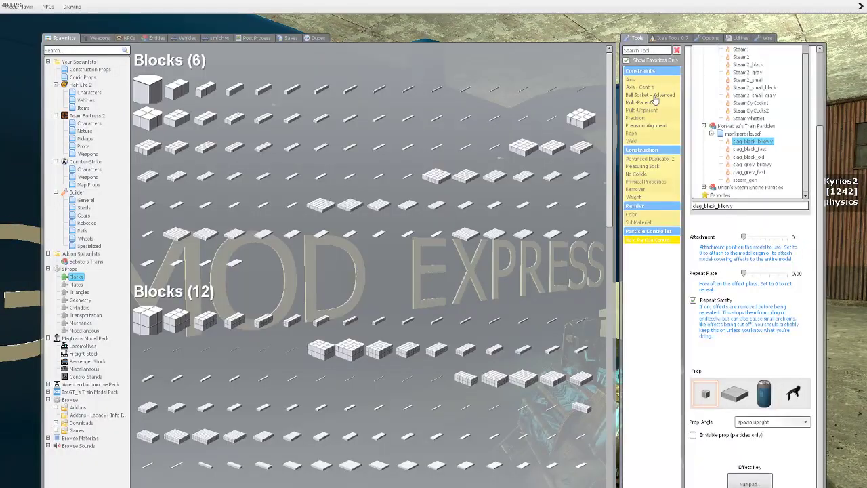
Select the GMOD EXPRESS holotext Expression 2 chips on both sides of the locomotive with the Multi-Parent Tool
left_click(654, 103)
key("w")
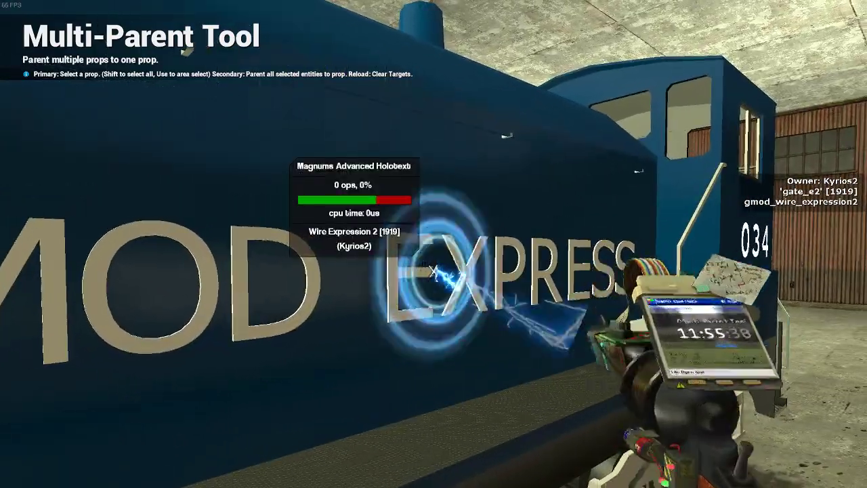
key("a")
key("w")
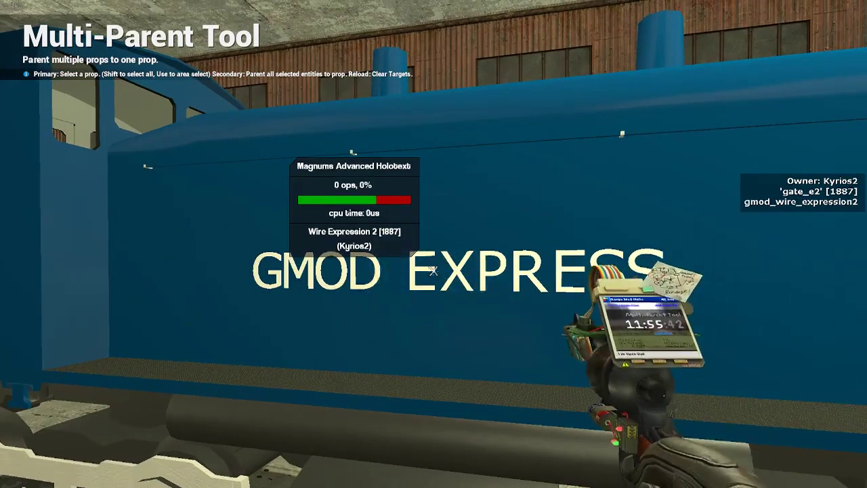
Select the smoke assembly's 6x12x6 block, numpad output and emitter plate inside the exhaust stack with the Multi-Parent Tool
key("space")
key("w")
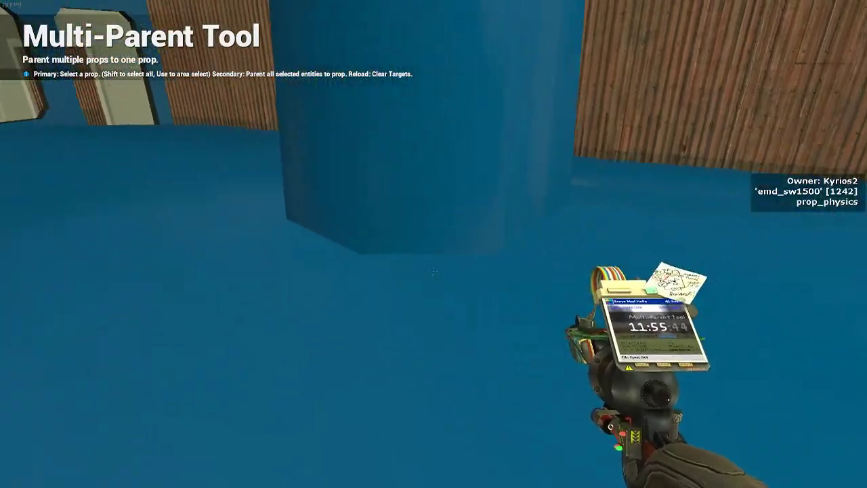
key("w")
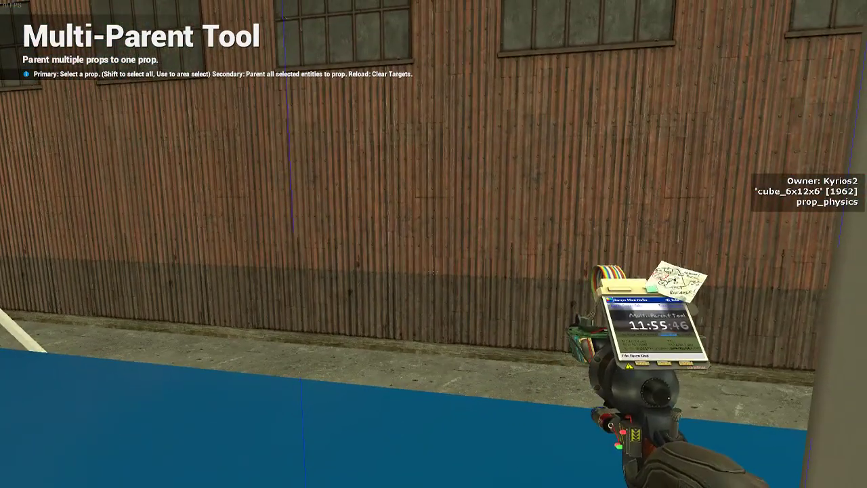
key("w")
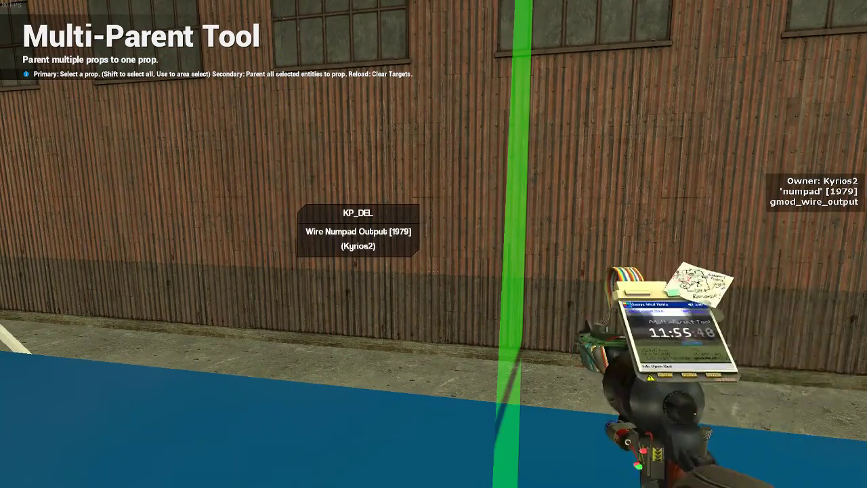
key("s")
left_click(435, 273)
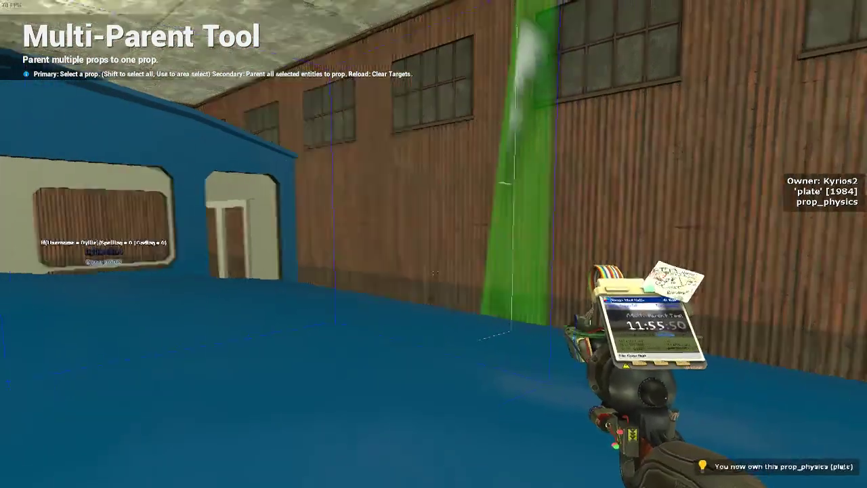
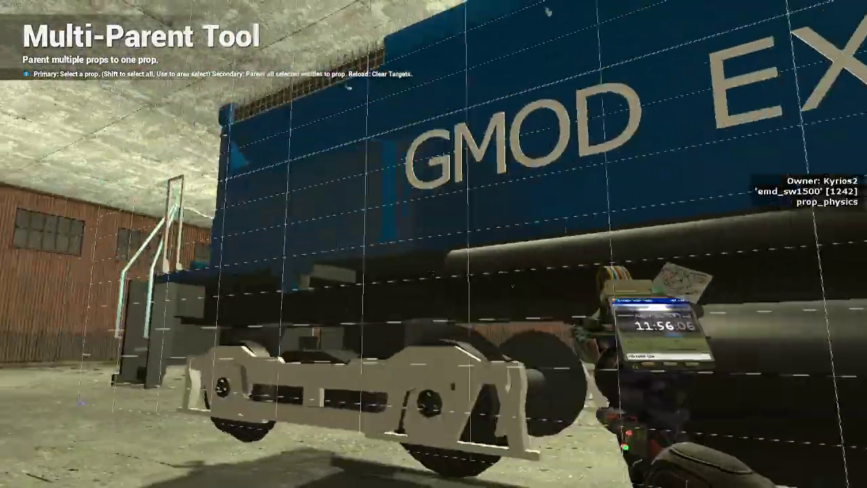
Copy the whole locomotive with Advanced Duplicator 2 and paste a test duplicate on the warehouse floor
key("s")
key("w")
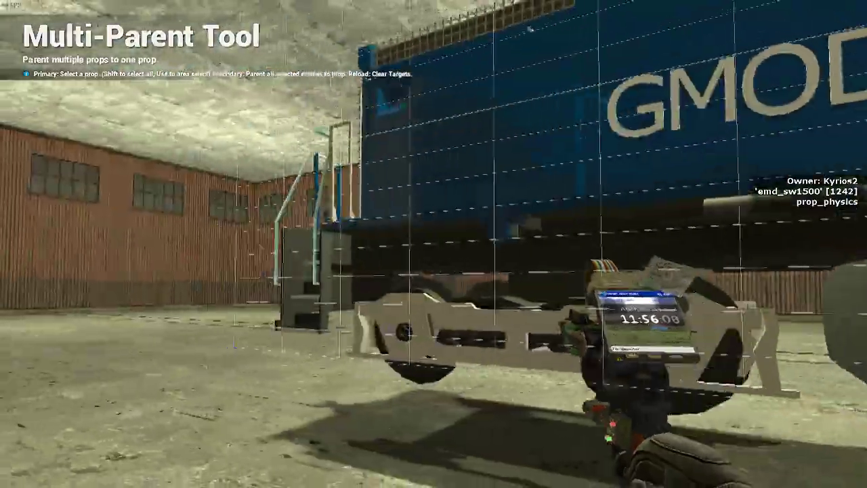
key("s")
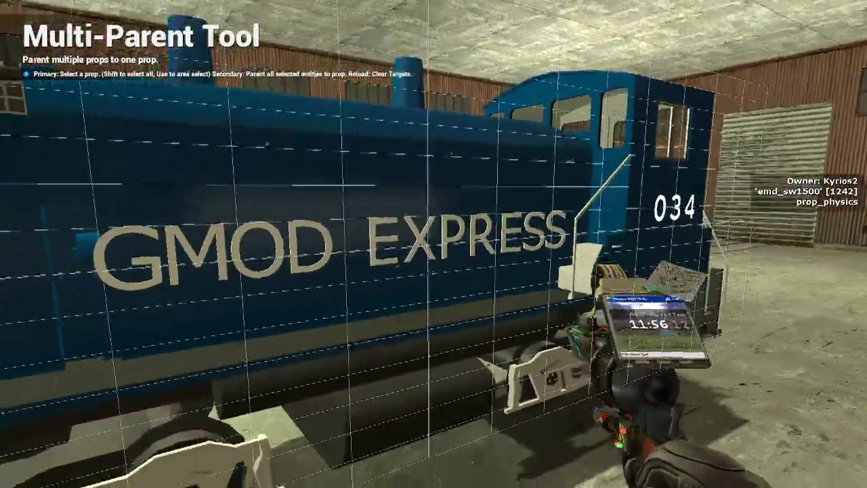
key("w")
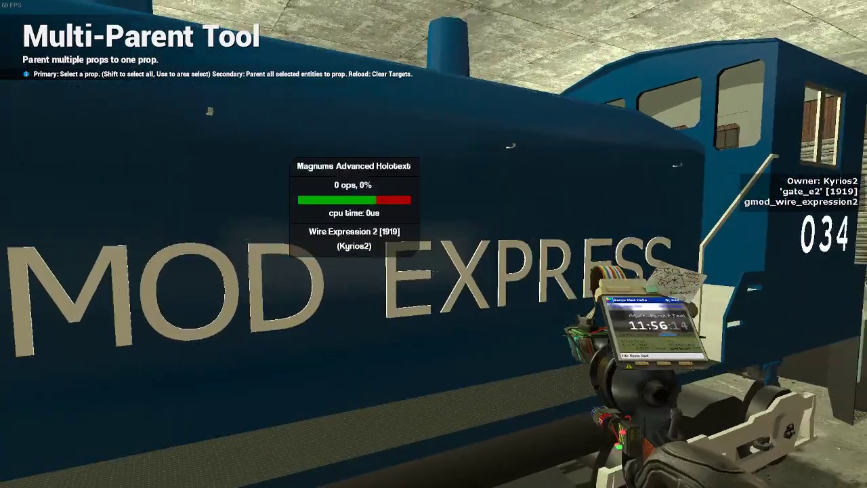
key("q")
left_click(661, 161)
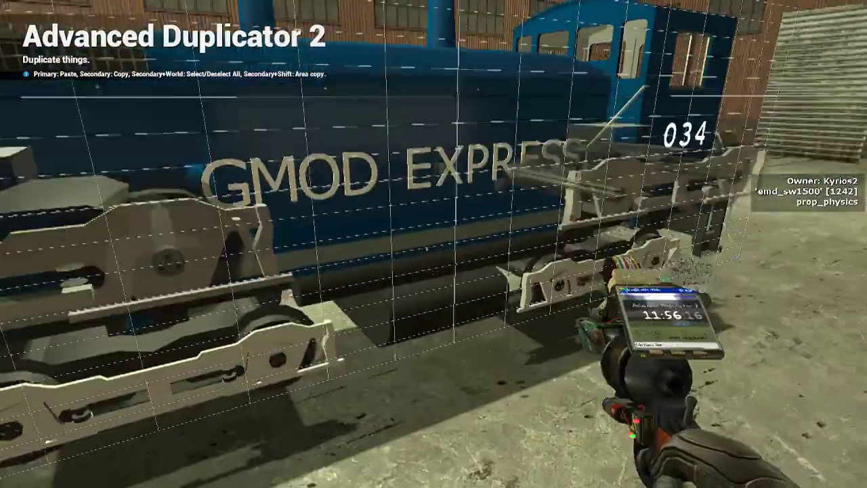
right_click(433, 244)
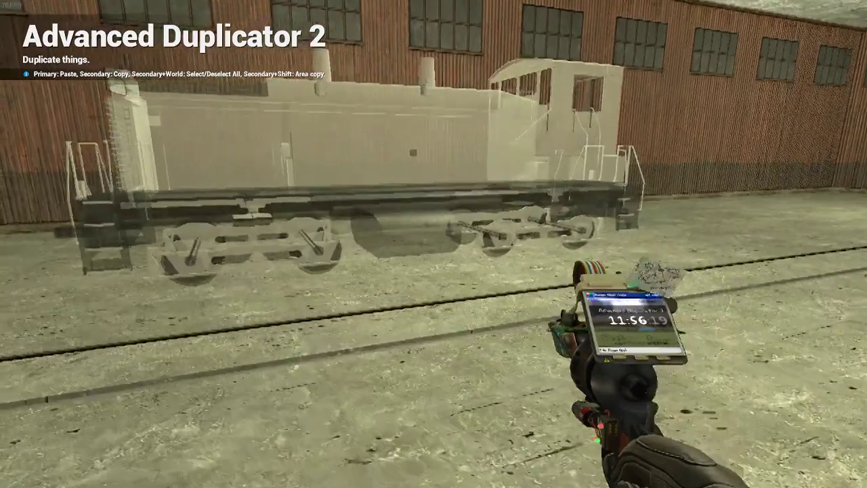
left_click(434, 244)
Check the pasted duplicate's lettering chips, 034 plates and stack smoke, and undo the duplication
key("1")
key("1")
key("w")
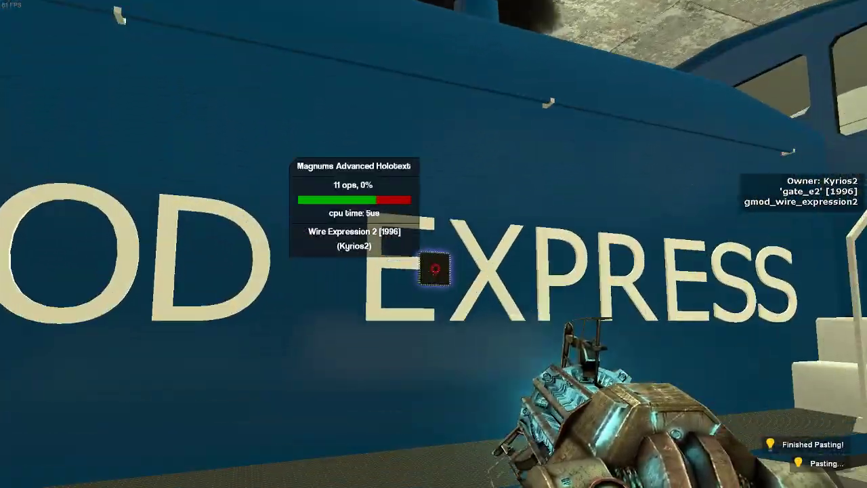
key("s")
key("w")
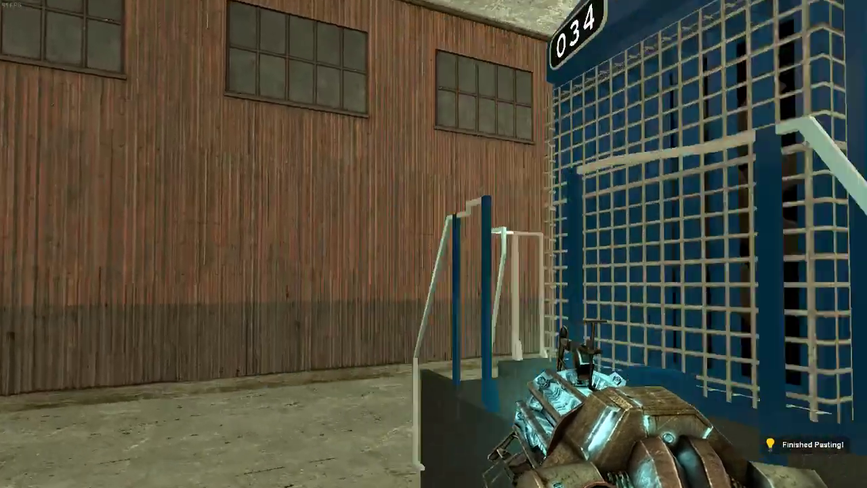
key("a")
key("w")
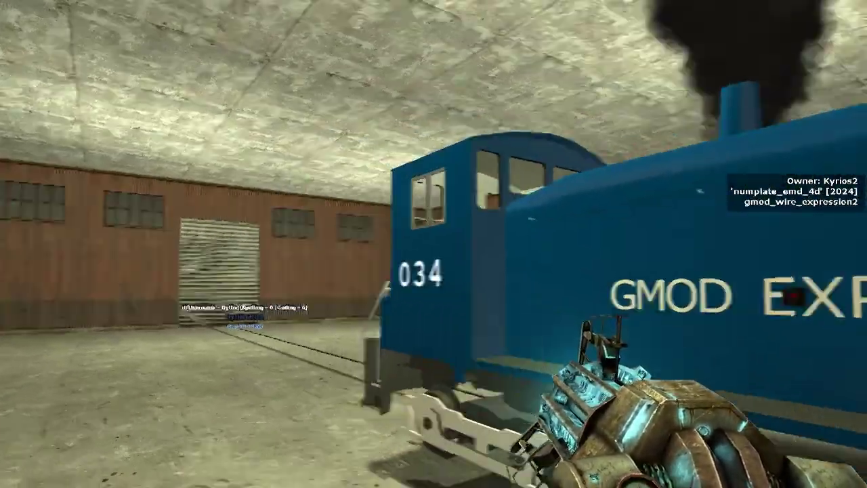
key("s")
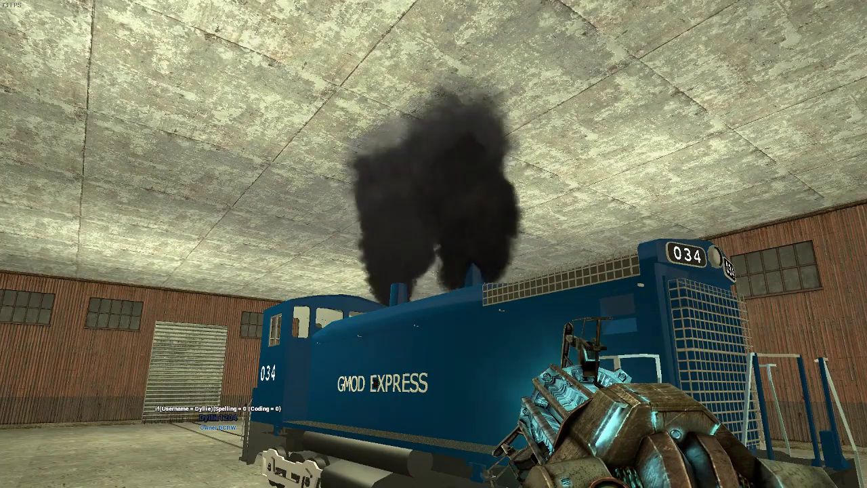
key("z")
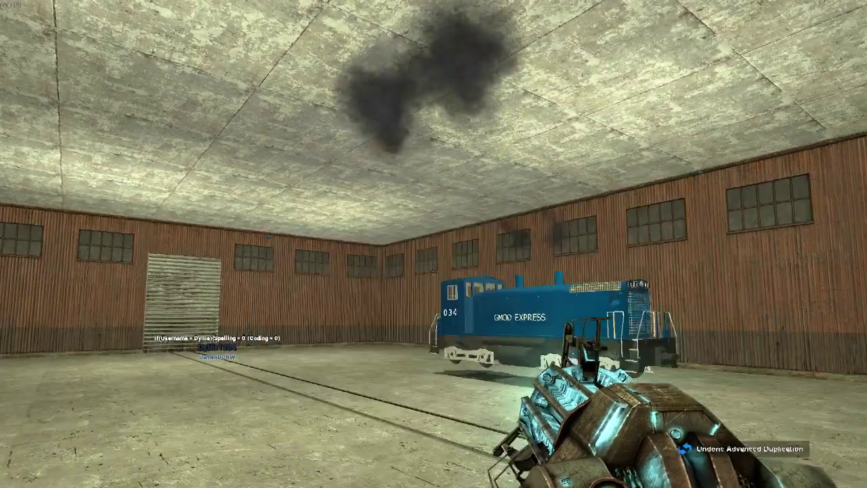
Change the Color tool's render setting and apply it to the GMOD EXPRESS holotext chips on both sides of the locomotive
key("w")
key("q")
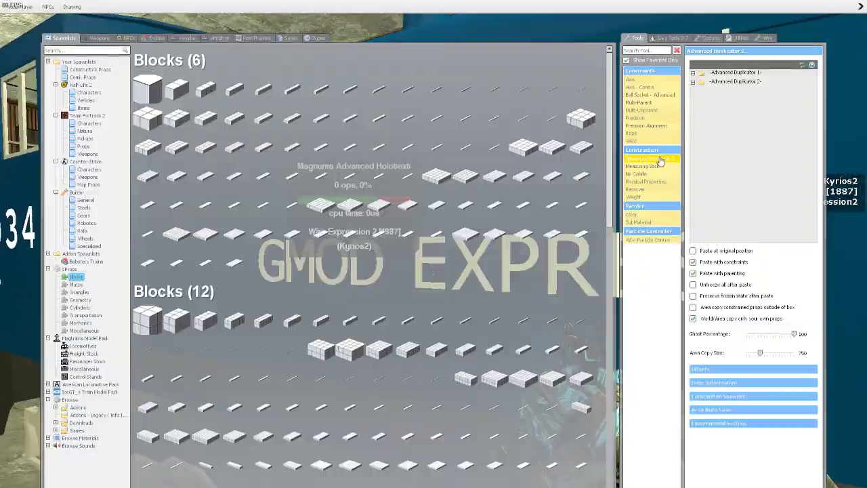
left_click(635, 215)
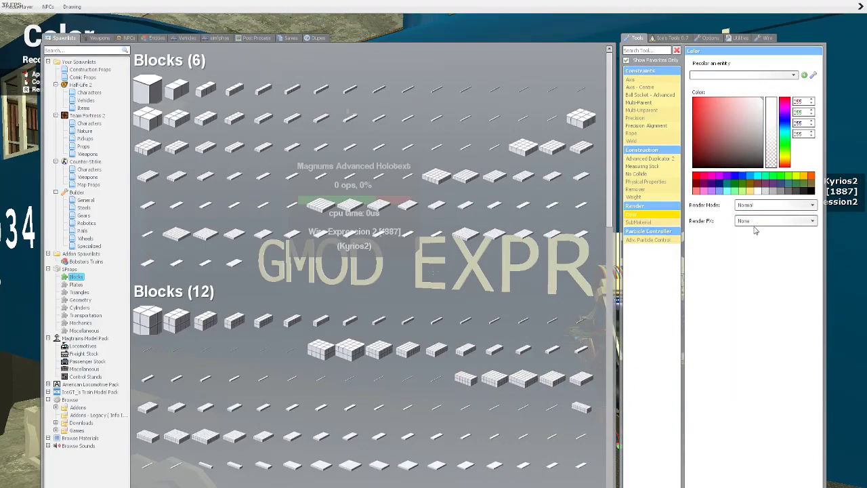
left_click(759, 242)
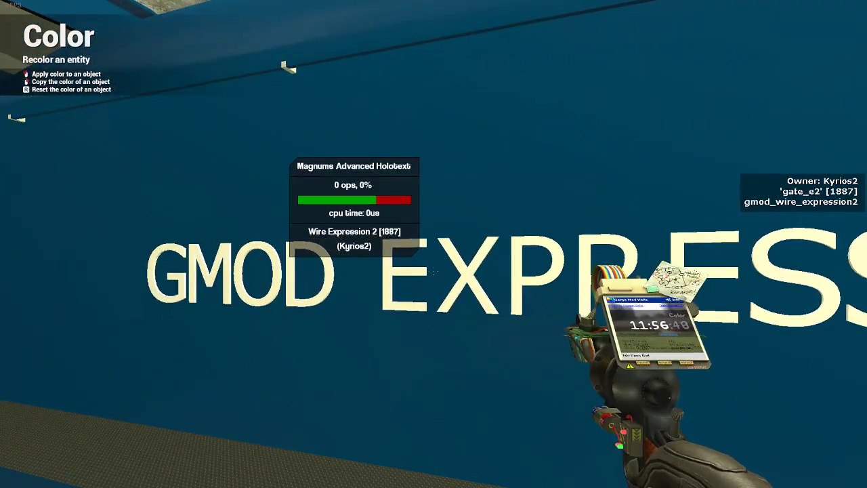
left_click(434, 271)
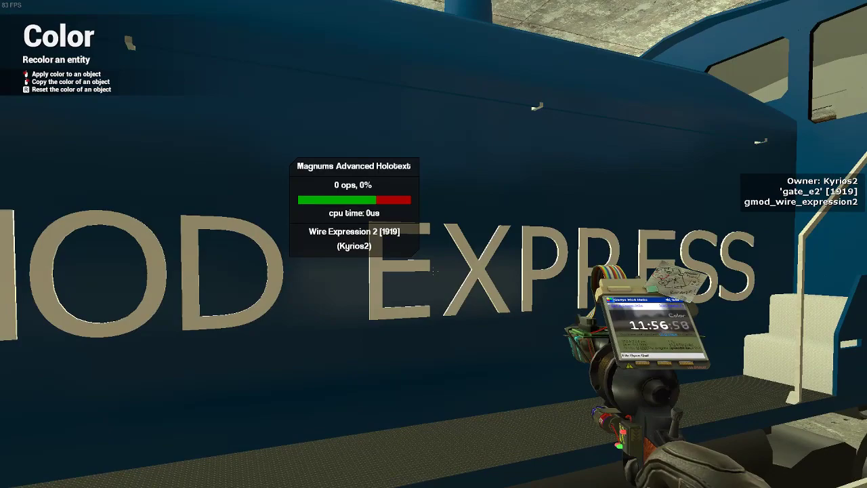
left_click(433, 271)
key("q")
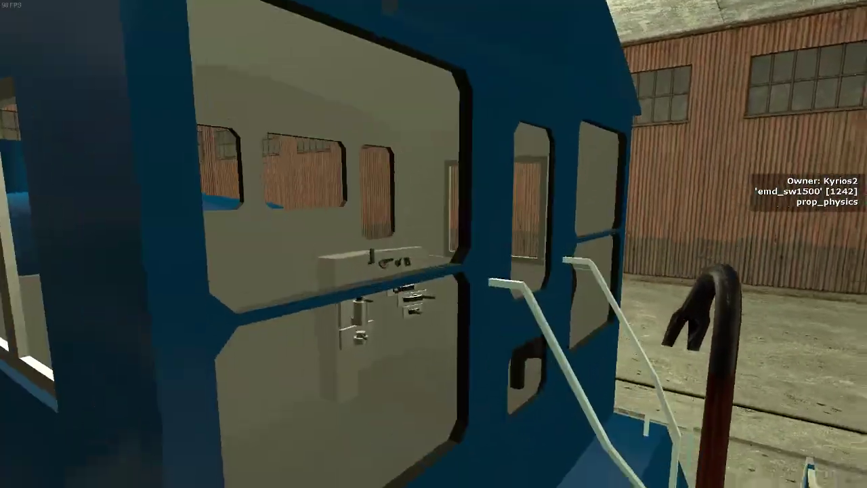
Inspect the locomotive's cab controls, front grille, headlight, 034 number plates and side lettering
key("w")
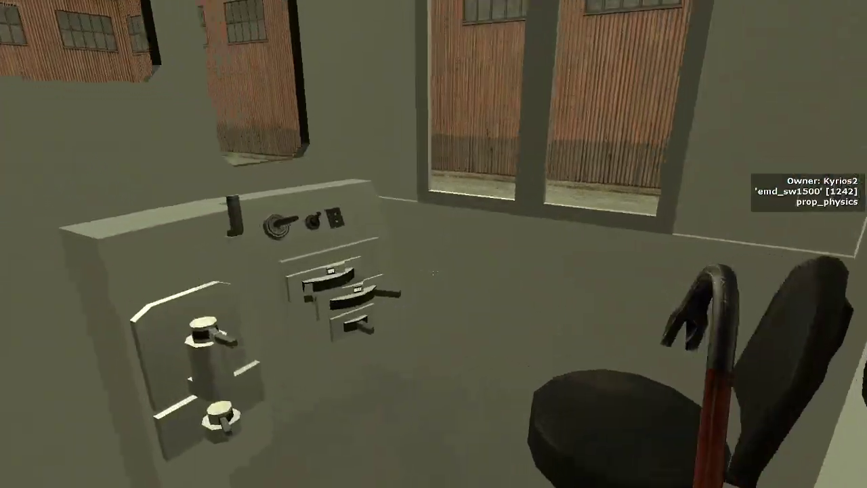
key("w")
key("d")
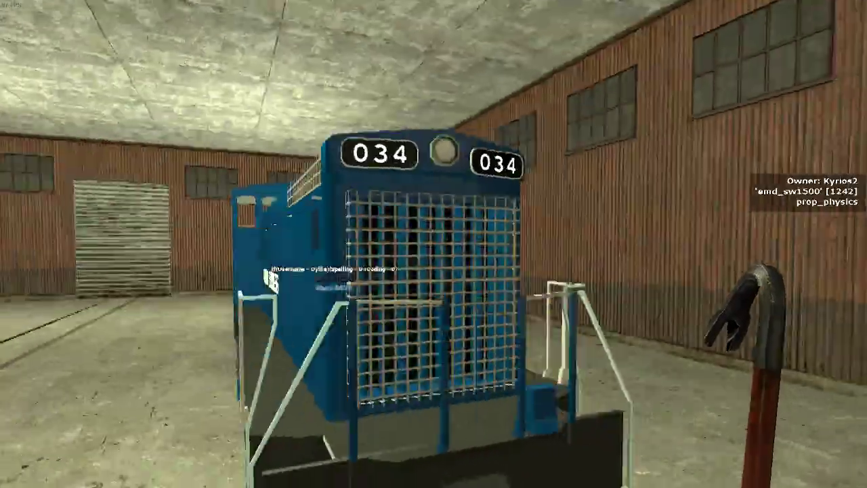
key("d")
key("s")
key("a")
key("w")
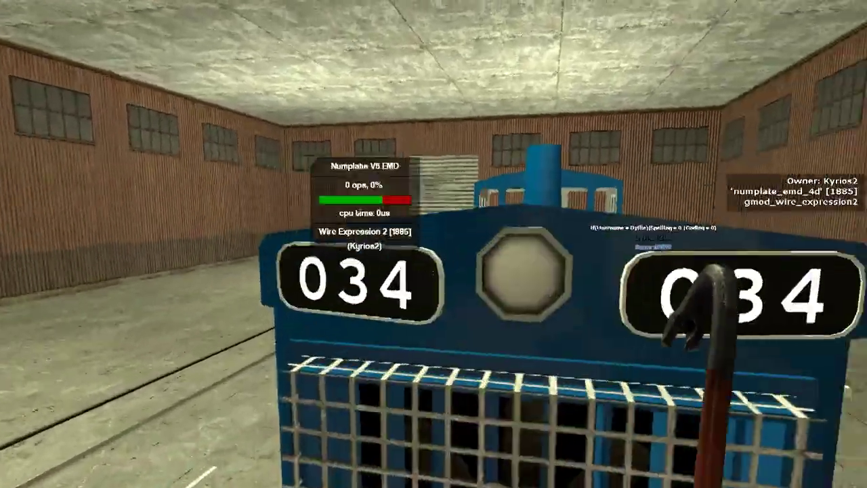
key("s")
key("d")
scroll(433, 271, "down", 1)
scroll(434, 271, "up", 1)
key("d")
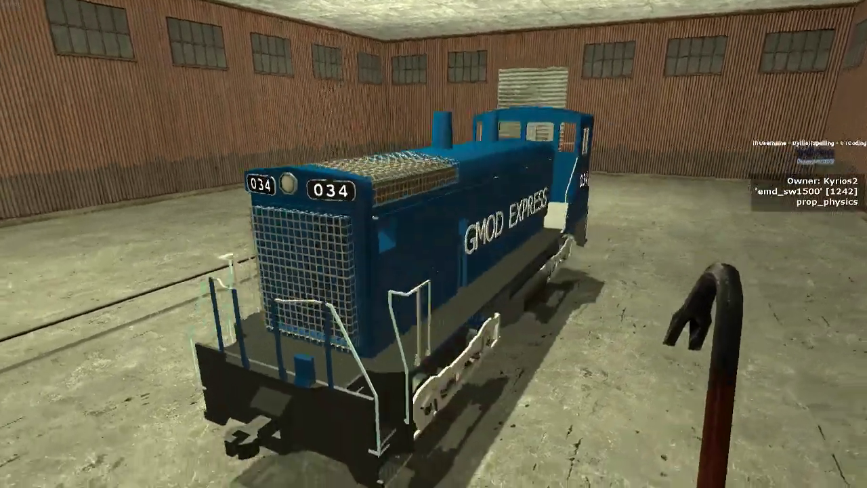
scroll(434, 244, "down", 1)
key("q")
key("w")
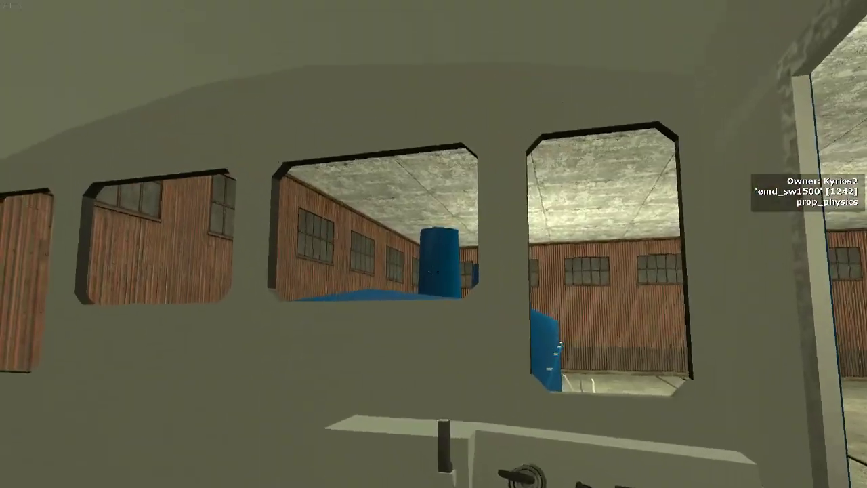
key("e")
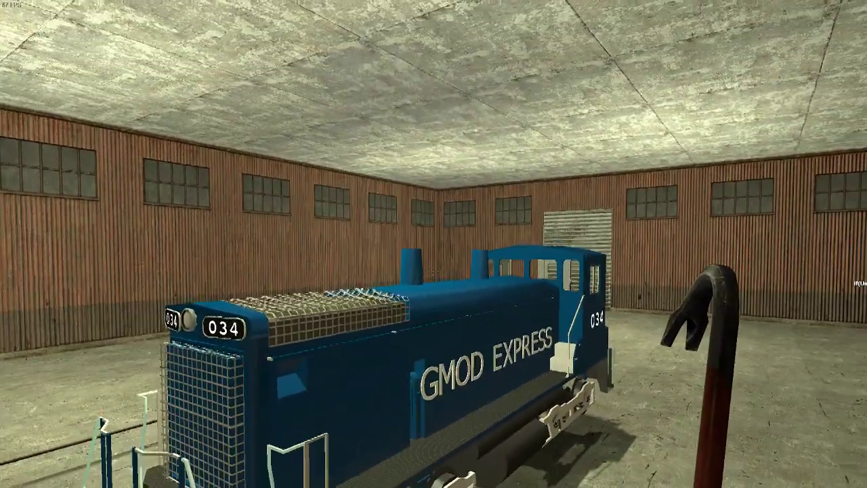
key("a")
key("d")
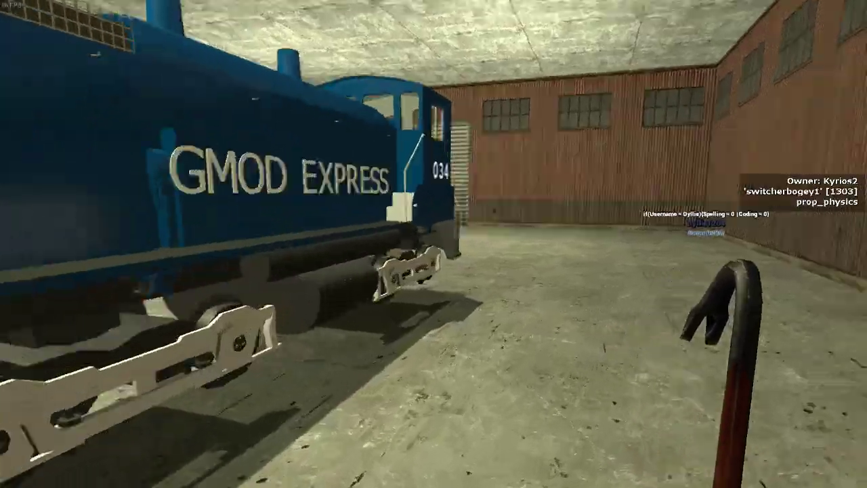
key("w")
key("w")
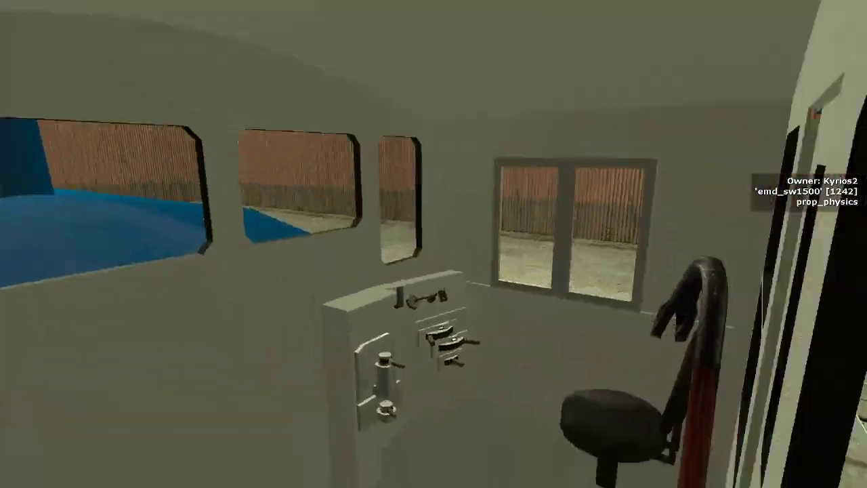
key("w")
key("d")
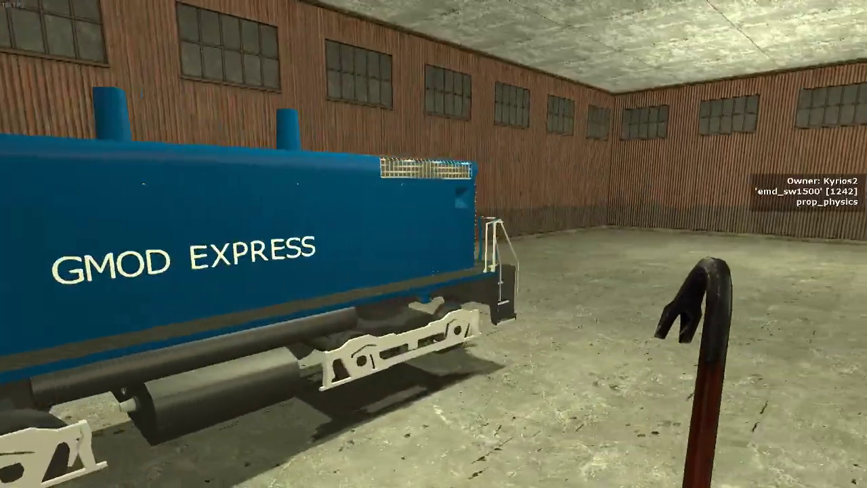
key("d")
key("s")
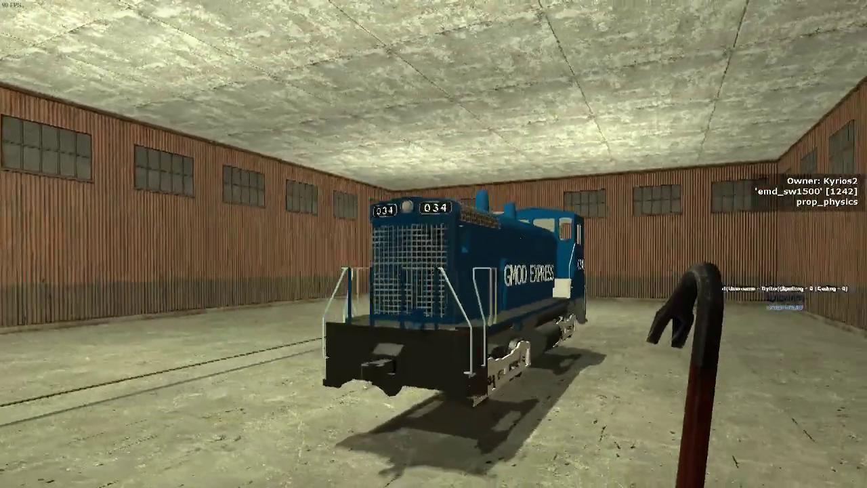
key("w")
key("w")
key("s")
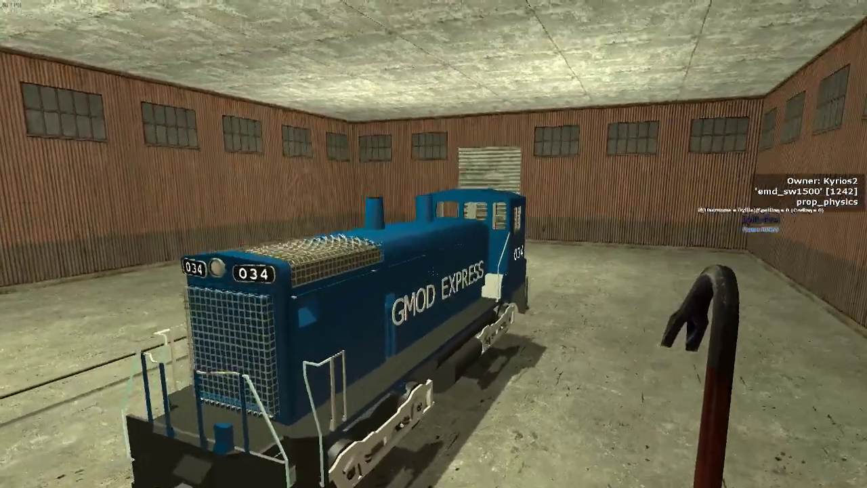
scroll(433, 271, "down", 1)
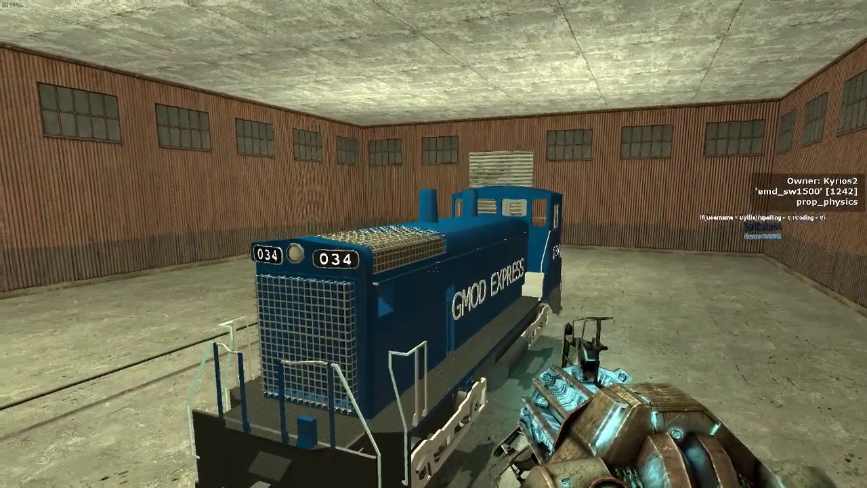
key("w")
key("s")
key("w")
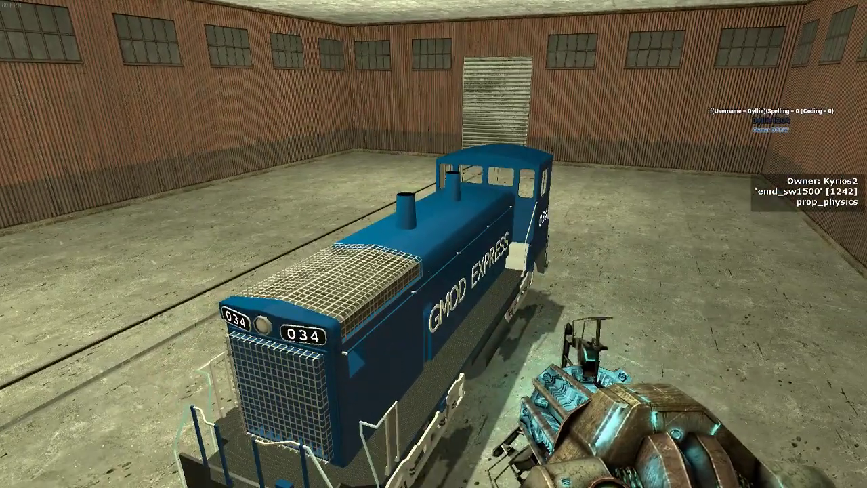
key("w")
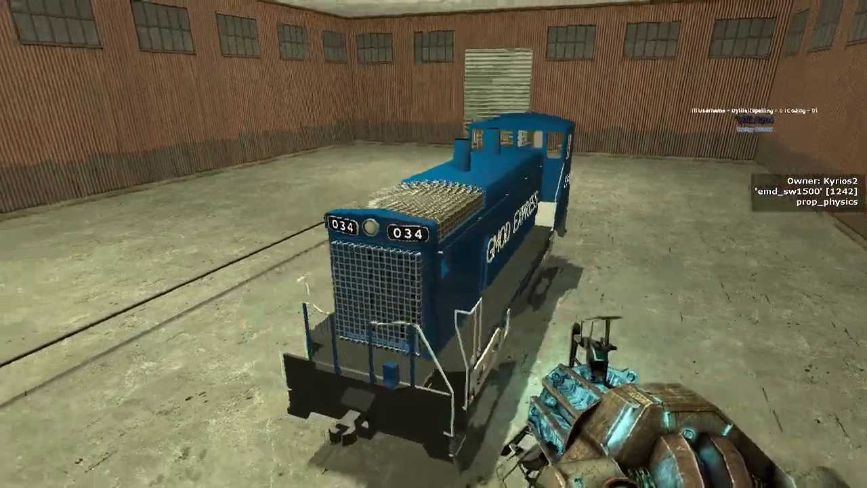
key("a")
key("d")
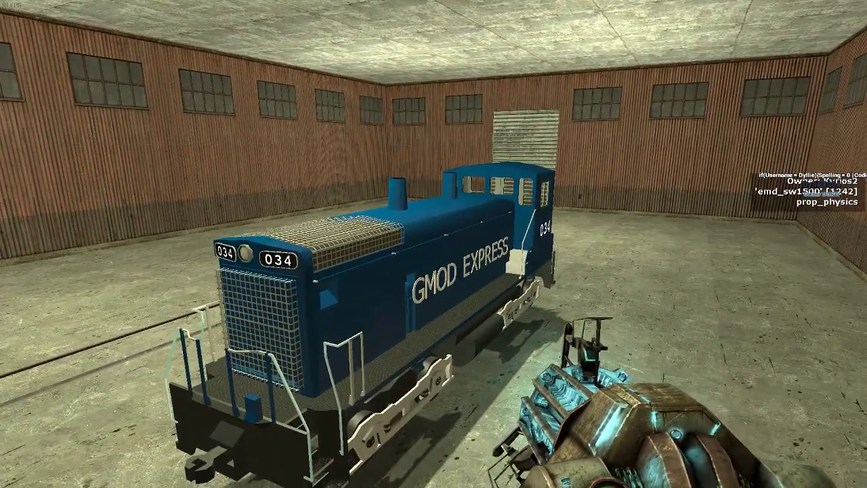
key("w")
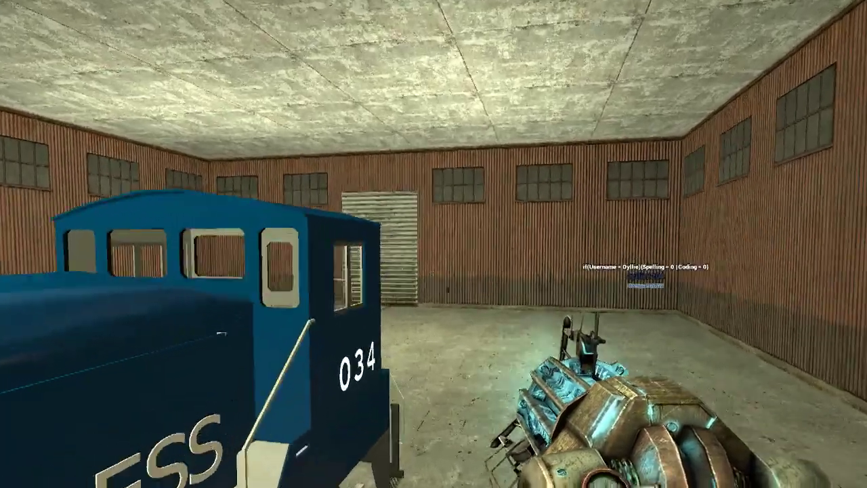
key("w")
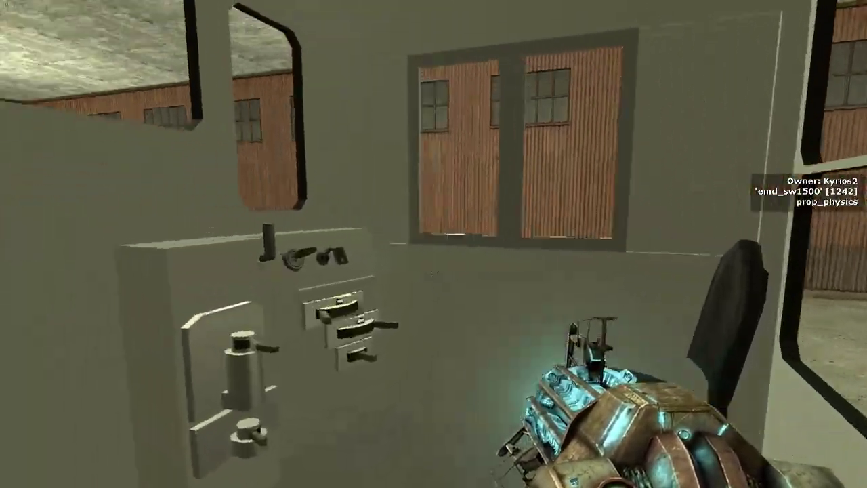
key("w")
key("d")
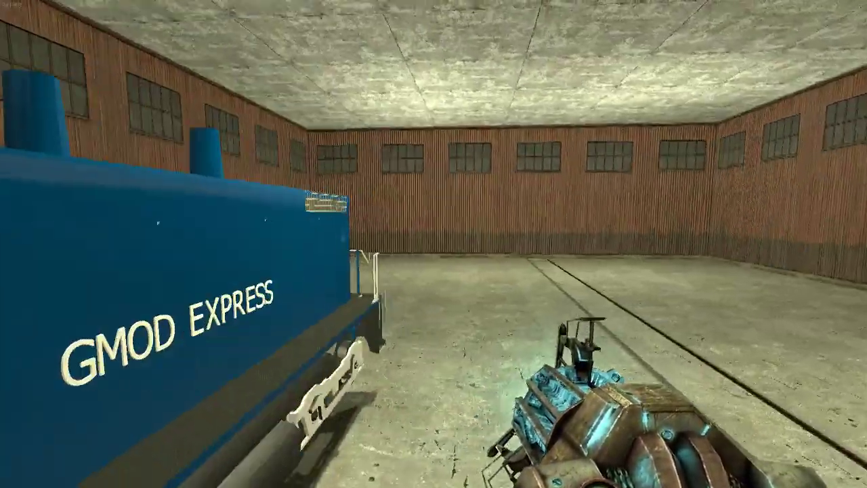
key("d")
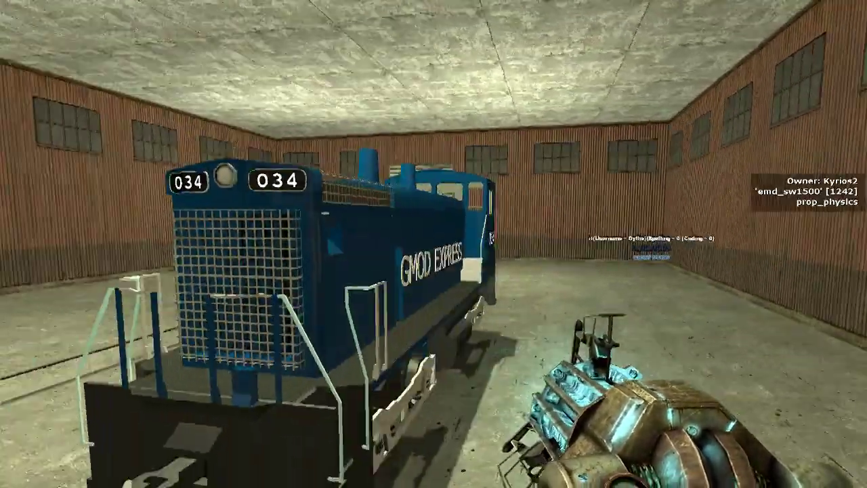
key("space")
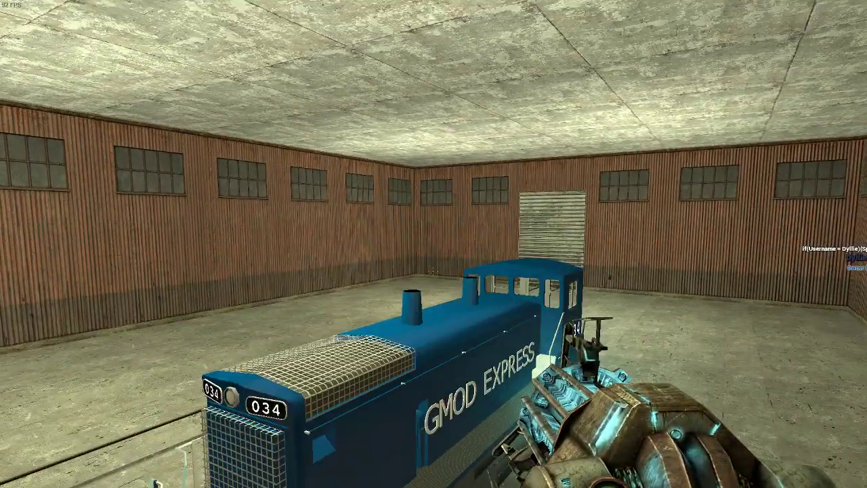